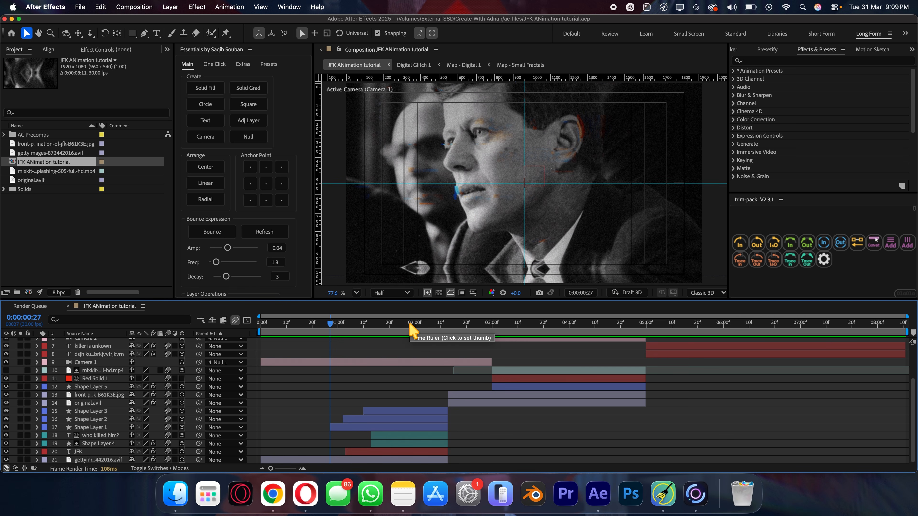
Examine the CC RepeTile settings on the gettyimages-872442016.avif layer and scrub the composition back to 0:00:00:08.
left_click_drag(411, 327, 325, 325)
left_click(311, 459)
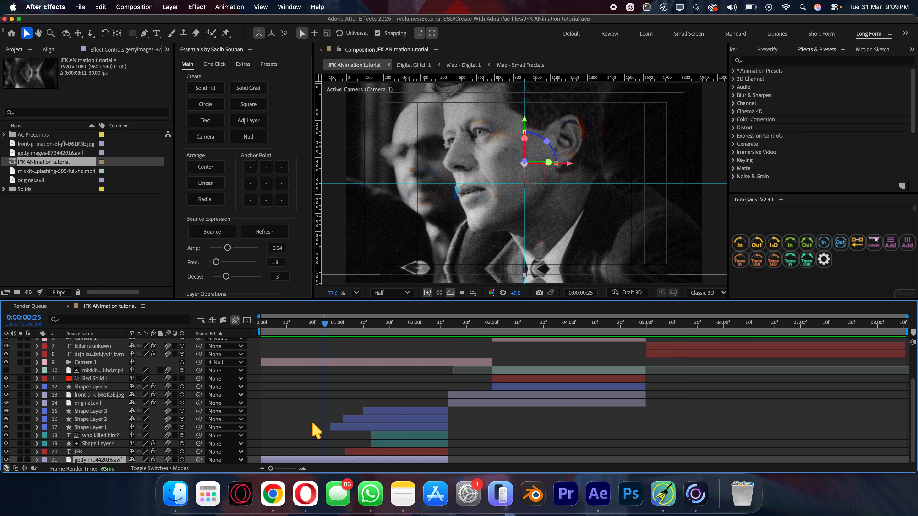
left_click(121, 50)
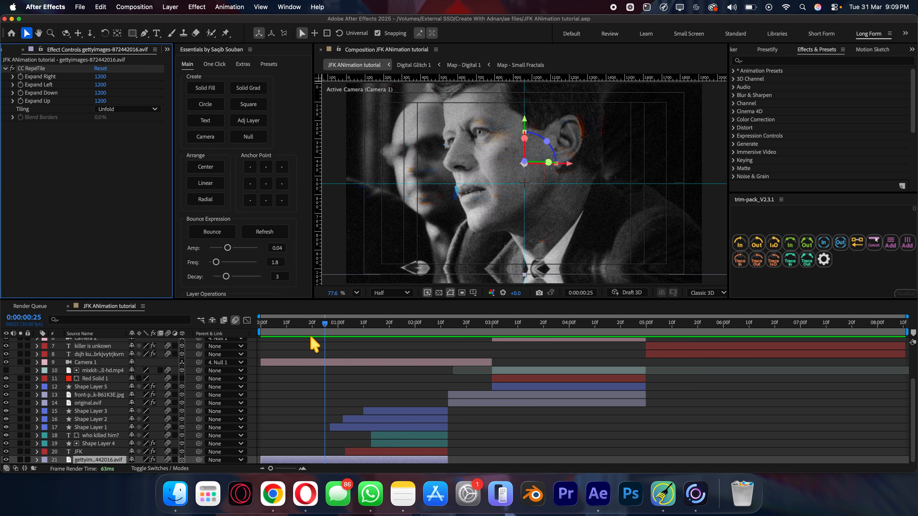
left_click_drag(309, 342, 284, 338)
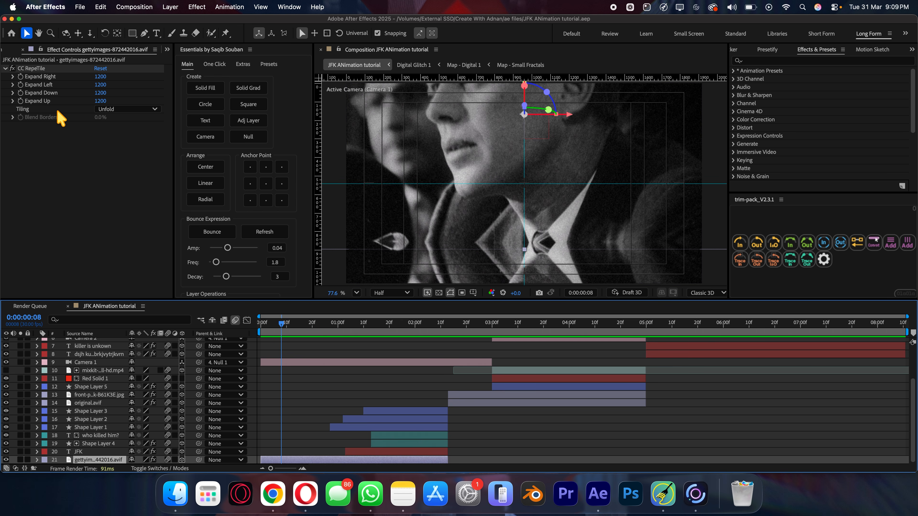
Reveal Camera 1's Position keyframes and scrub through the camera move to 0:00:01:08.
left_click(293, 362)
key("p")
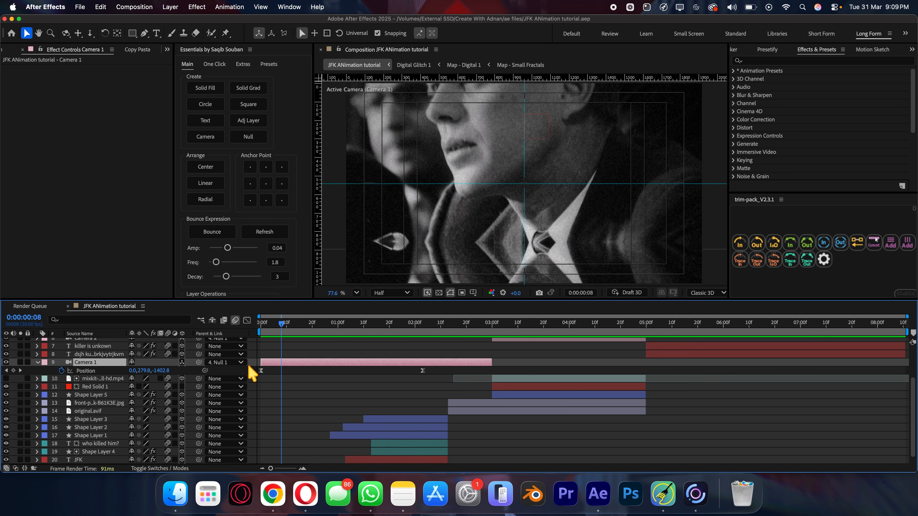
left_click_drag(284, 340, 362, 366)
scroll(362, 365, "up", 3)
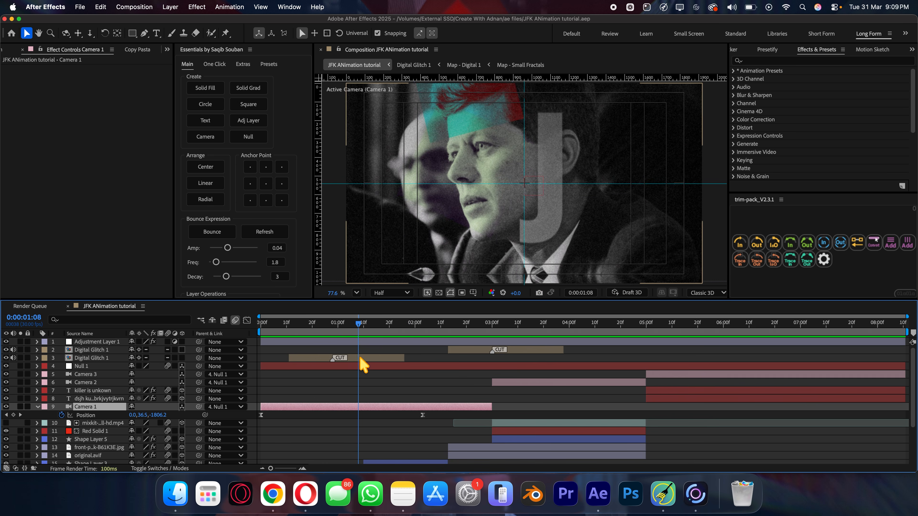
Examine the lower Digital Glitch 1 layer's settings and its Glitch transition preset in Animation Composer.
left_click(356, 358)
left_click(166, 49)
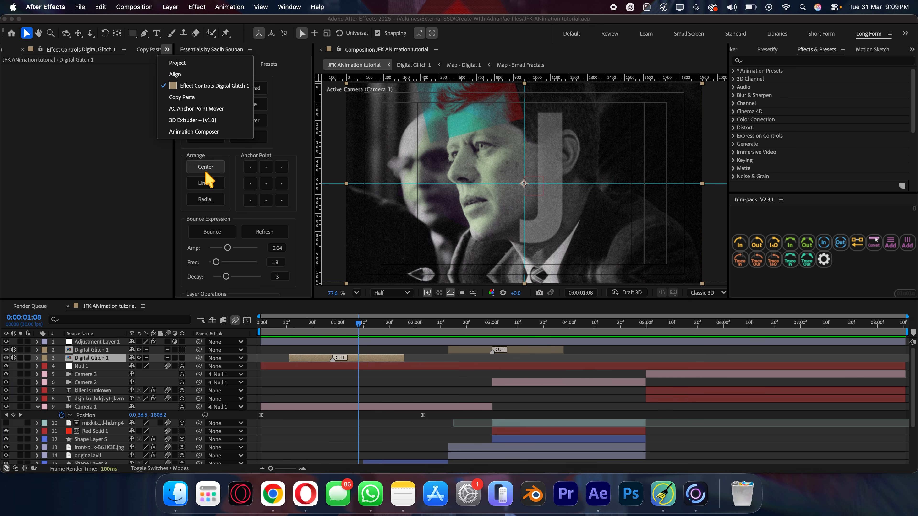
left_click(188, 128)
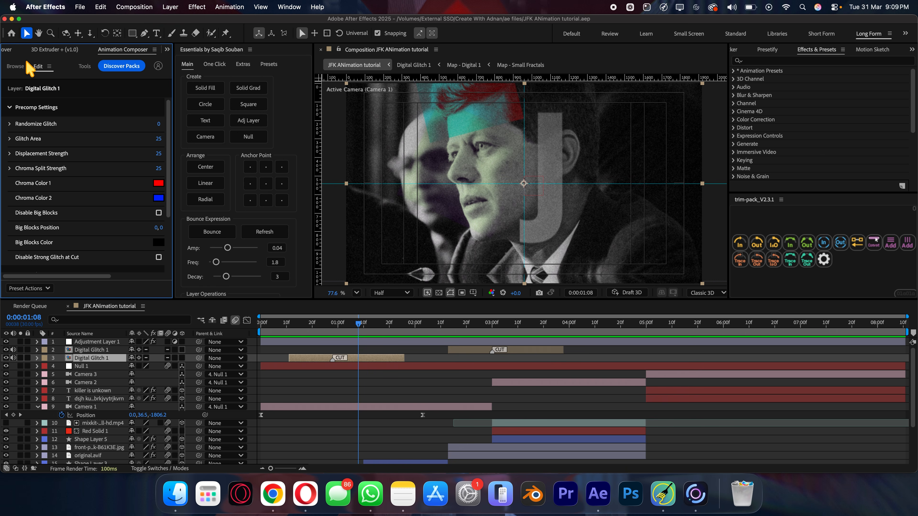
left_click(18, 65)
left_click(46, 256)
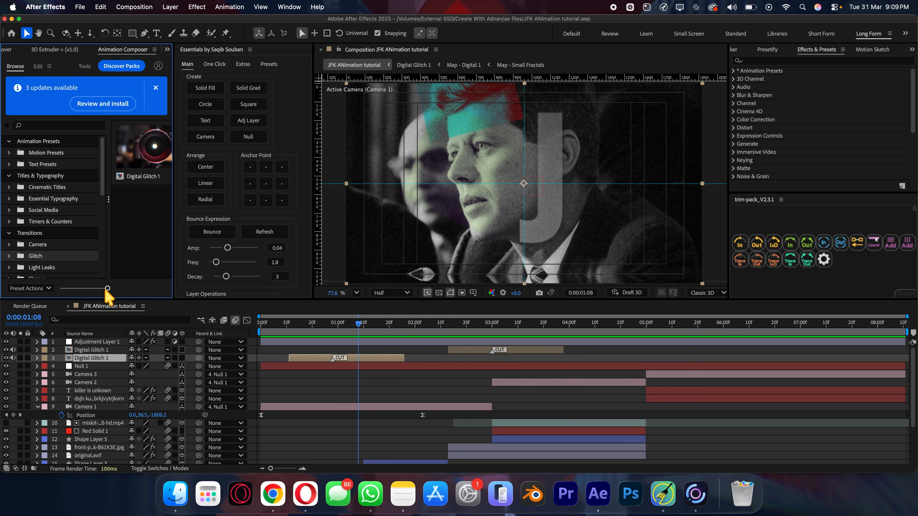
left_click(38, 67)
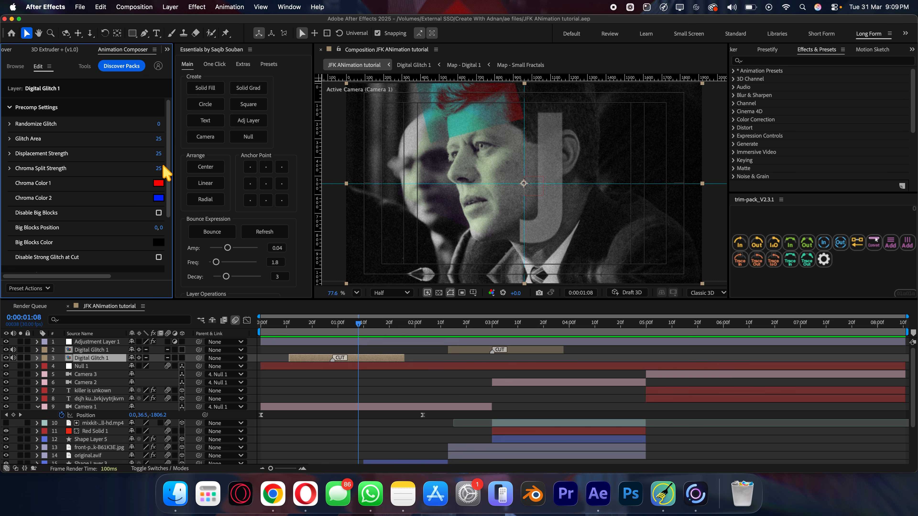
Move to 0:00:01:24 and check the blending mode of Shape Layers 1, 2 and 3.
left_click(369, 415)
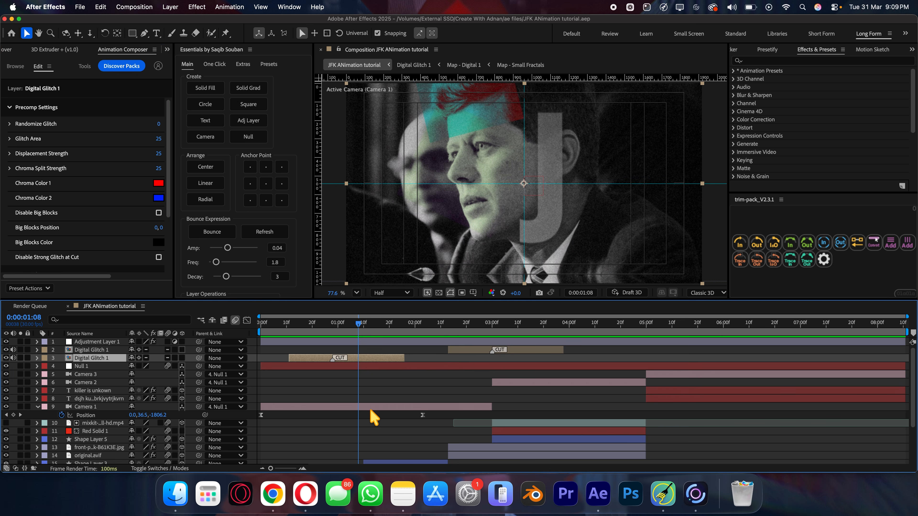
left_click(384, 427)
scroll(385, 427, "down", 1)
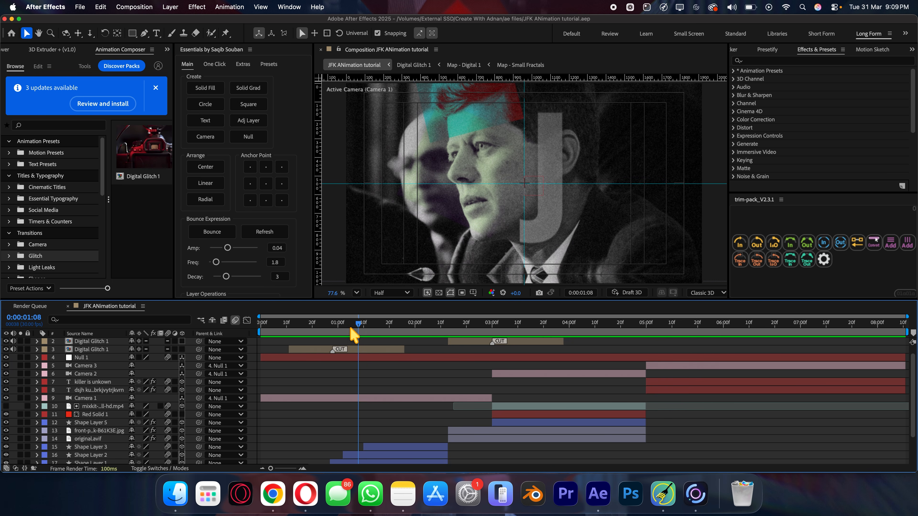
left_click_drag(353, 335, 400, 327)
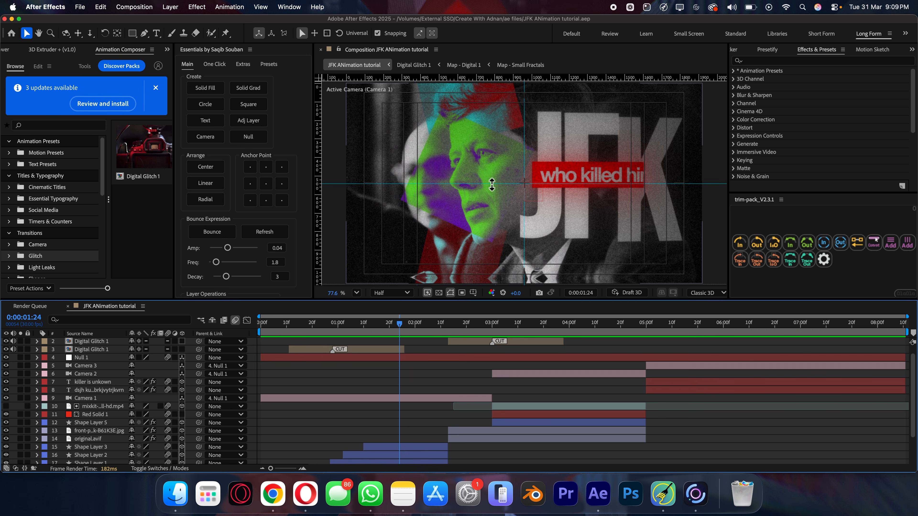
scroll(408, 419, "down", 4)
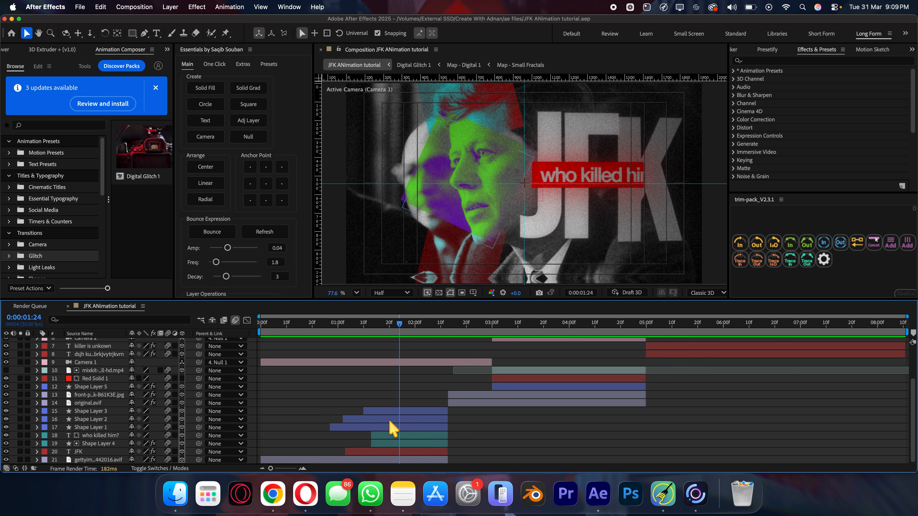
left_click(390, 426)
left_click(398, 411, "shift")
left_click(160, 468)
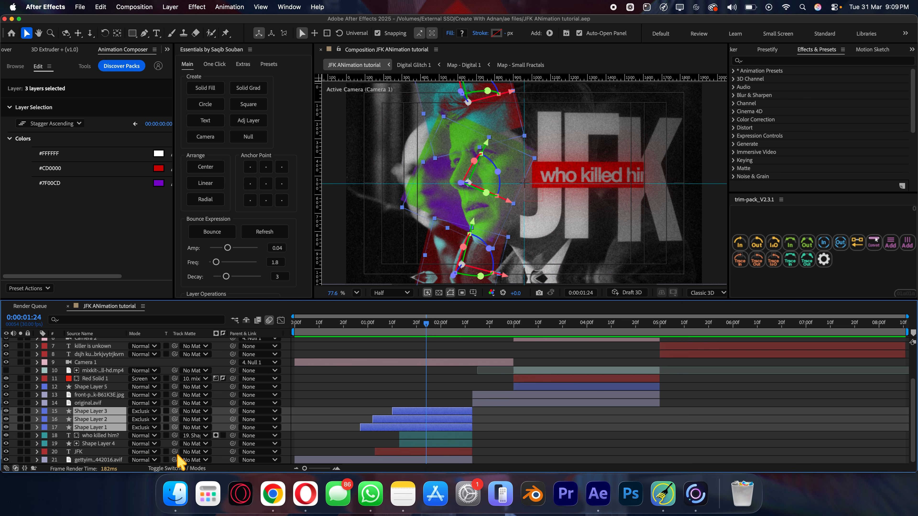
left_click(147, 427)
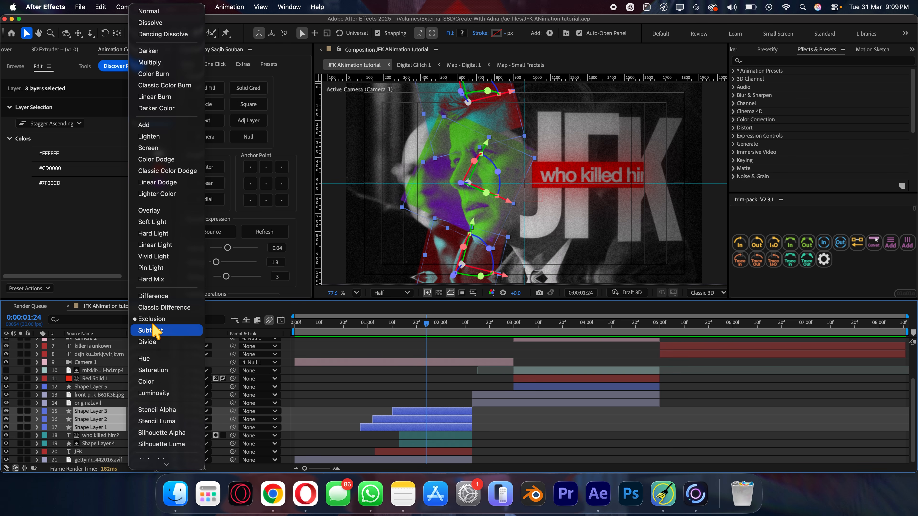
left_click(398, 403)
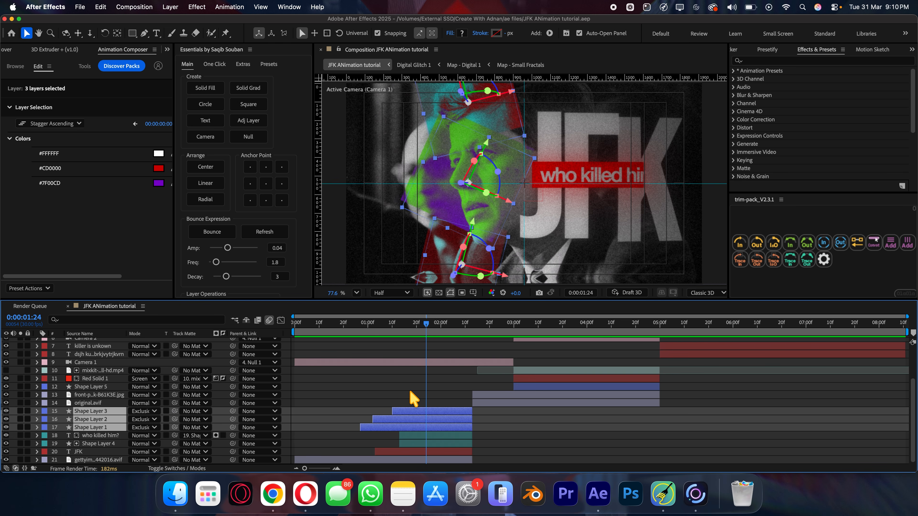
left_click(410, 394)
Check Shape Layers 1 and 3 together, and inspect the fill colour of Shape Layer 2.
left_click(401, 428)
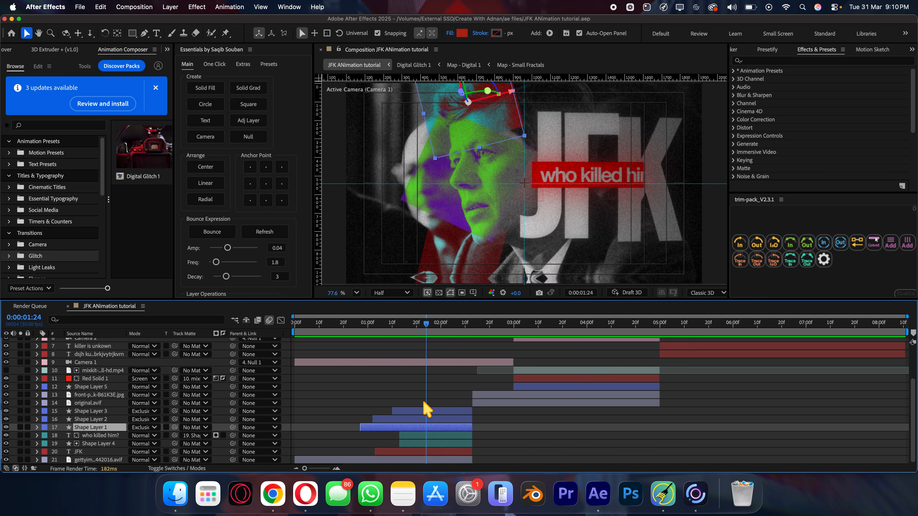
left_click(419, 411, "super")
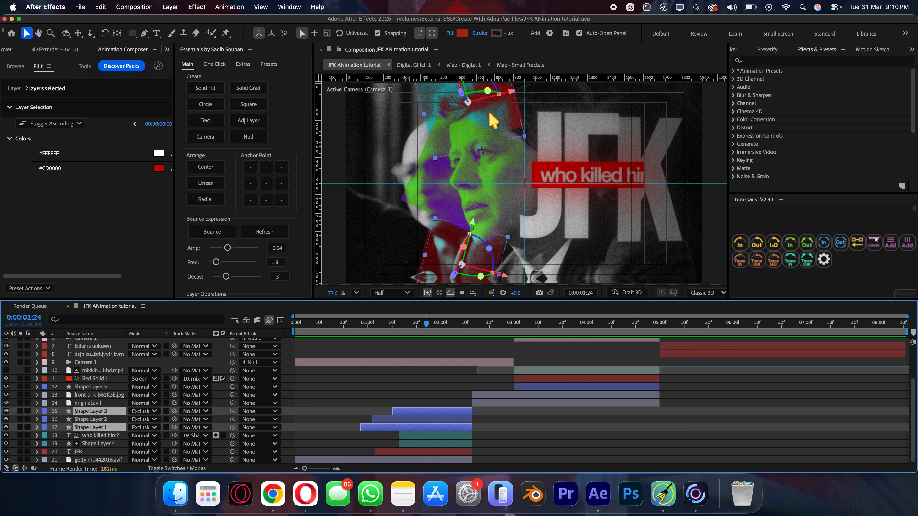
left_click(397, 390)
left_click(393, 419)
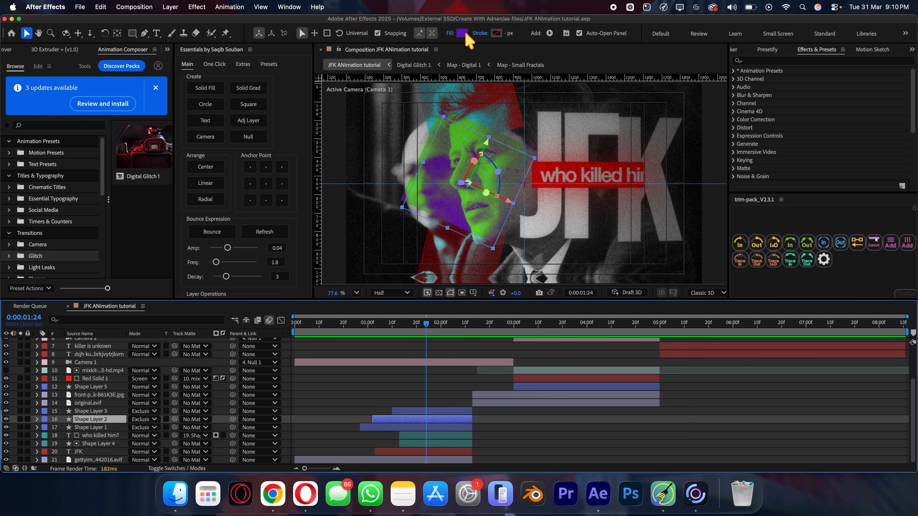
left_click(464, 34)
left_click(550, 190)
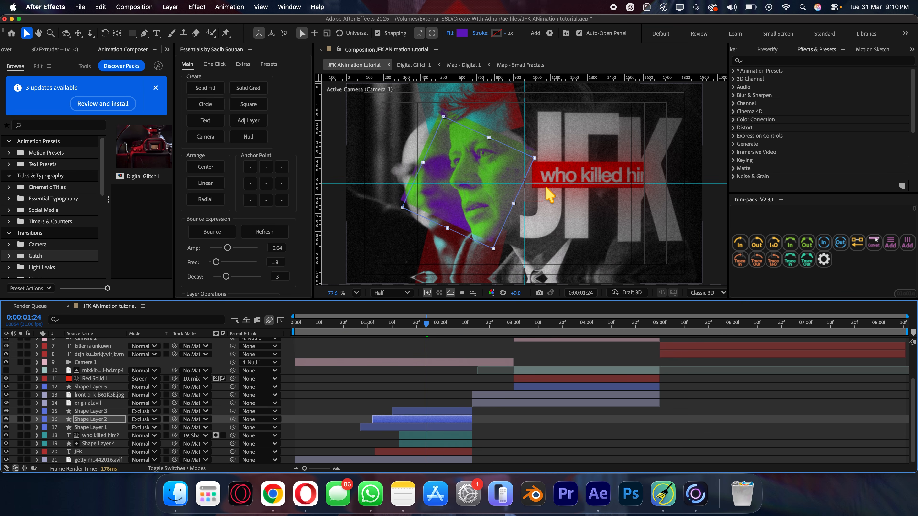
left_click(431, 385)
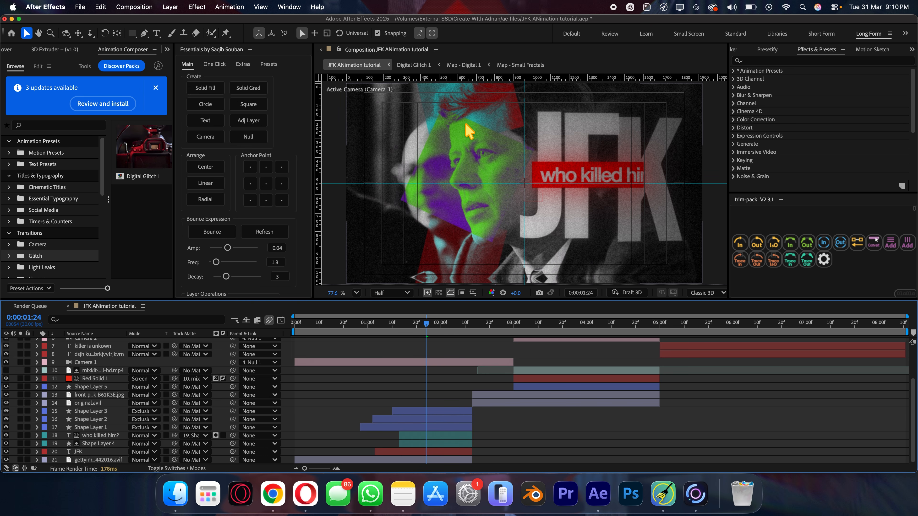
left_click(420, 418)
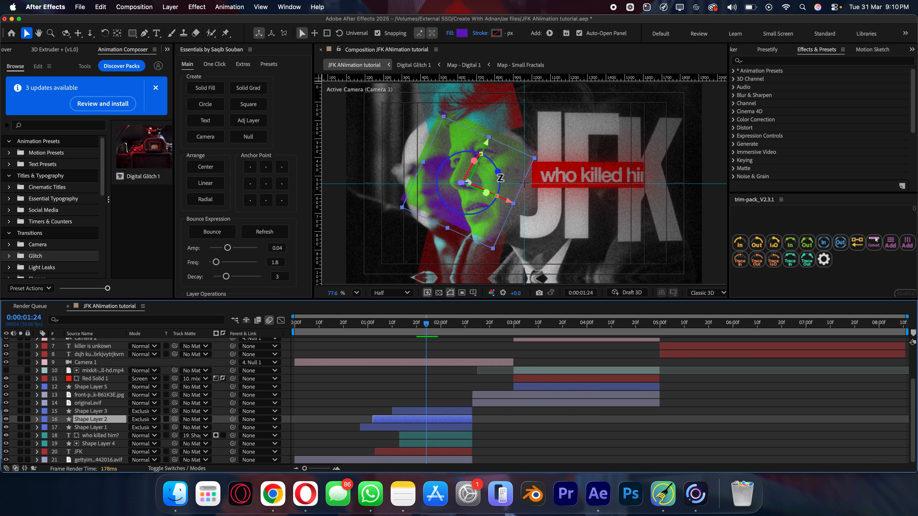
left_click(453, 395)
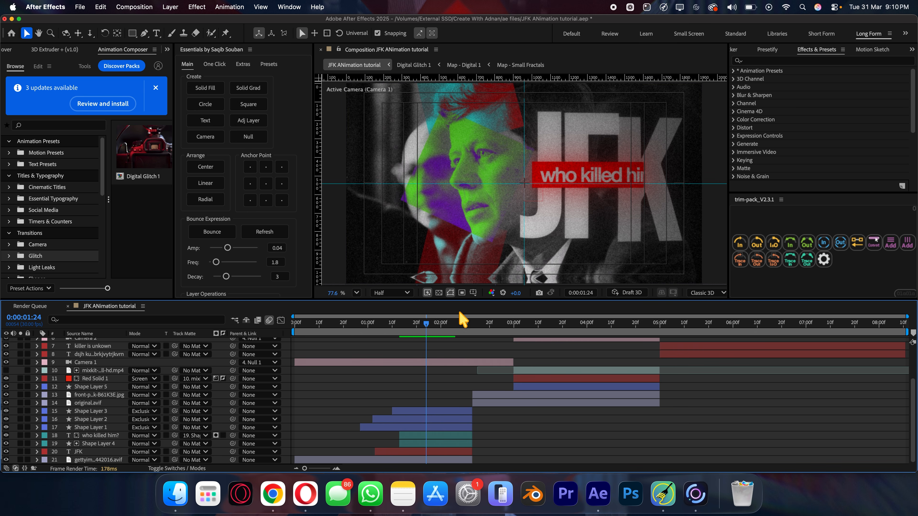
Move to 0:00:02:07 and check the track matte of the "who killed him?" text layer.
left_click(458, 327)
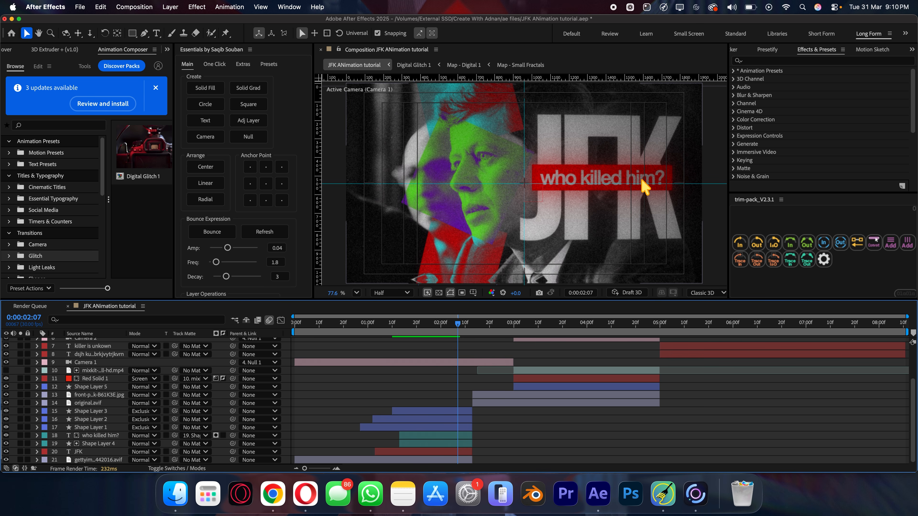
left_click(414, 437)
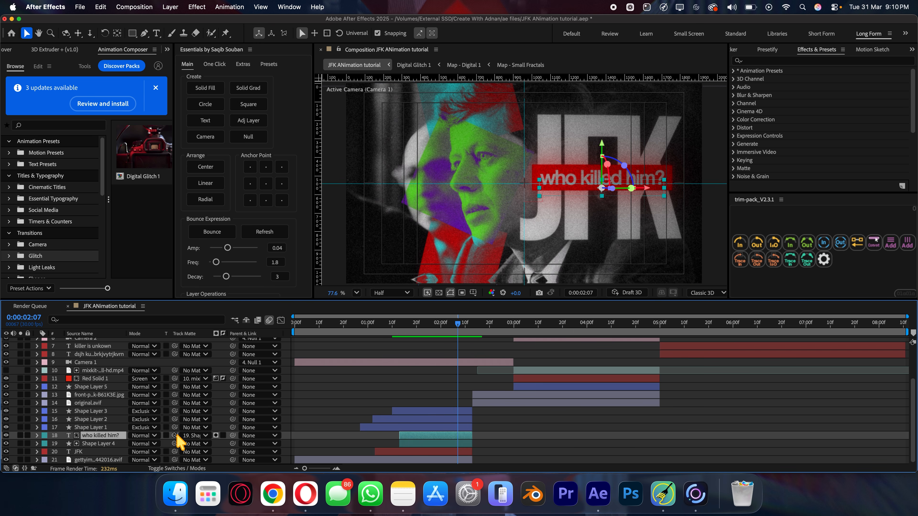
left_click(172, 469)
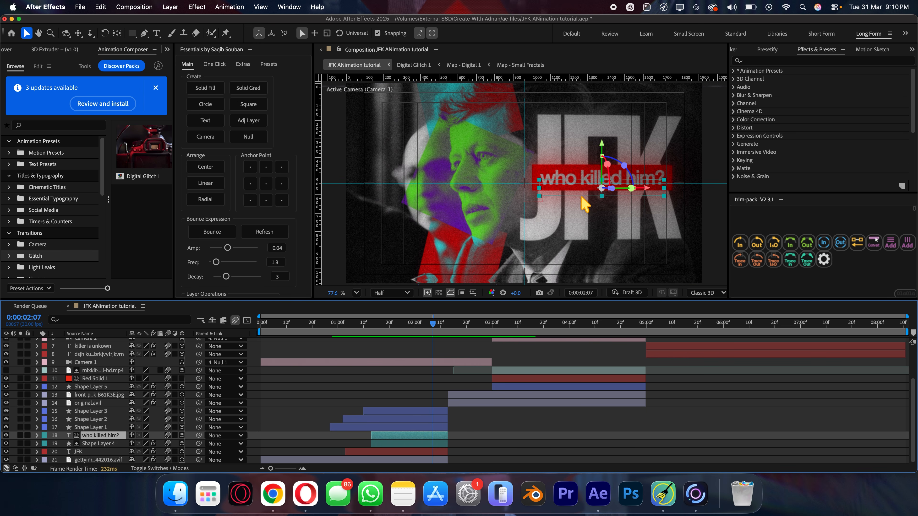
Examine the Deep Glow 2 effect settings on Shape Layer 4.
left_click(387, 444)
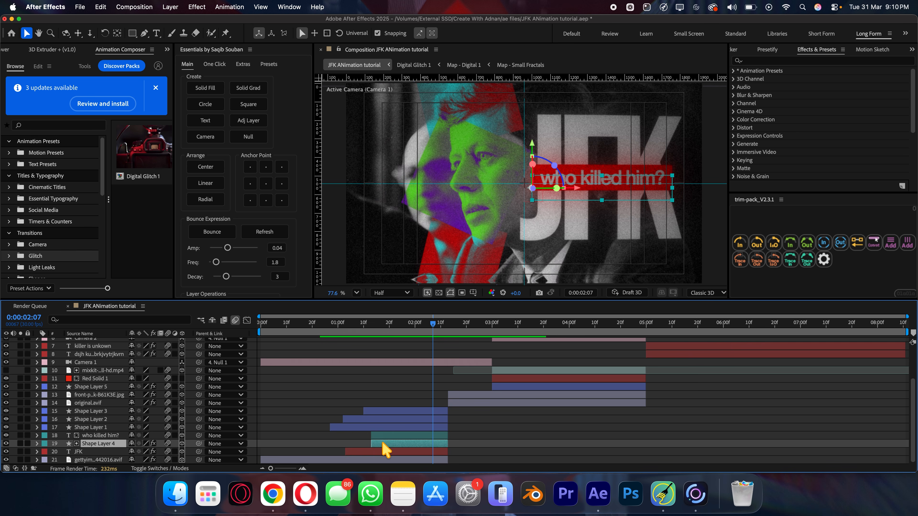
left_click(57, 50)
left_click(10, 50)
left_click(3, 50)
left_click(6, 51)
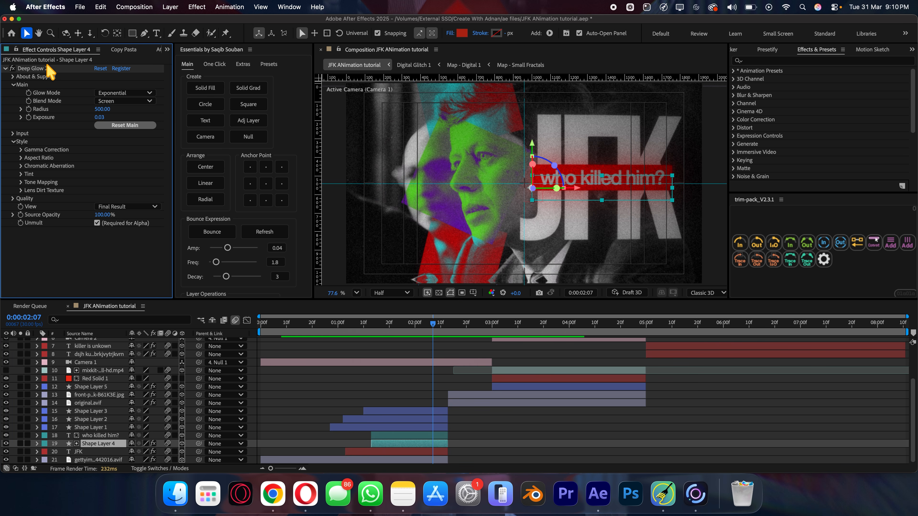
left_click(372, 383)
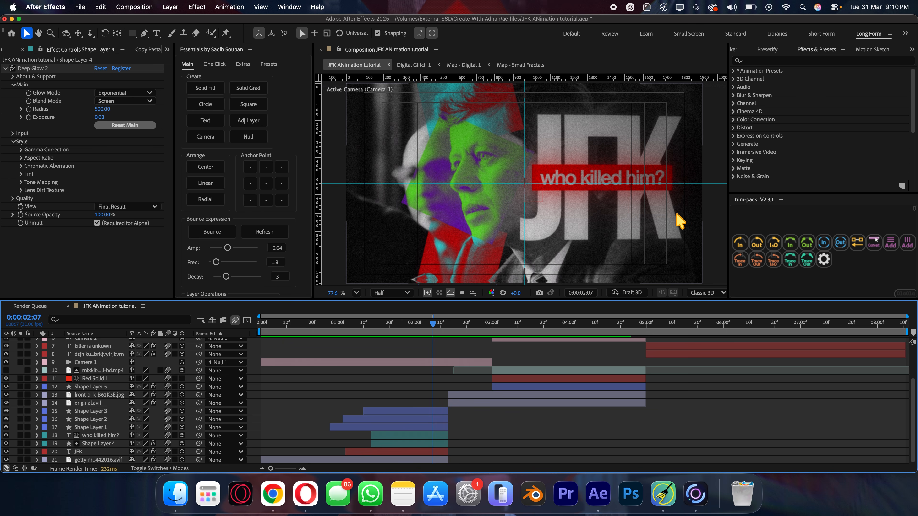
Check the effects on the JFK text layer and the font settings of the JFK and "who killed him?" layers.
left_click(411, 451)
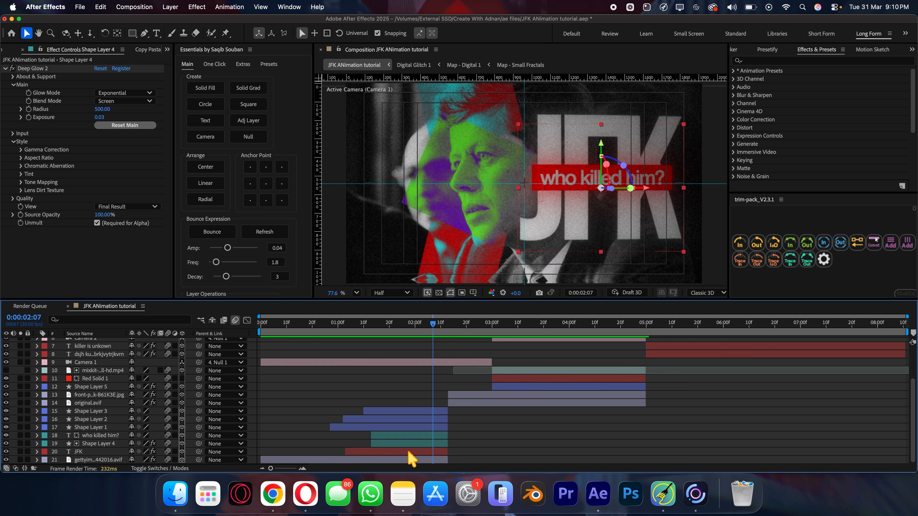
left_click(736, 49)
left_click(736, 49)
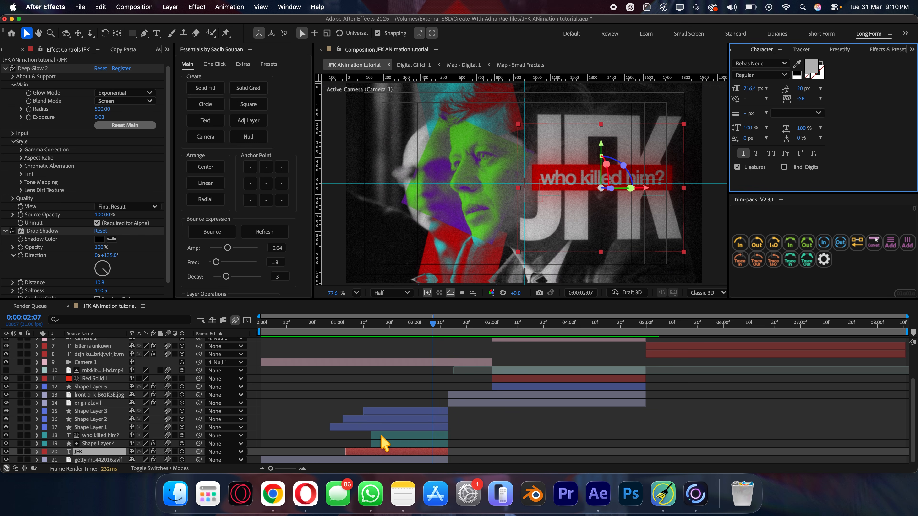
left_click(392, 436)
Preview the first shot from the beginning of the composition and set the current time to 0:00:02:08.
left_click(331, 332)
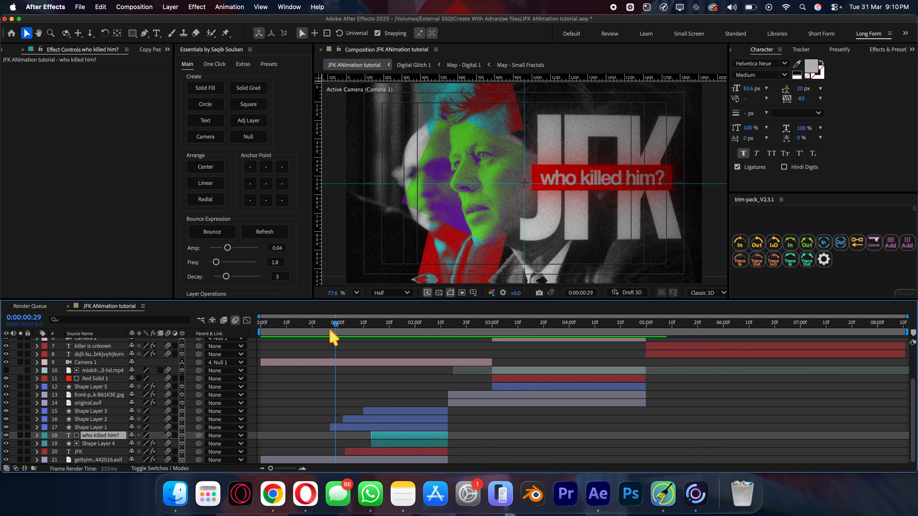
left_click_drag(332, 331, 238, 348)
key("space")
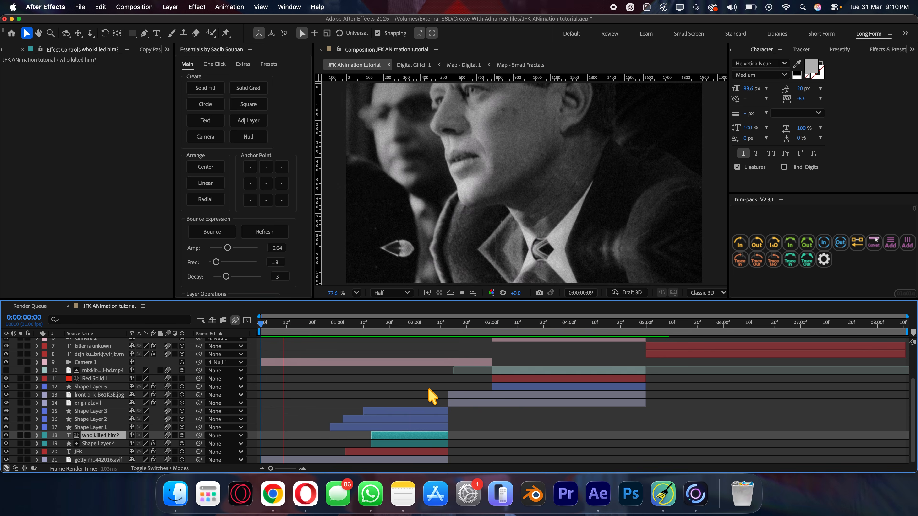
left_click(433, 396)
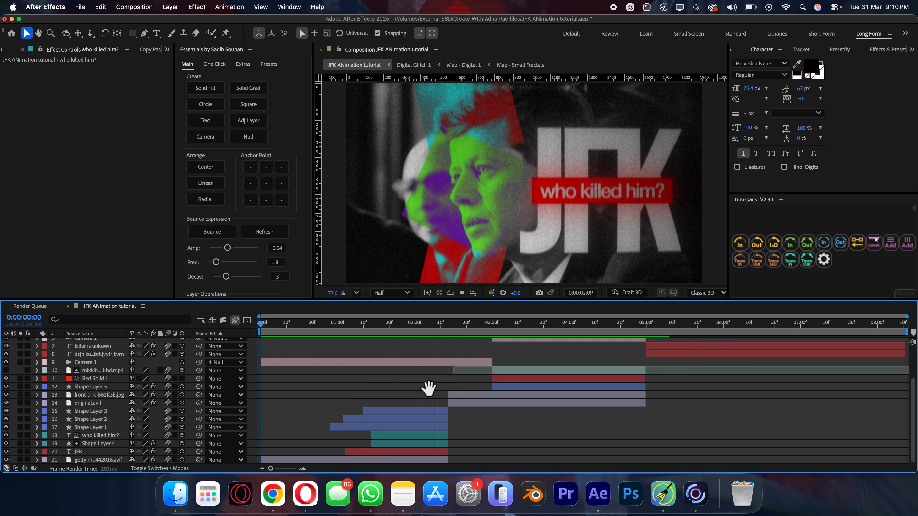
left_click(435, 323)
scroll(459, 393, "up", 3)
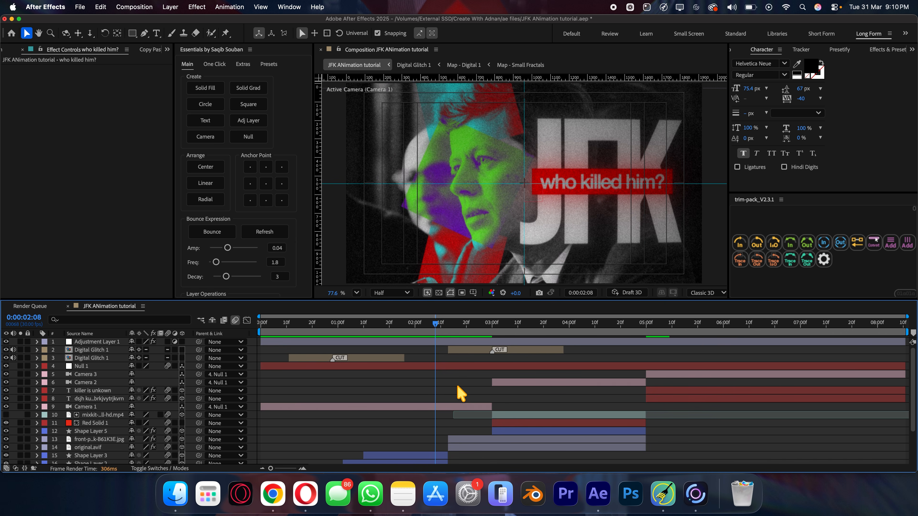
Reveal the position keyframes of Null 1 and preview the animation from 0:00:00:00.
left_click(438, 365)
key("p")
left_click_drag(435, 329, 241, 343)
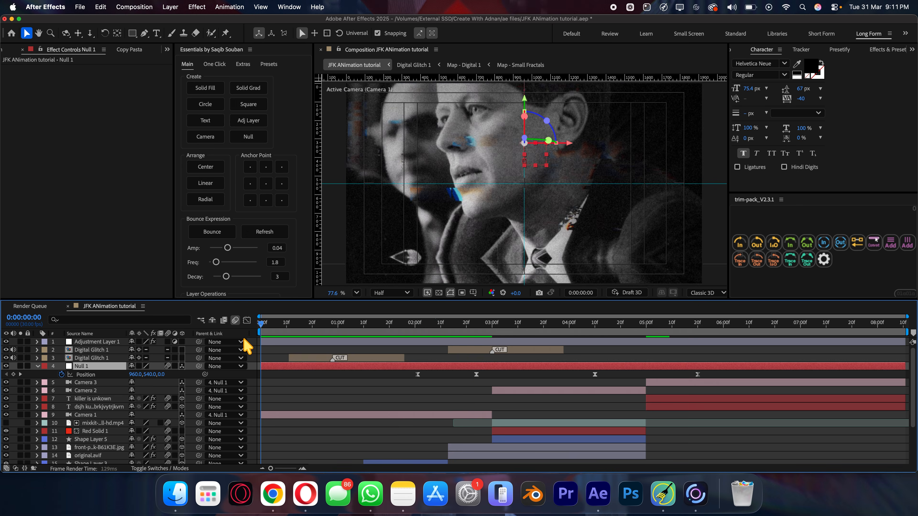
key("space")
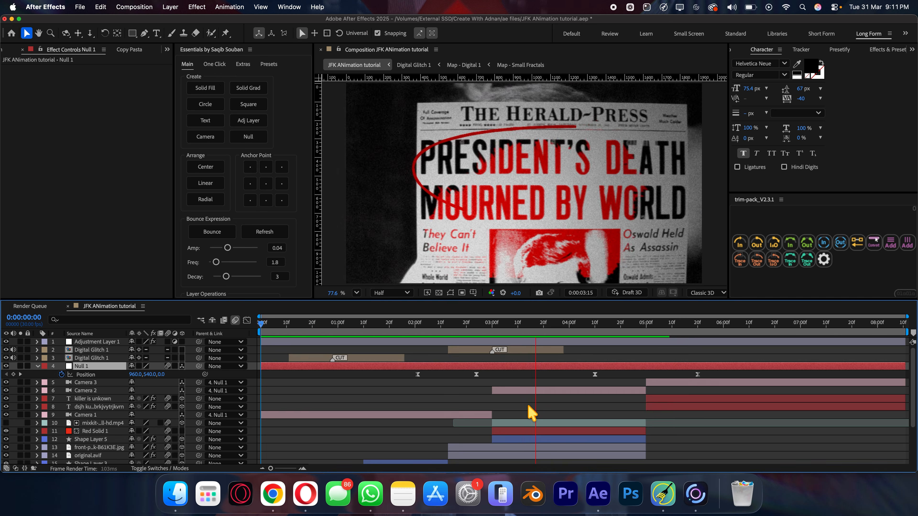
key("space")
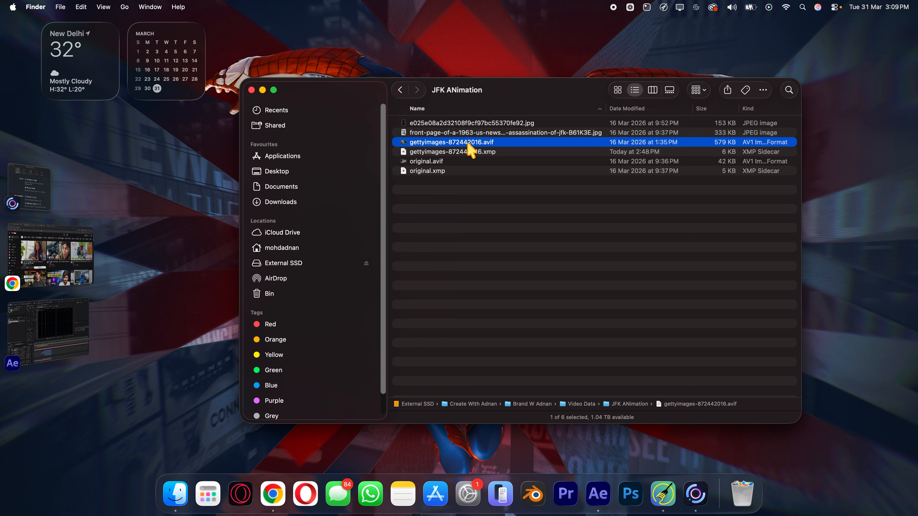
In Finder, preview gettyimages-872442016.avif, then add original.avif to the After Effects composition so that it starts at 0:00:02:13.
key("space")
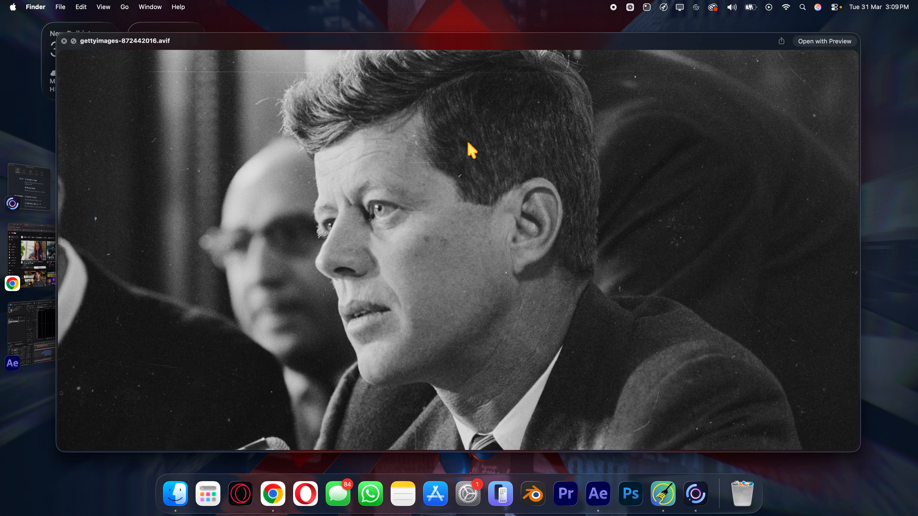
key("space")
left_click_drag(435, 162, 459, 389)
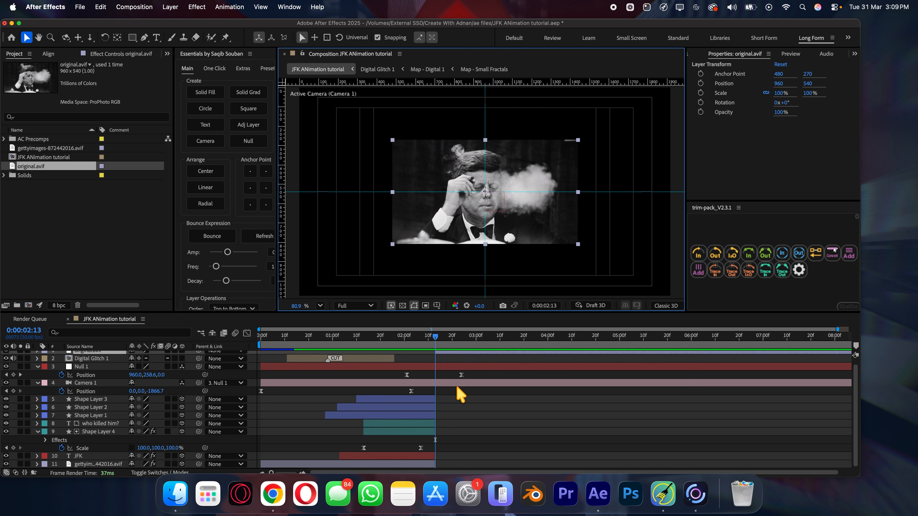
Copy the CC RepeTile effect from the gettyimages photo layer onto the original.avif layer.
left_click(381, 464)
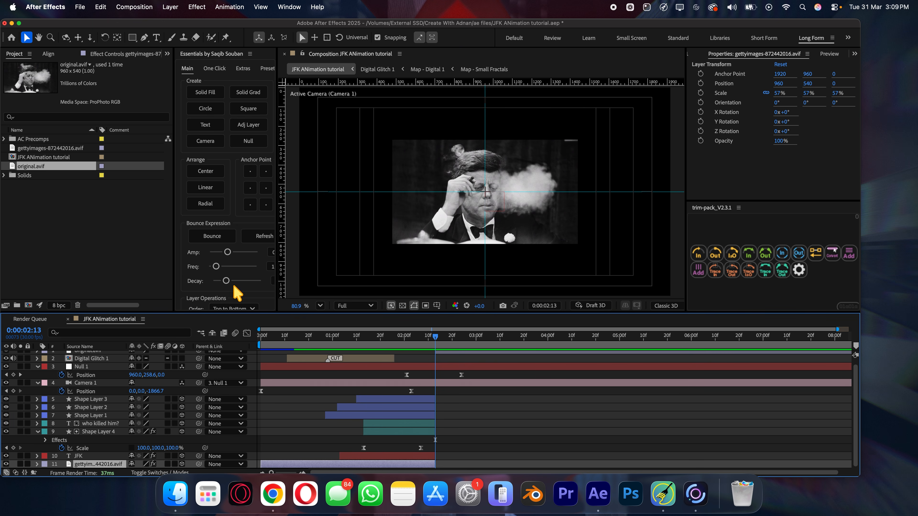
left_click(112, 54)
left_click(451, 353)
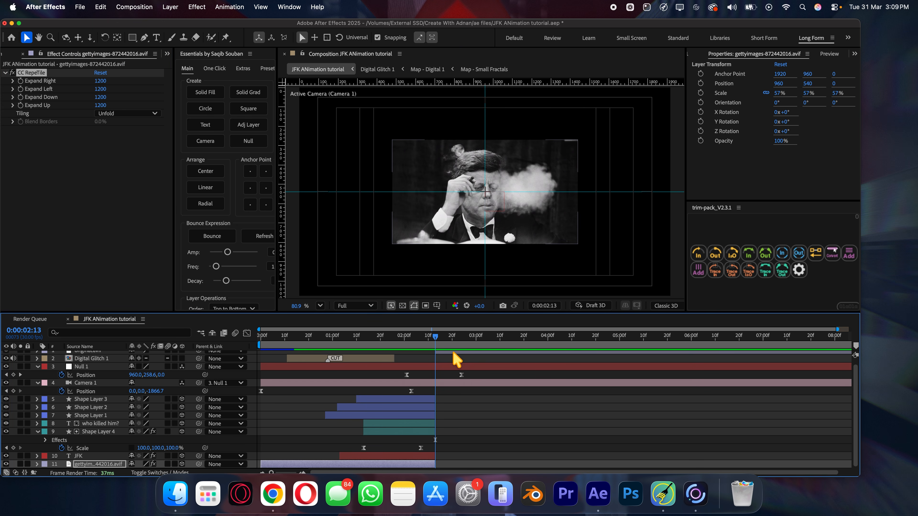
key("super+v")
Make the original.avif layer 3D, centred at Y position 258.6, and scale it to 203.2% so it fills the frame.
left_click(182, 354)
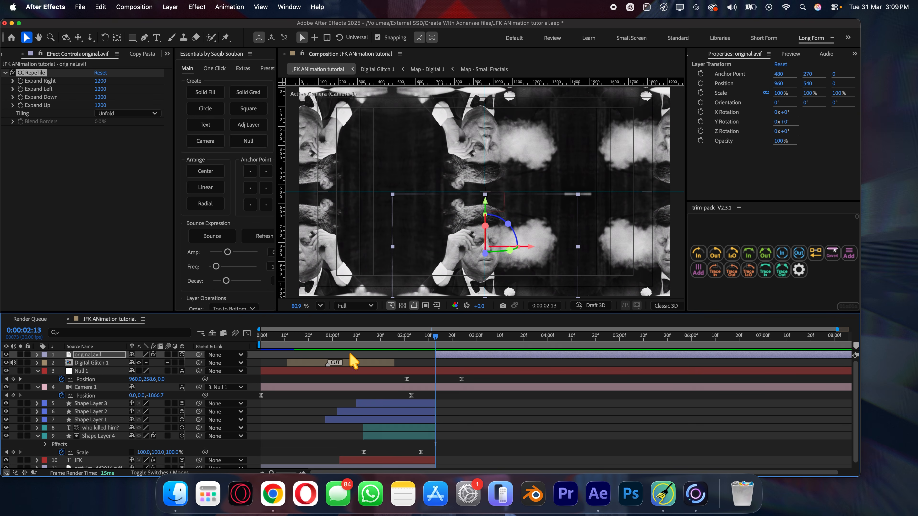
key("s")
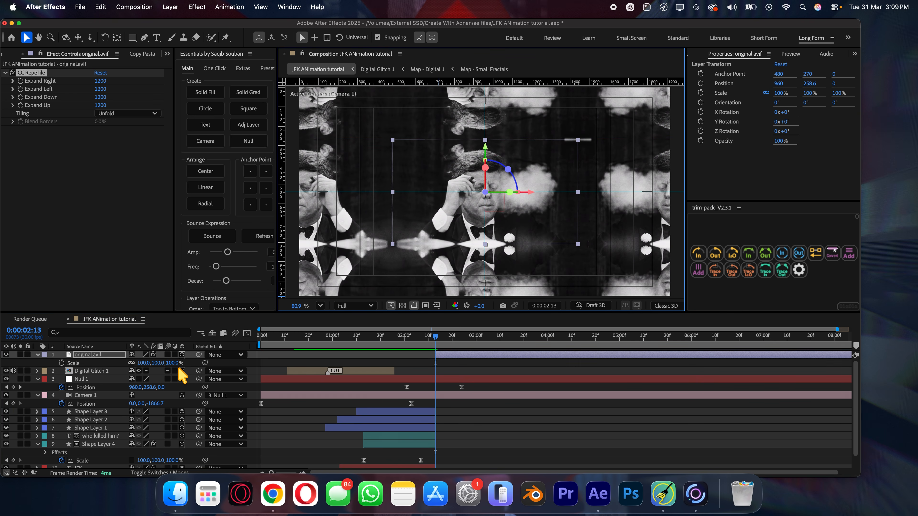
left_click_drag(169, 362, 672, 375)
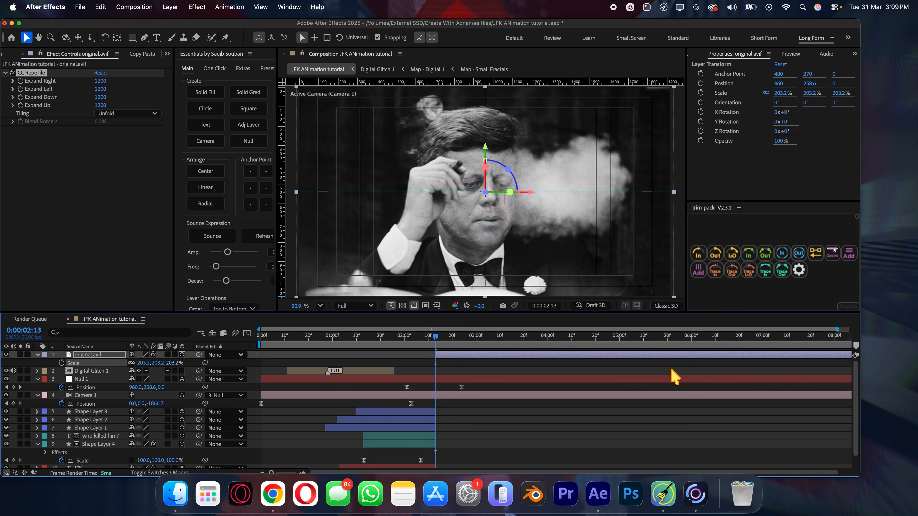
key("s")
Place the original.avif layer below Camera 1 and move the photo up to Y position -11 at 0:00:02:25.
left_click_drag(116, 356, 126, 394)
key("space")
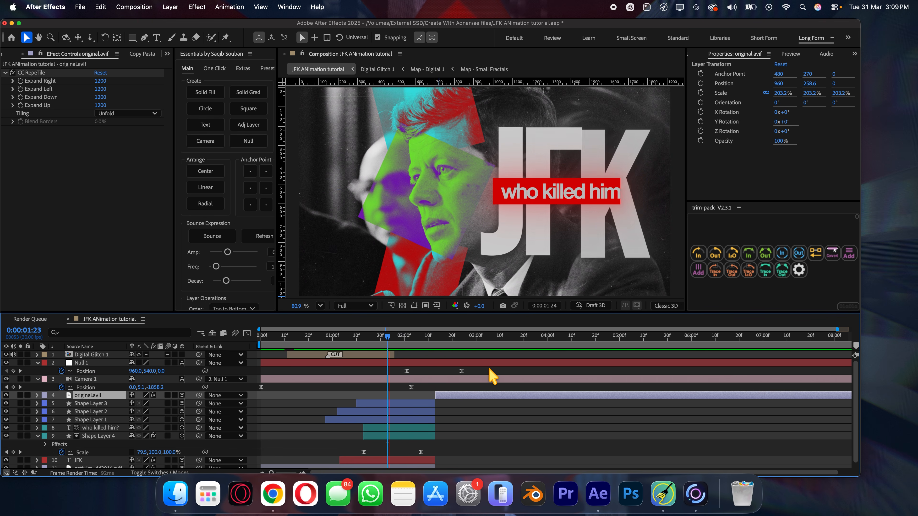
key("space")
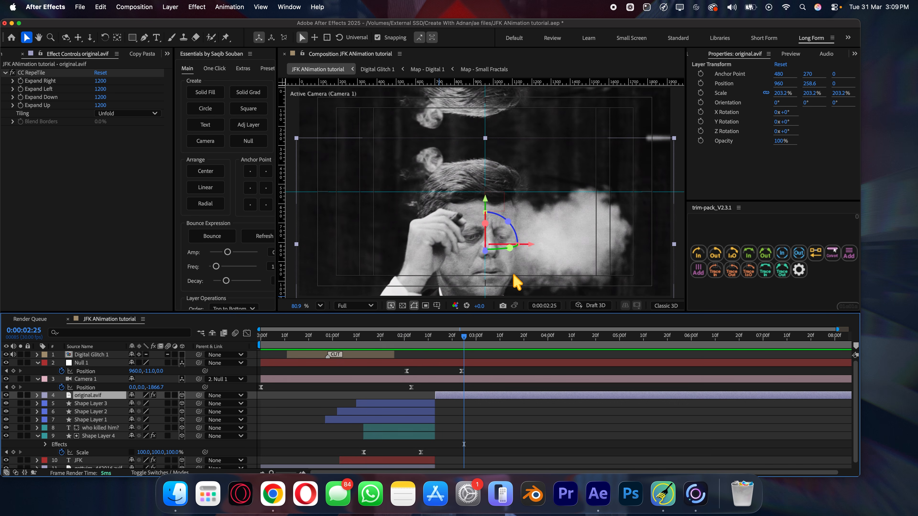
left_click_drag(564, 282, 560, 225)
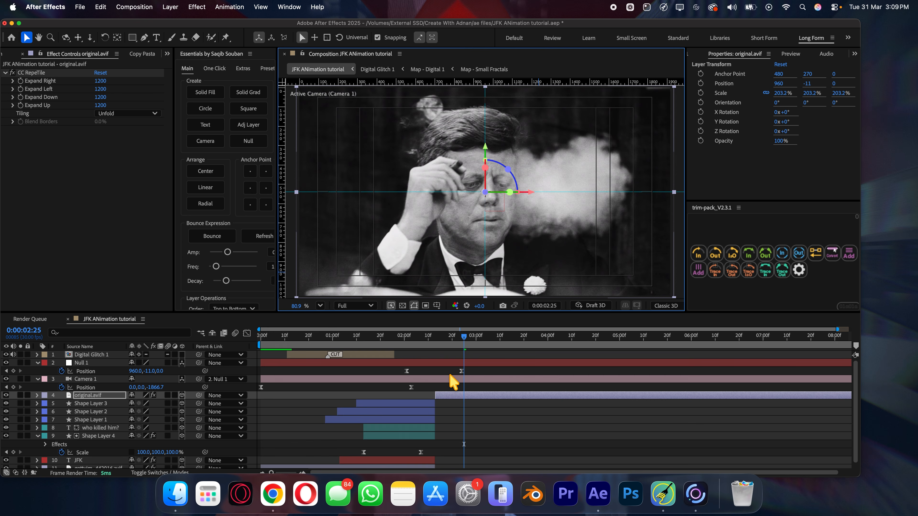
Save the project and preview the camera move from the JFK title down to the smoking photo.
scroll(455, 363, "up", 2)
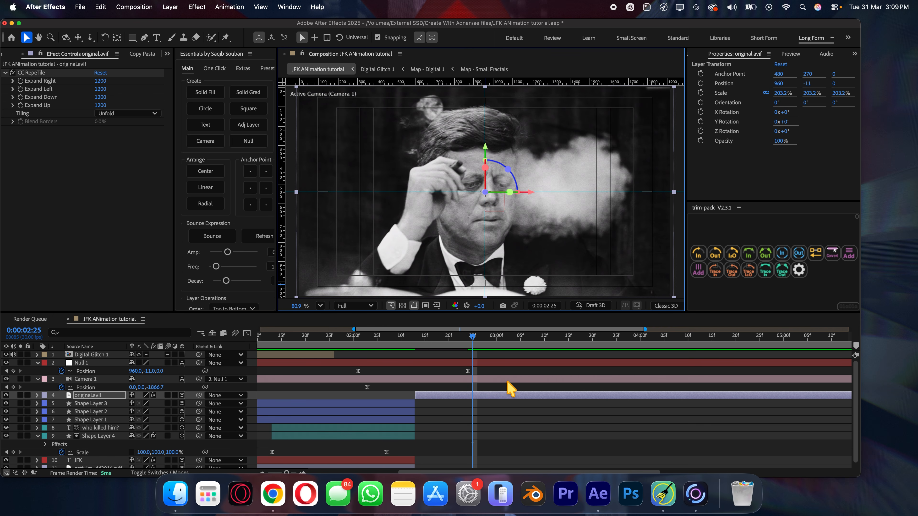
key("cmd+s")
left_click(498, 372)
key("space")
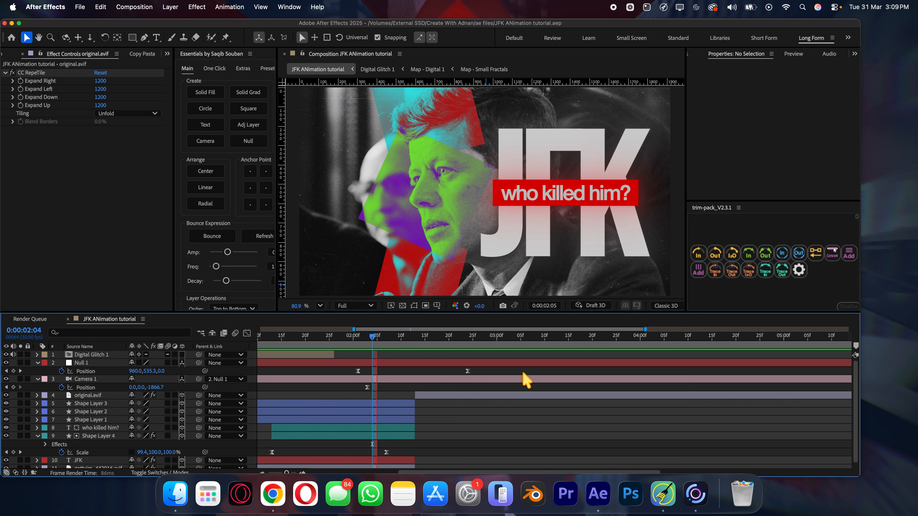
Split the camera layer at 0:00:03:00 and again at 0:00:05:00 to get three separate cameras.
left_click_drag(470, 349, 498, 349)
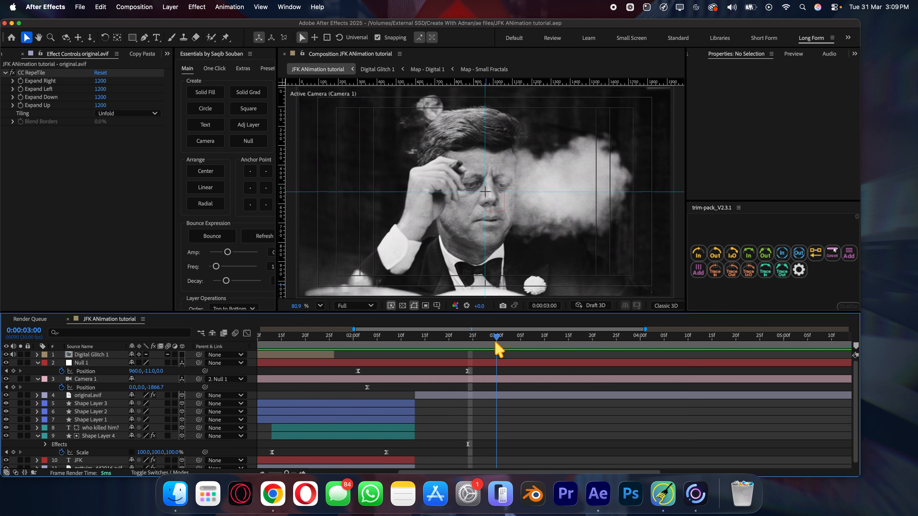
left_click(502, 379)
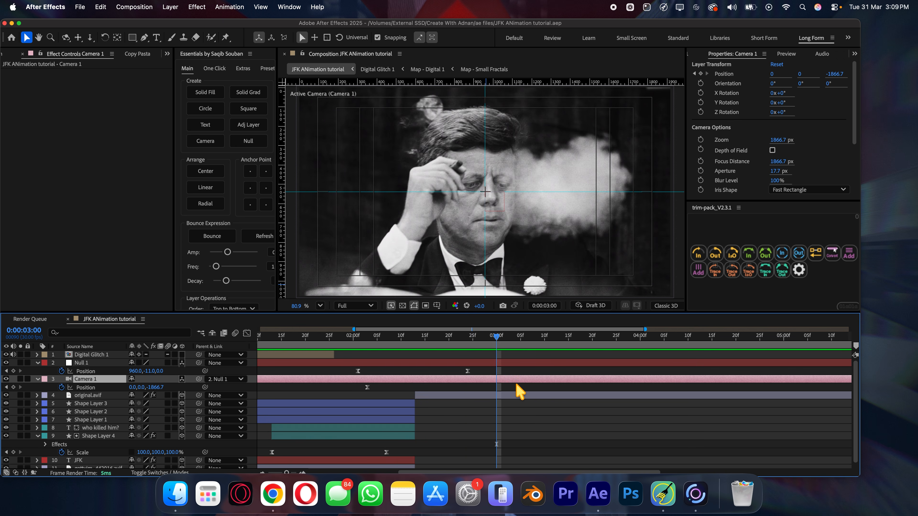
key("super+shift+d")
left_click_drag(502, 344, 784, 351)
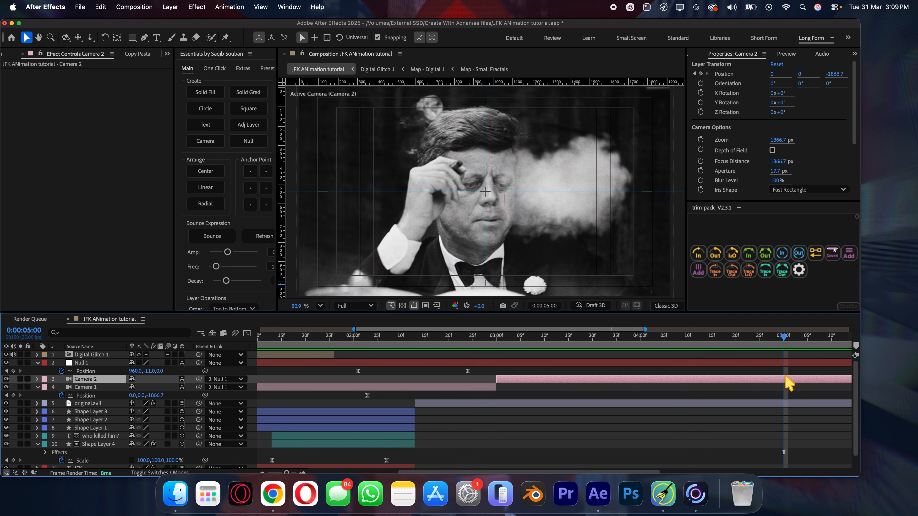
key("super+shift+d")
Reveal the Position property of Camera 2 at 0:00:03:25.
left_click(618, 339)
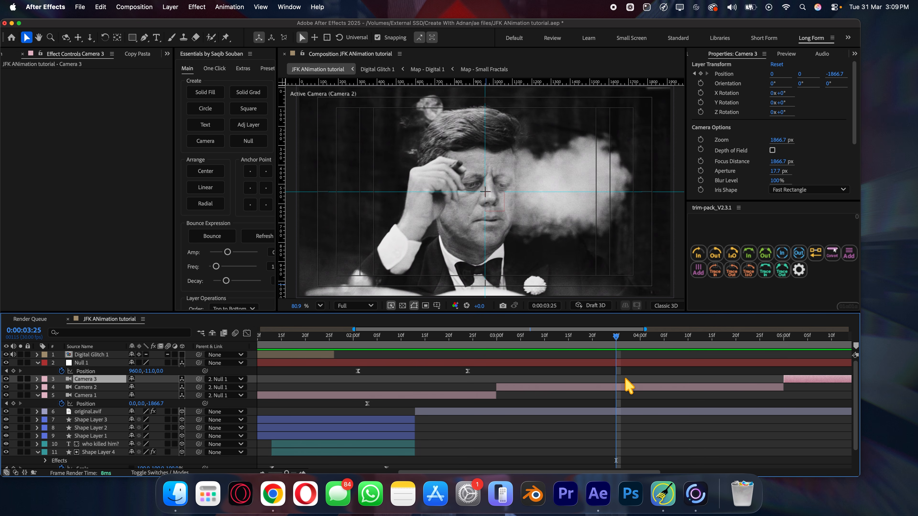
left_click(618, 387)
key("p")
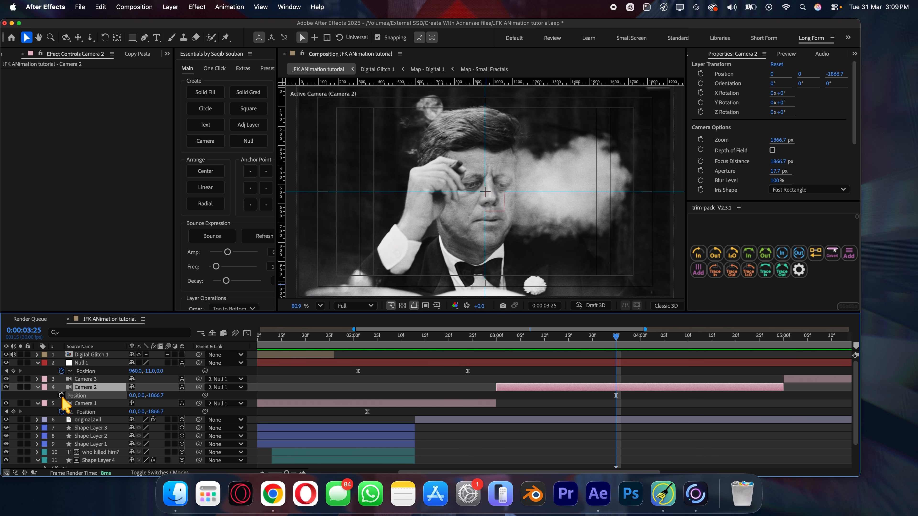
Switch to Finder and add the 1963 newspaper front-page JPG to the After Effects composition as a 3D layer.
left_click(176, 494)
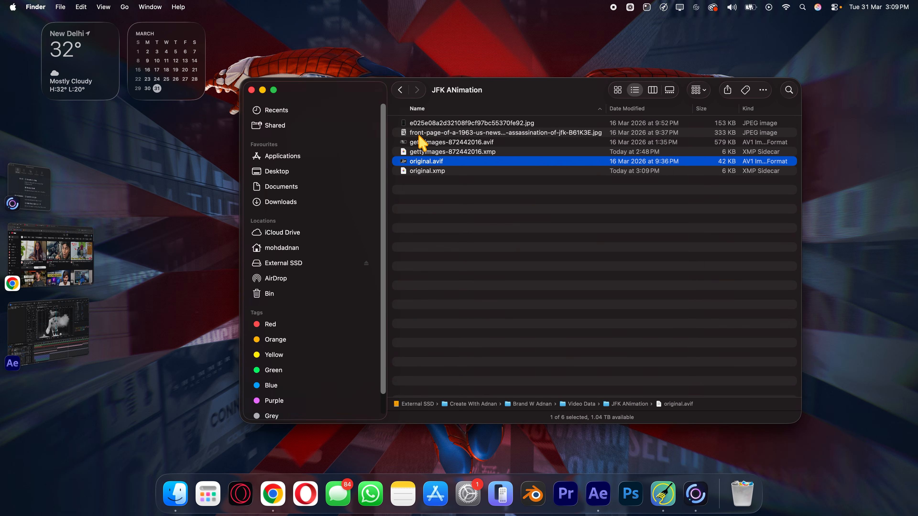
left_click_drag(426, 132, 519, 387)
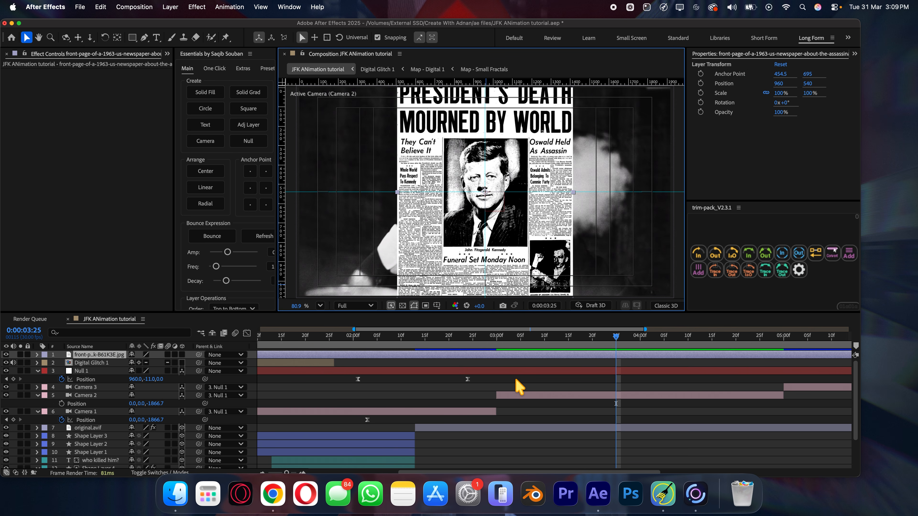
left_click(182, 354)
Move the newspaper down to Y position 364.5 and scale it to 107.2%.
left_click_drag(542, 268, 469, 176)
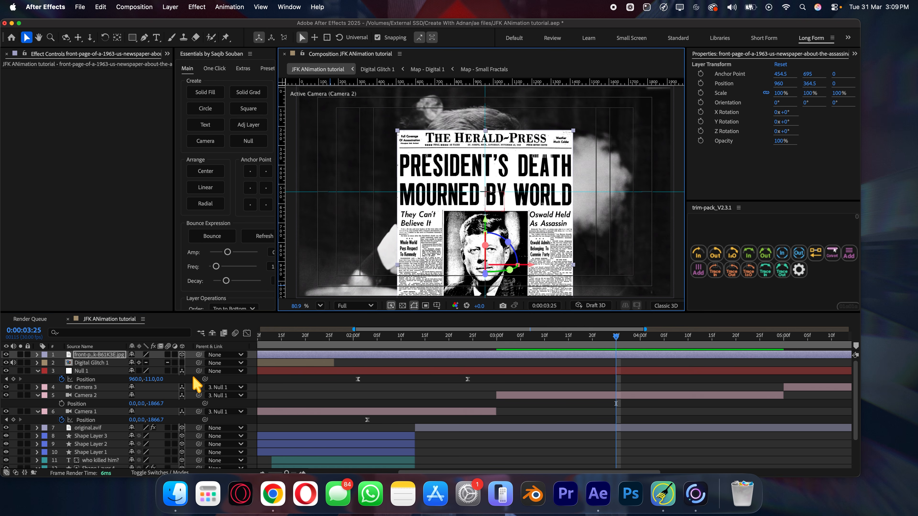
key("s")
left_click_drag(170, 363, 207, 367)
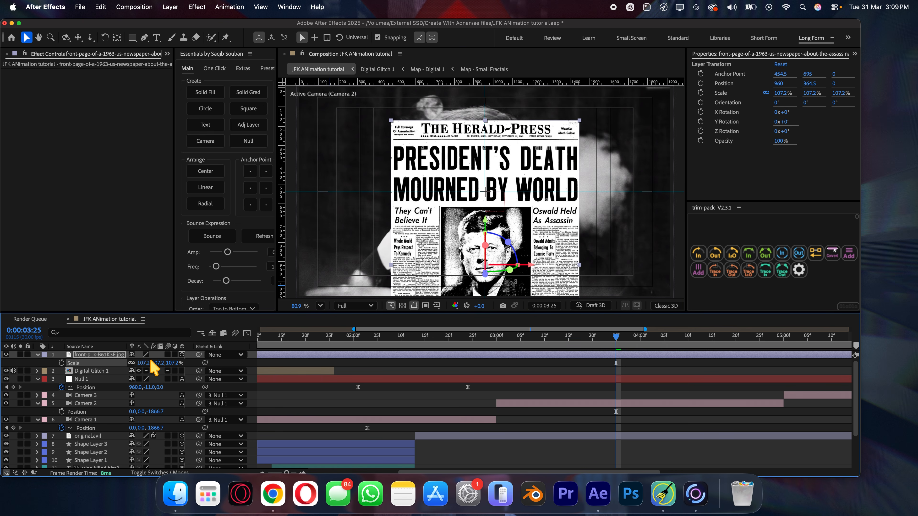
Place the newspaper layer between Camera 1 and original.avif and trim its start to 0:00:02:13.
left_click_drag(119, 359, 139, 434)
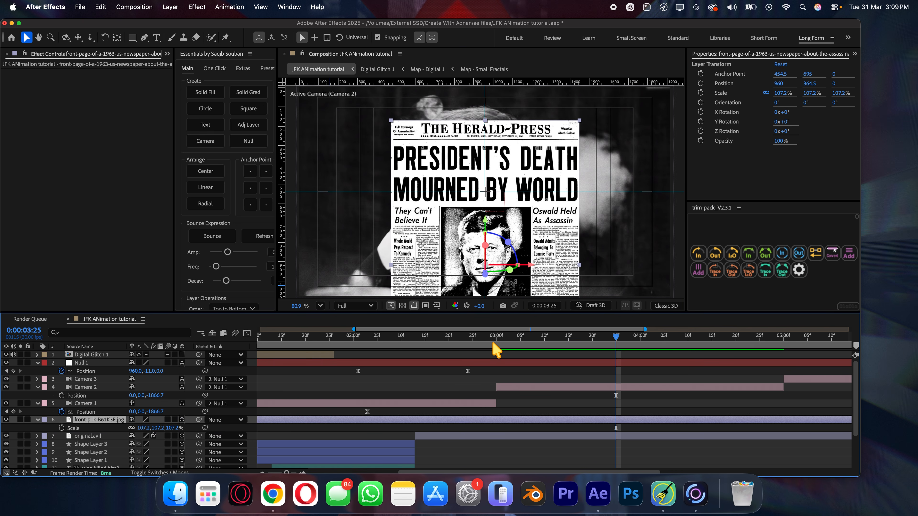
left_click_drag(493, 345, 416, 347)
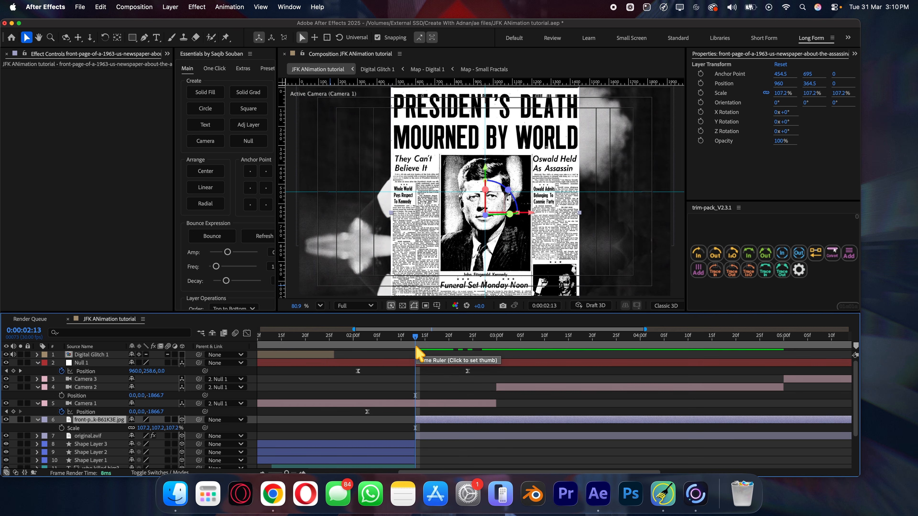
Search the effects for "page" and apply CC Page Turn to the newspaper layer.
left_click(855, 53)
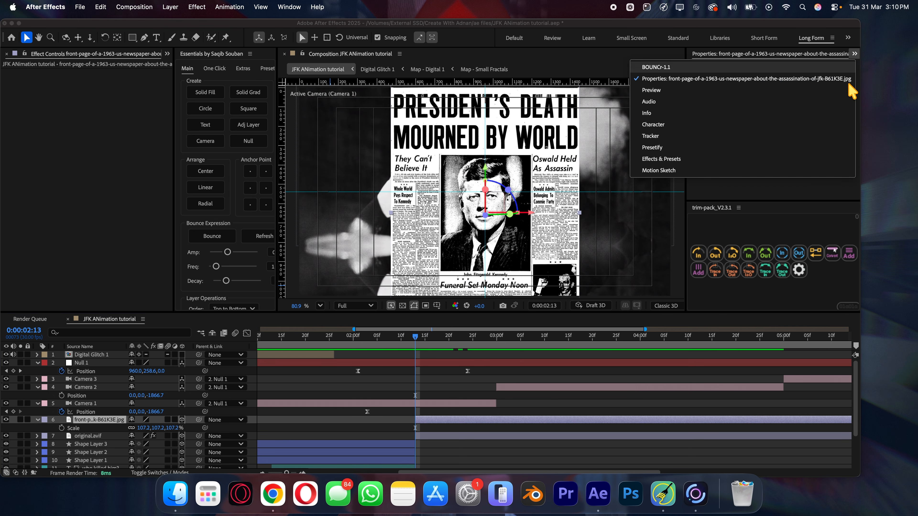
left_click(666, 159)
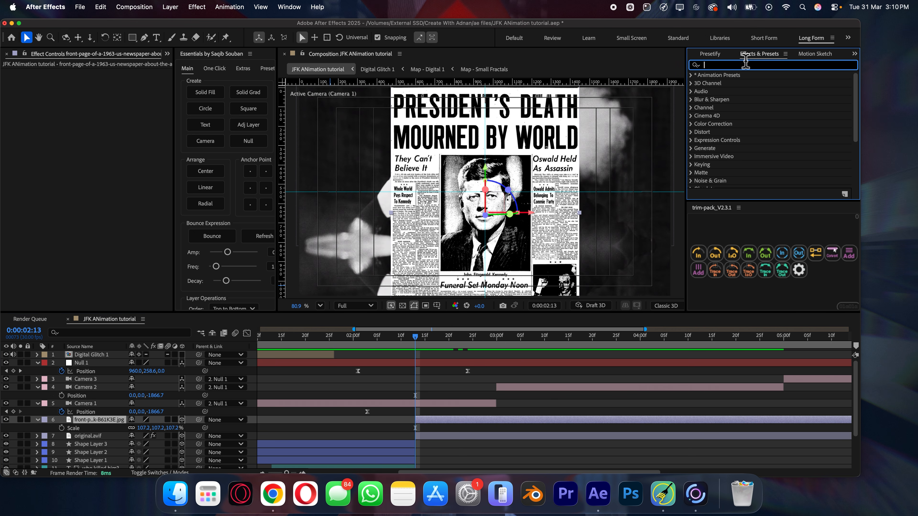
type("page")
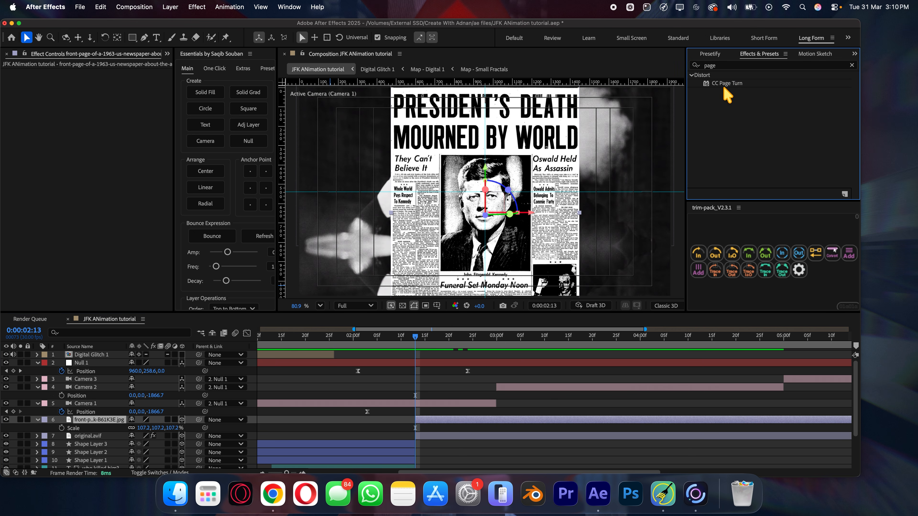
left_click_drag(721, 84, 427, 420)
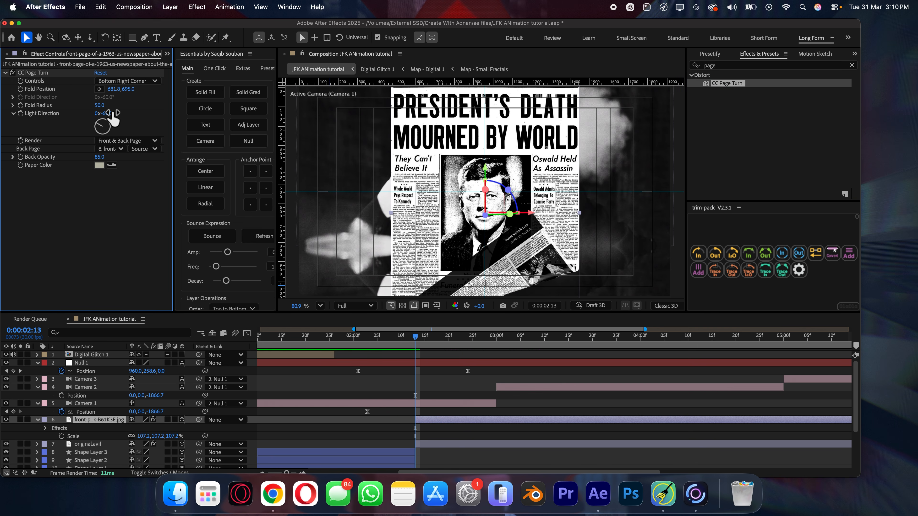
Set CC Page Turn's Light Direction to -183°, its Paper Color to black and its Back Opacity to 100.
left_click_drag(106, 113, 56, 113)
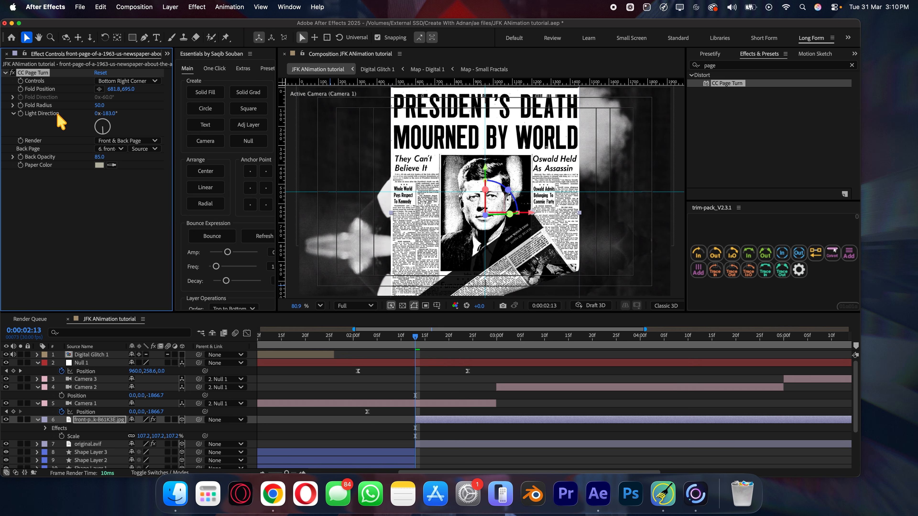
left_click(99, 165)
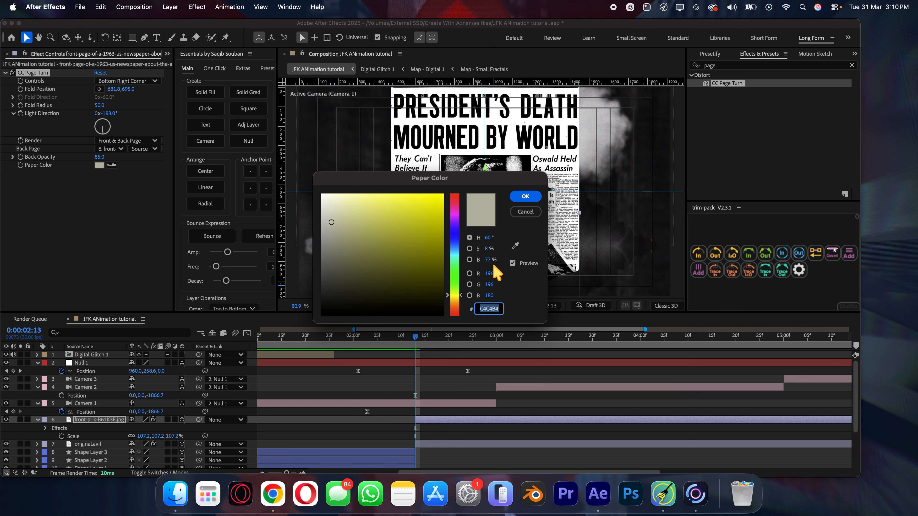
left_click_drag(413, 268, 287, 344)
left_click(525, 196)
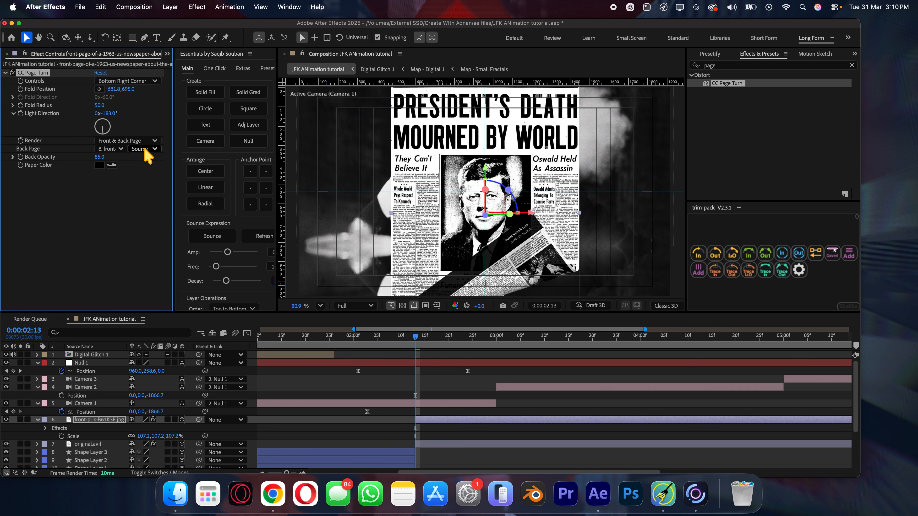
left_click_drag(97, 157, 109, 157)
Add a Fold Position keyframe to the newspaper's CC Page Turn effect at 0:00:03:09.
left_click(541, 342)
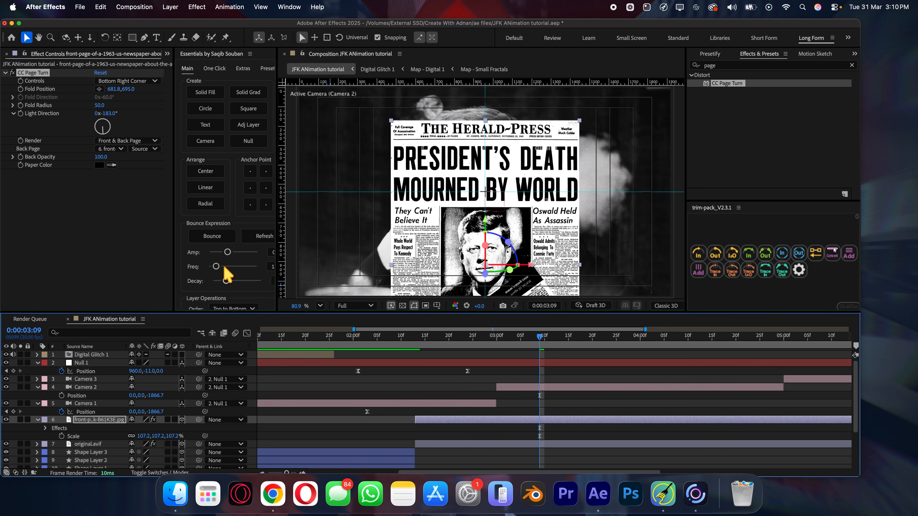
left_click(21, 89)
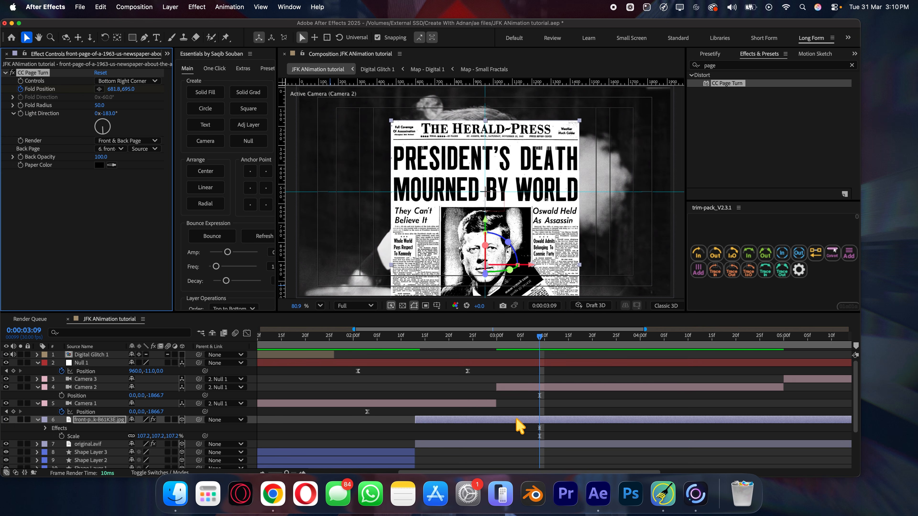
Move the newspaper's Fold Position keyframe to about 0:00:02:29 and add one at 0:00:02:13 with the value -1623.2, 695.0.
key("u")
left_click_drag(540, 436, 492, 436)
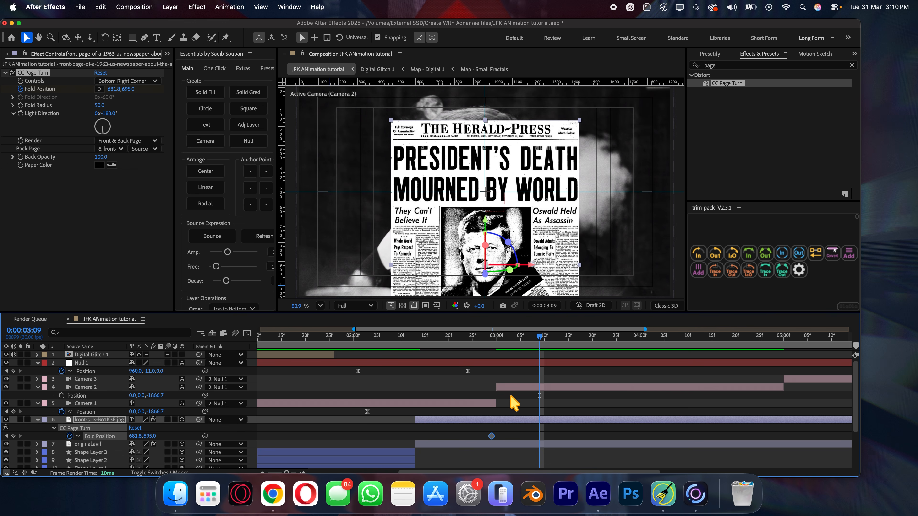
mouse_move(428, 338)
left_mouse_down()
mouse_move(420, 351)
mouse_move(424, 343)
mouse_move(417, 344)
left_mouse_up()
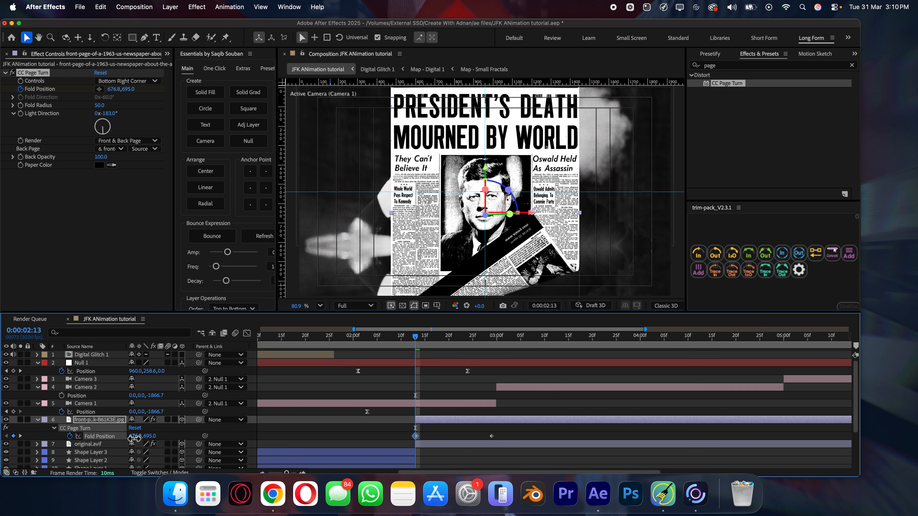
left_click_drag(137, 436, 7, 424)
left_click_drag(130, 439, 108, 439)
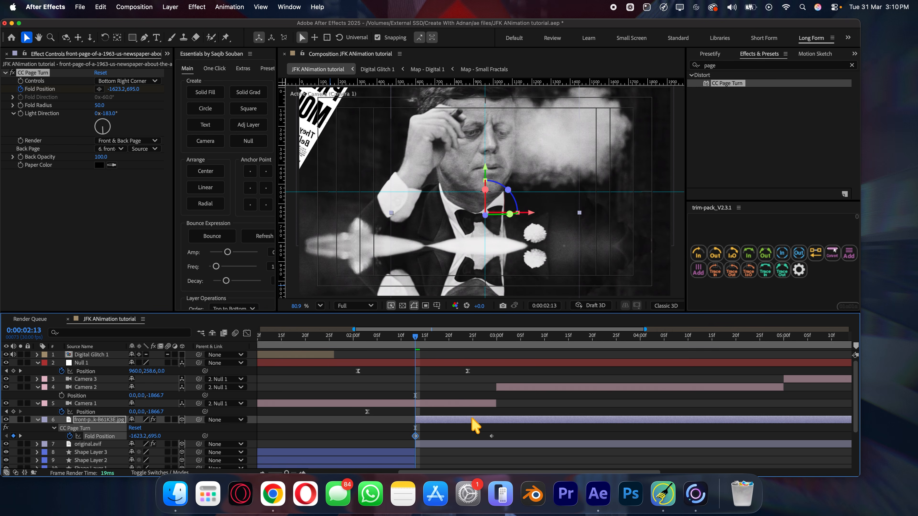
Ease both Fold Position keyframes with an adjusted speed curve and move the last one to about 0:00:03:26, previewing the page turn.
left_click_drag(508, 433, 405, 452)
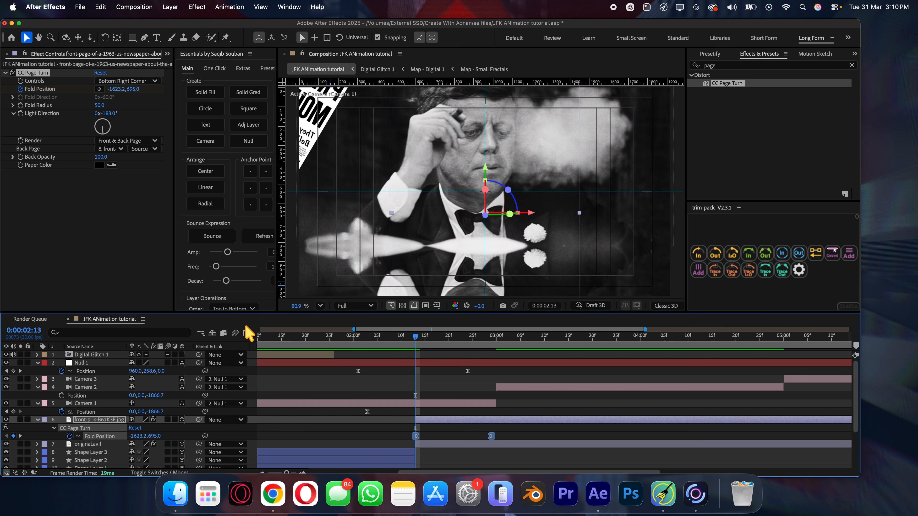
left_click(247, 333)
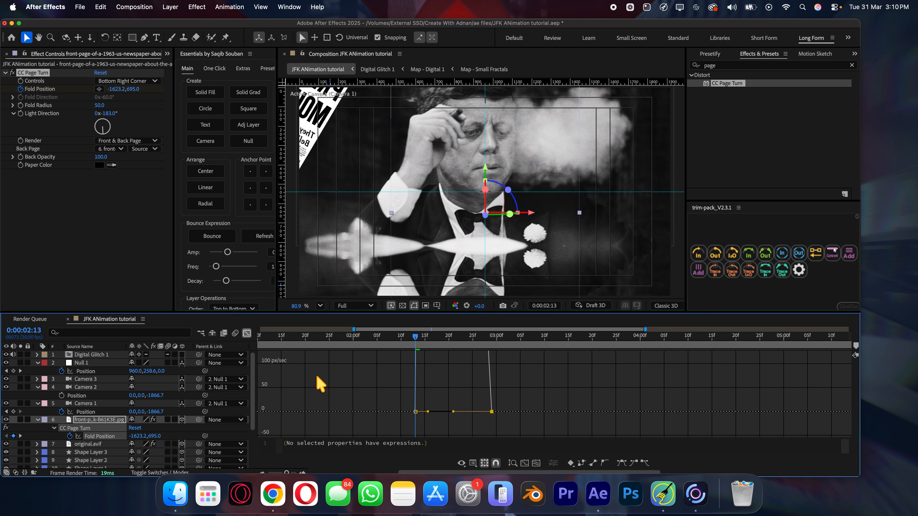
left_click(247, 333)
key("space")
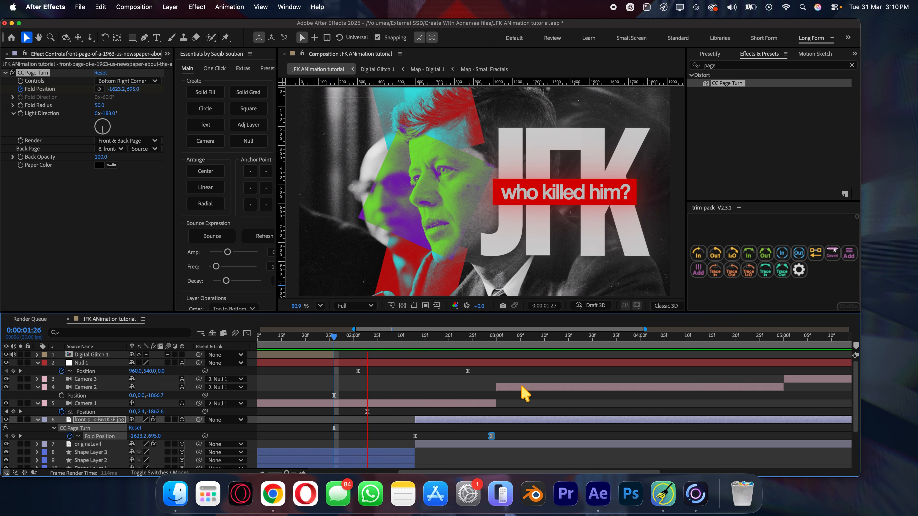
left_click_drag(489, 436, 620, 437)
key("space")
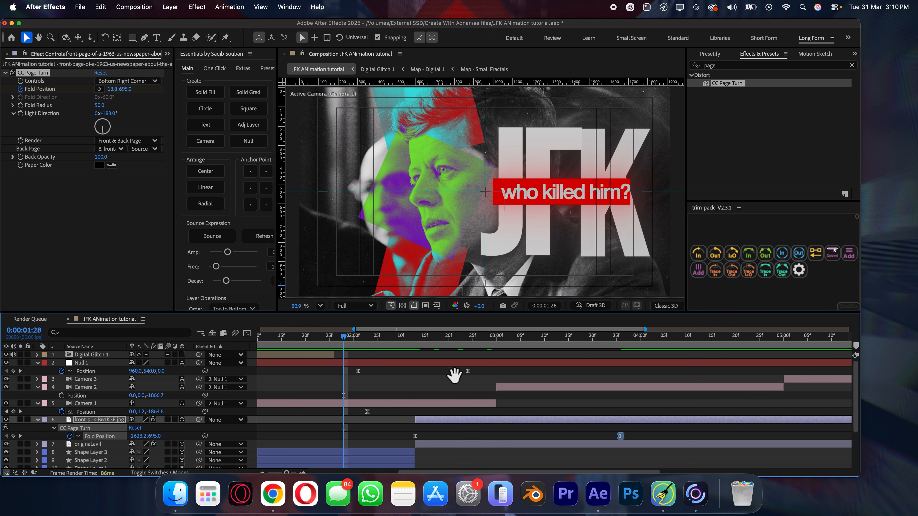
Set Camera 2's Position to 0.0, -108.0, -1250.7 to frame the newspaper headline more closely.
left_click(522, 388)
left_click_drag(155, 395, 454, 398)
left_click_drag(139, 395, 91, 398)
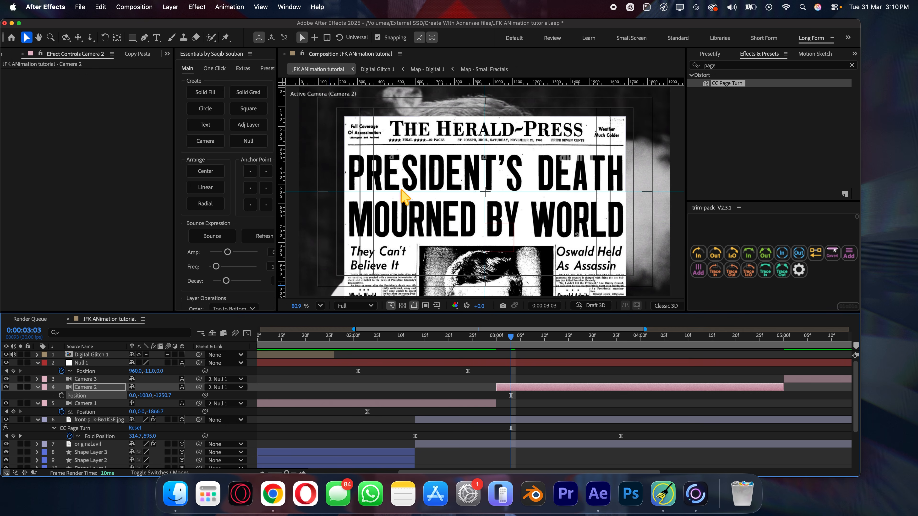
Keyframe Camera 2's Position with its current value at about 0:00:05:08 and an X value of -488.0 at 0:00:03:03.
left_click(61, 395)
left_click_drag(506, 394, 686, 397)
left_click_drag(811, 398, 821, 396)
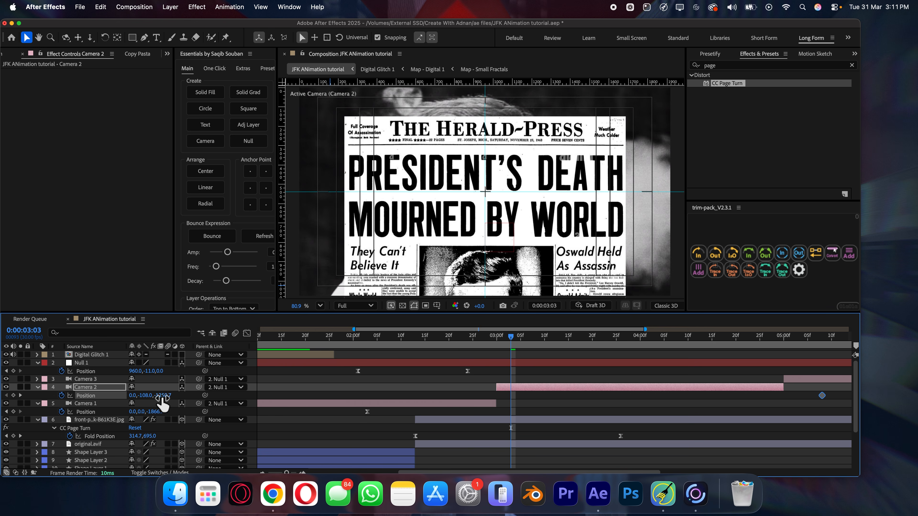
left_click_drag(131, 395, 47, 397)
scroll(394, 370, "right", 2)
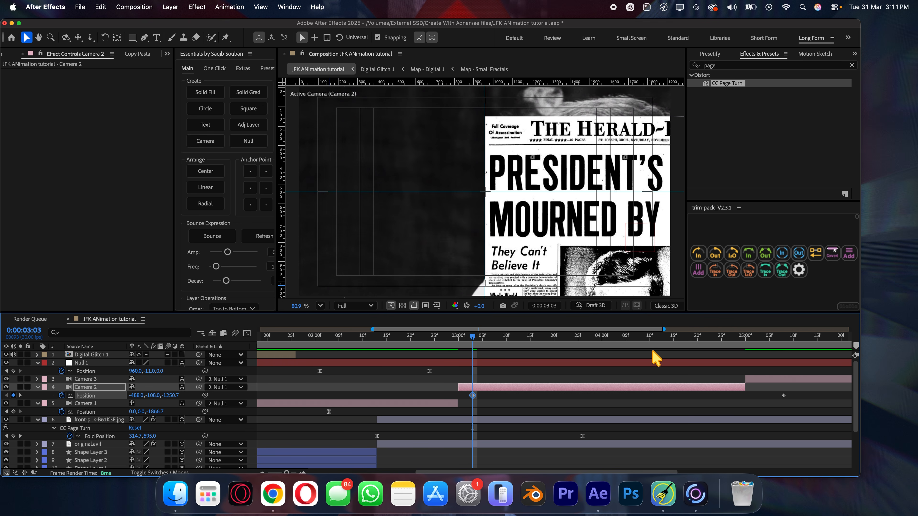
Ease Camera 2's Position keyframes, reshape their speed curve and move the first keyframe to about 0:00:02:27.
left_click_drag(785, 397, 459, 397)
left_click(247, 333)
left_click_drag(800, 401, 526, 412)
left_click(247, 332)
left_click_drag(473, 395, 444, 396)
scroll(435, 392, "right", 3)
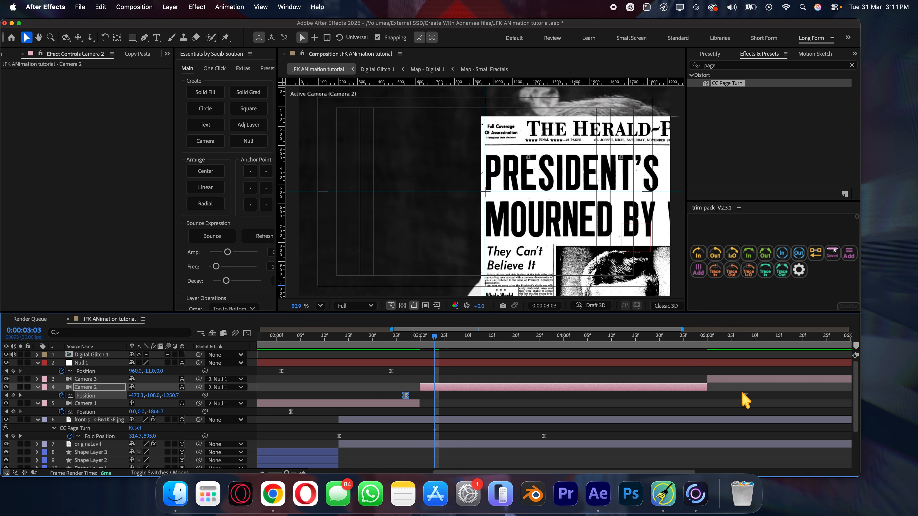
Move Camera 2's last Position keyframe to about 0:00:05:11 and its first to about 0:00:02:24, then preview the camera move.
left_click_drag(750, 395, 758, 395)
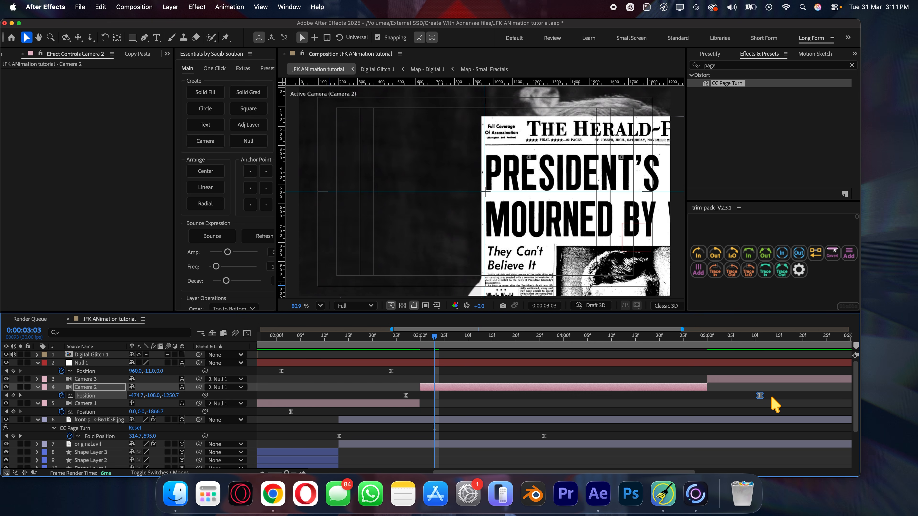
left_click(405, 395, "shift")
mouse_move(407, 396)
left_mouse_down()
mouse_move(378, 397)
mouse_move(413, 394)
left_mouse_up()
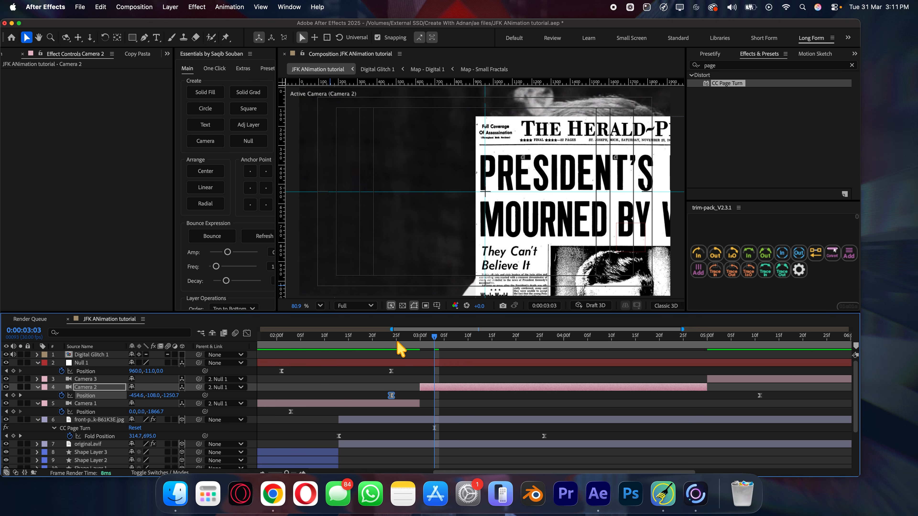
key("space")
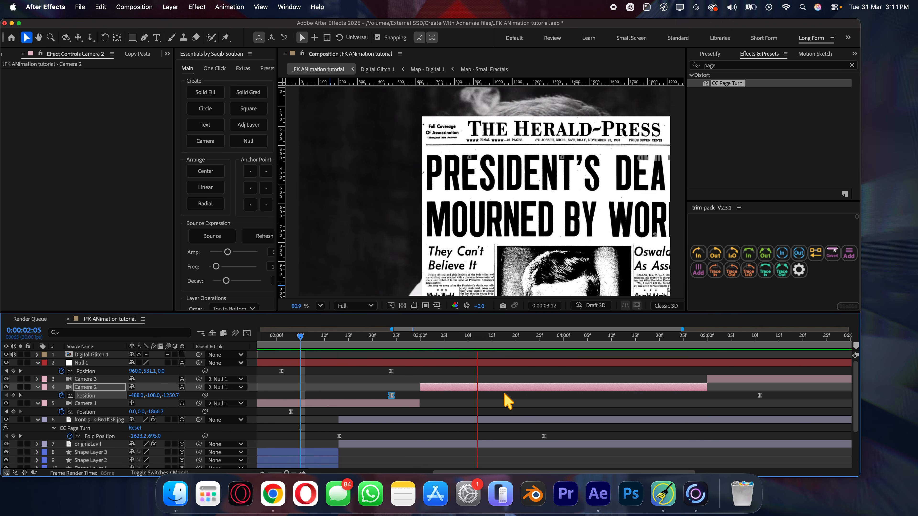
key("space")
Shorten Camera 2's move by placing its last Position keyframe at about 0:00:04:16.
key("minus")
key("minus")
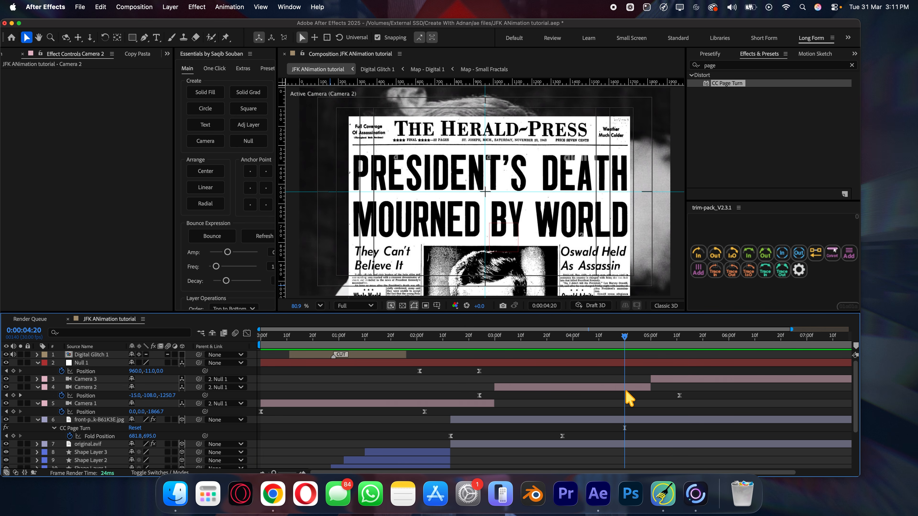
key("equal")
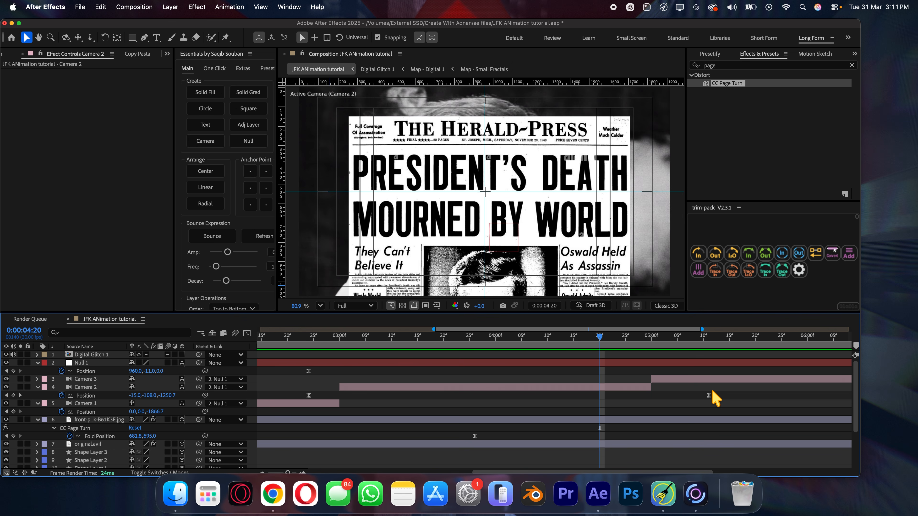
left_click_drag(708, 396, 579, 395)
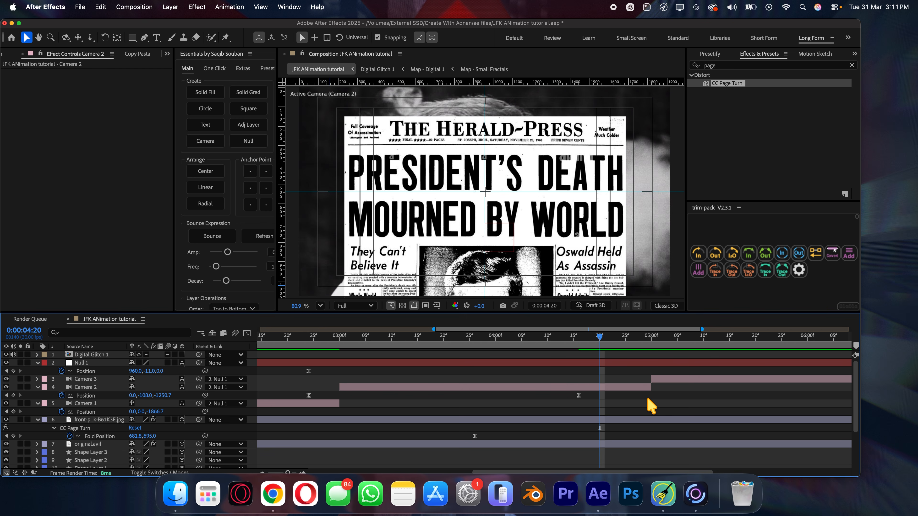
Draw a rough ellipse with the Pen tool around the headline "PRESIDENT'S DEATH MOURNED BY WORLD", with its ends overlapping above the text.
left_click(144, 37)
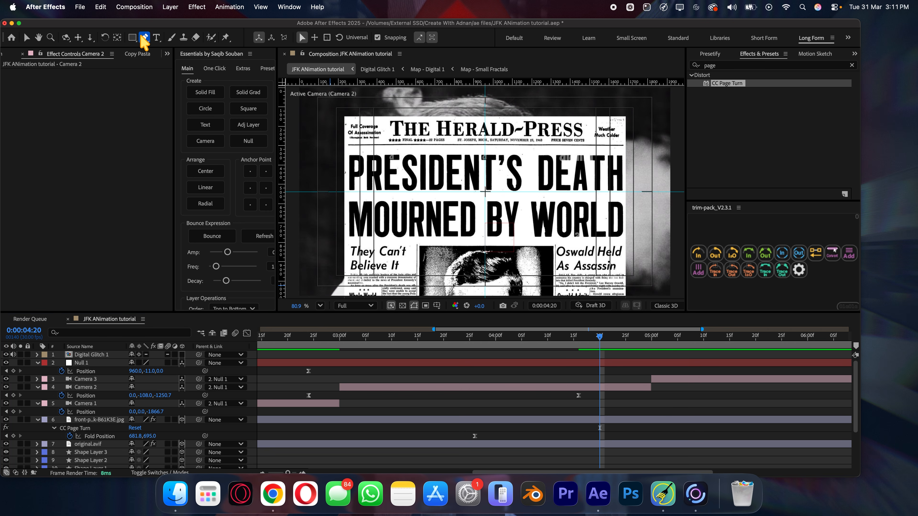
left_click(474, 149)
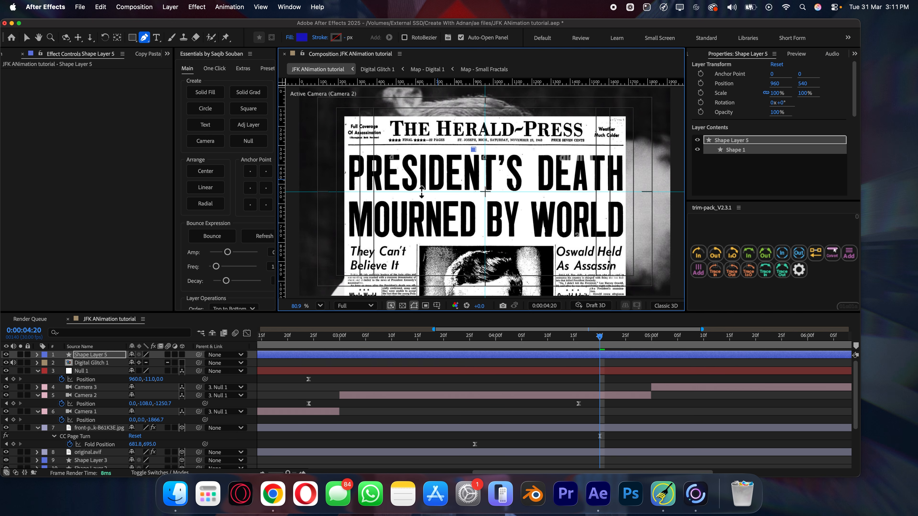
left_click_drag(345, 192, 366, 241)
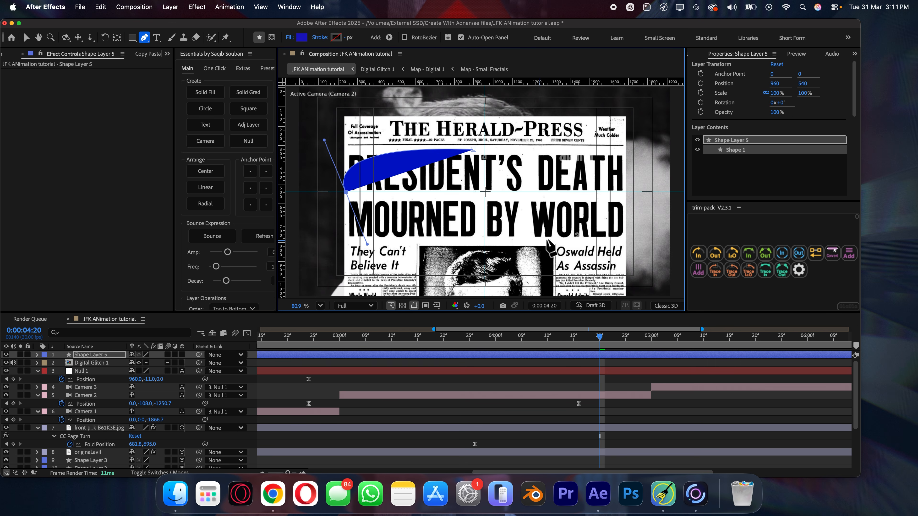
left_click_drag(625, 208, 669, 159)
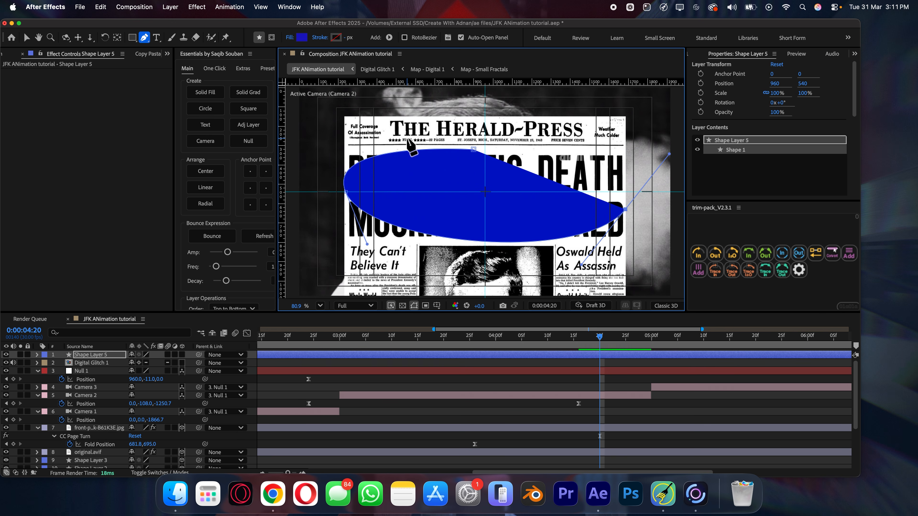
left_click_drag(473, 148, 341, 139)
key("v")
left_click_drag(471, 150, 507, 143)
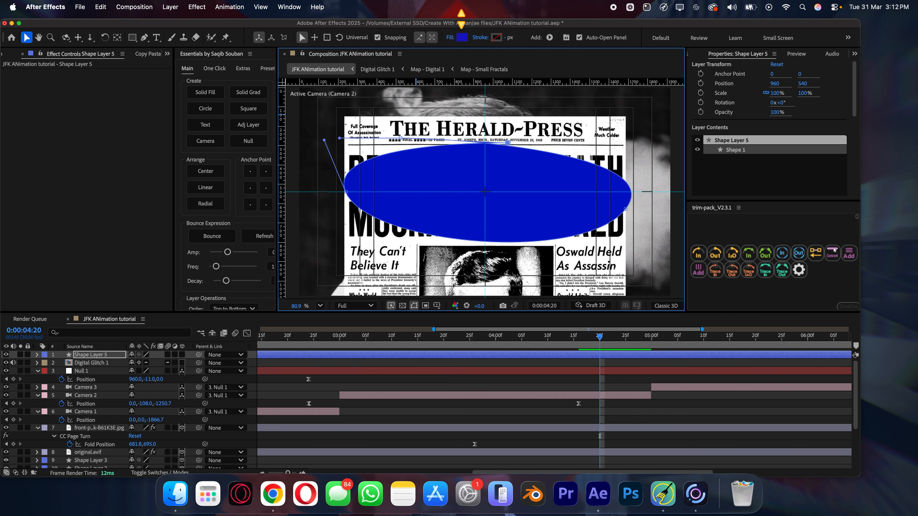
Remove the ellipse's fill and give it a 15 px stroke in red CA0000.
left_click(451, 37)
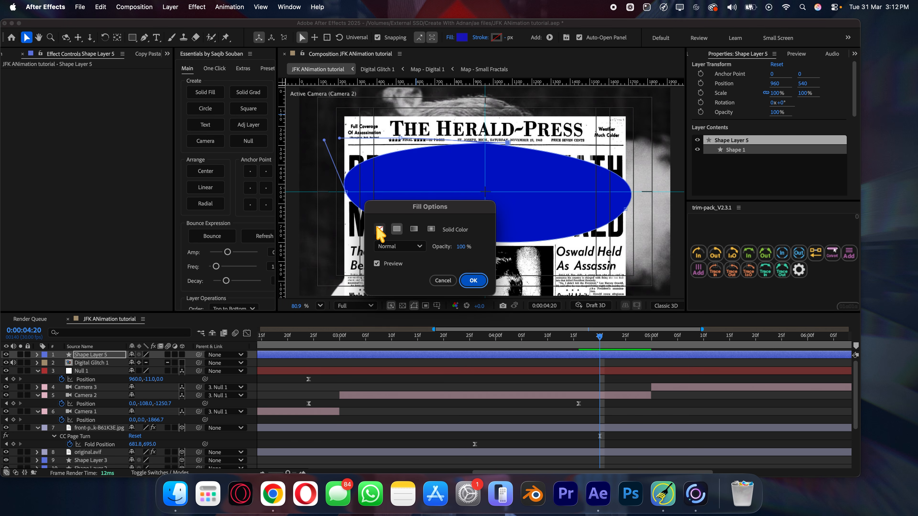
left_click(380, 229)
left_click(473, 280)
left_click(496, 38)
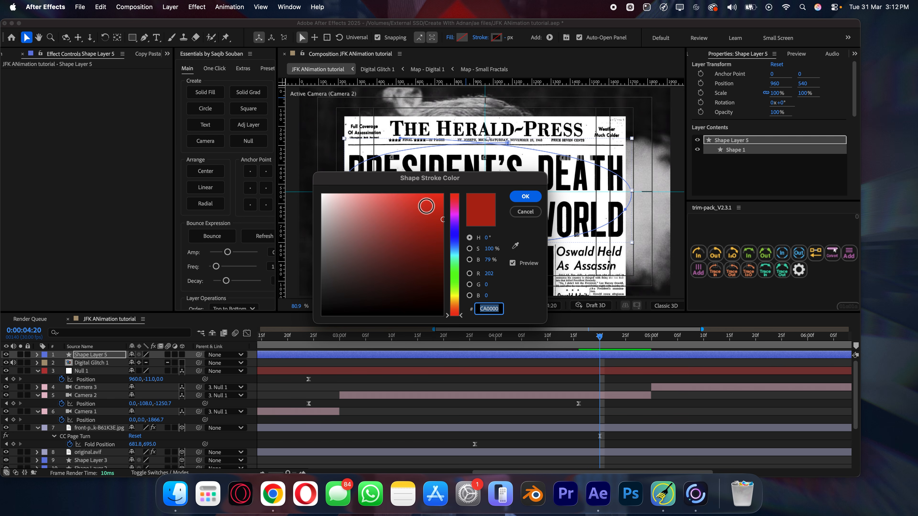
left_click(525, 197)
left_click(514, 38)
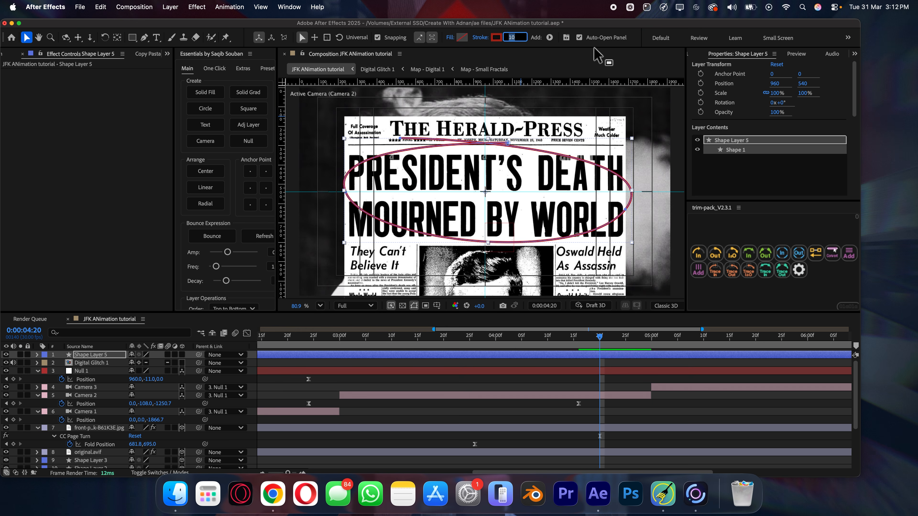
type("15")
key("Return")
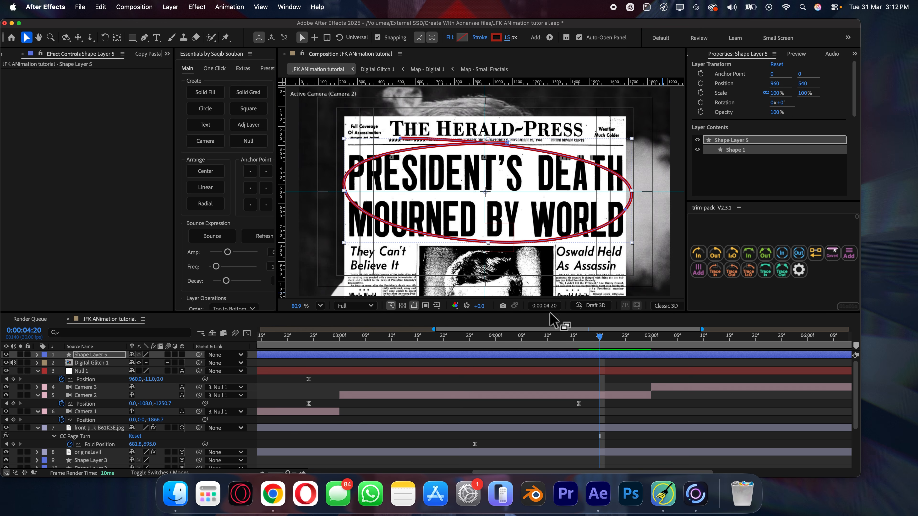
Make the ellipse's shape layer 3D and fit it around the headline with a Y position of -119 and a scale of 68.4%.
left_click(181, 354)
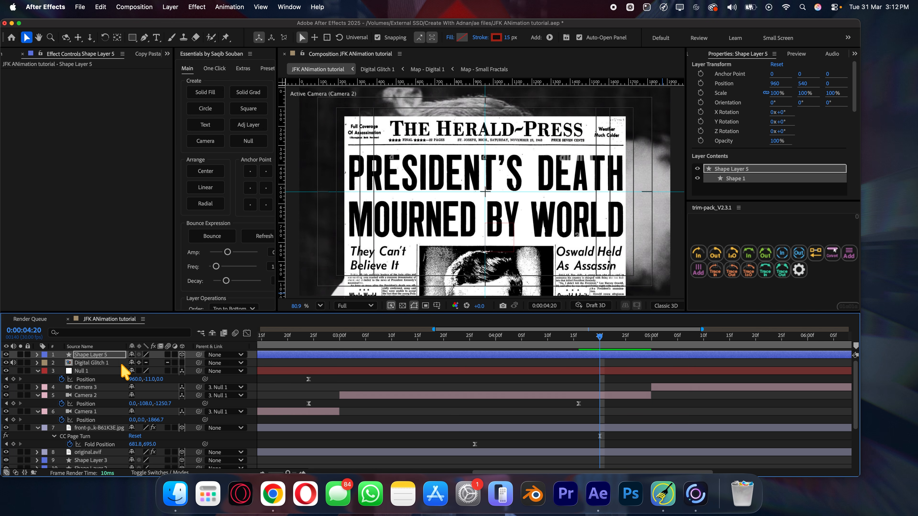
key("p")
left_click_drag(147, 363, 110, 365)
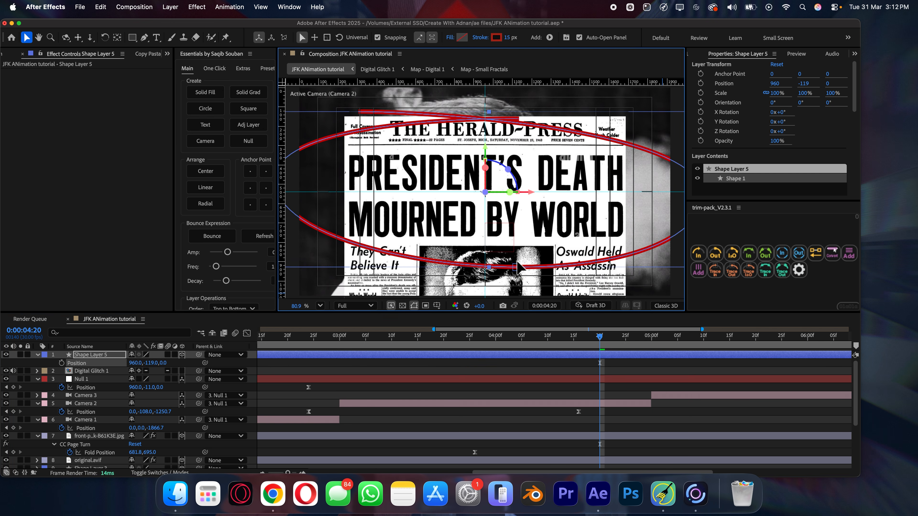
key("s")
left_click_drag(174, 363, 169, 363)
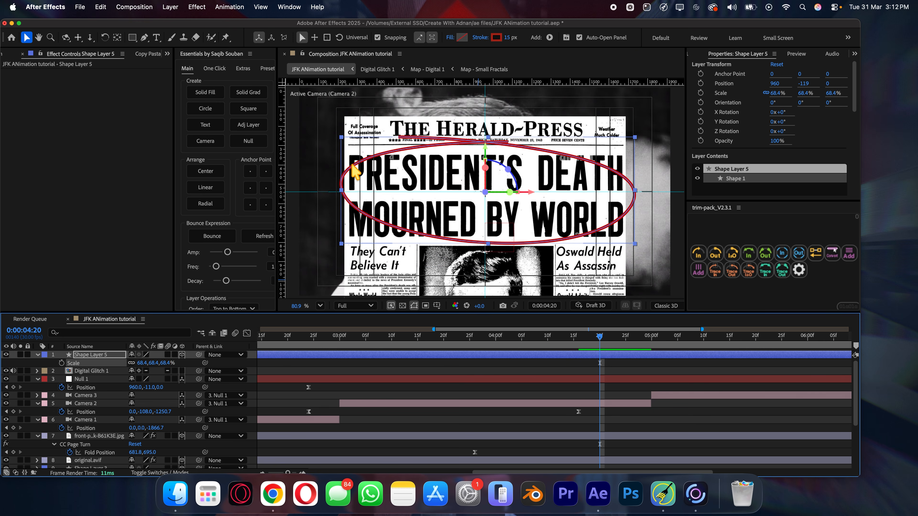
Place the ellipse's shape layer between Camera 1 and the newspaper and trim its start to 0:00:03:00.
left_click_drag(116, 362, 155, 425)
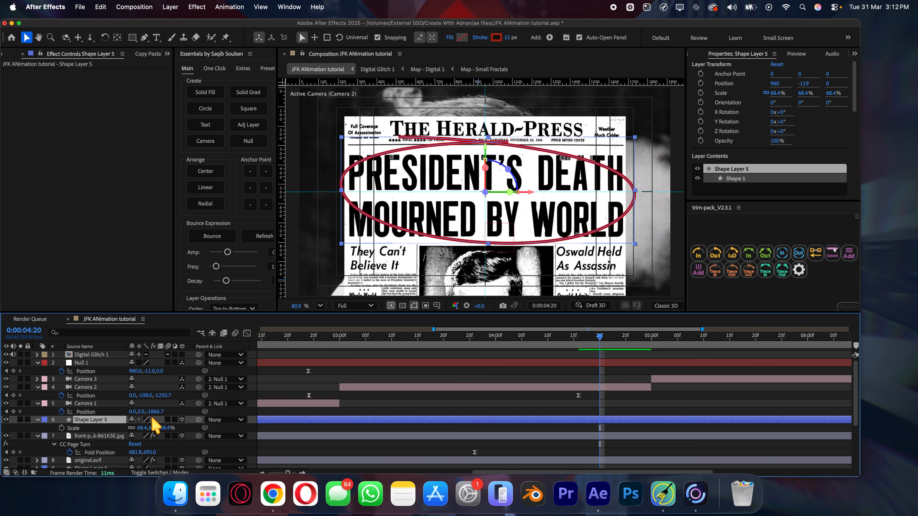
left_click(338, 337)
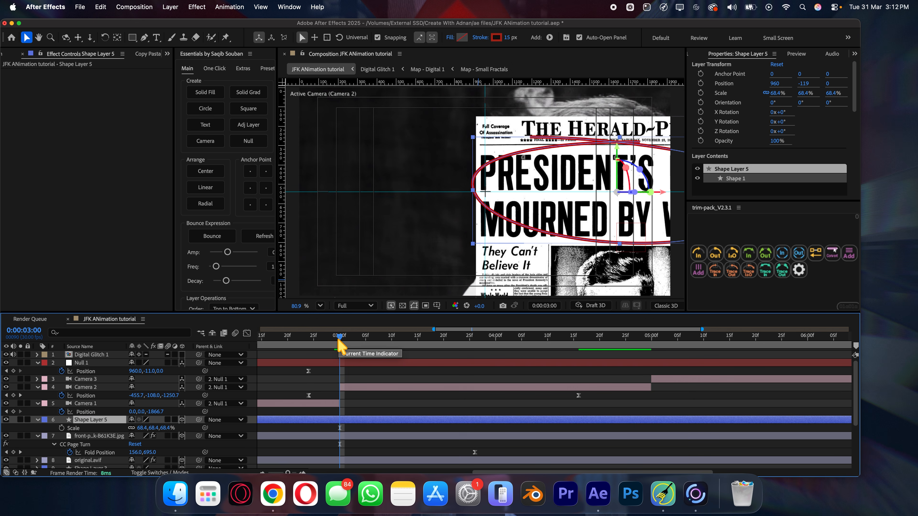
key("alt+bracketleft")
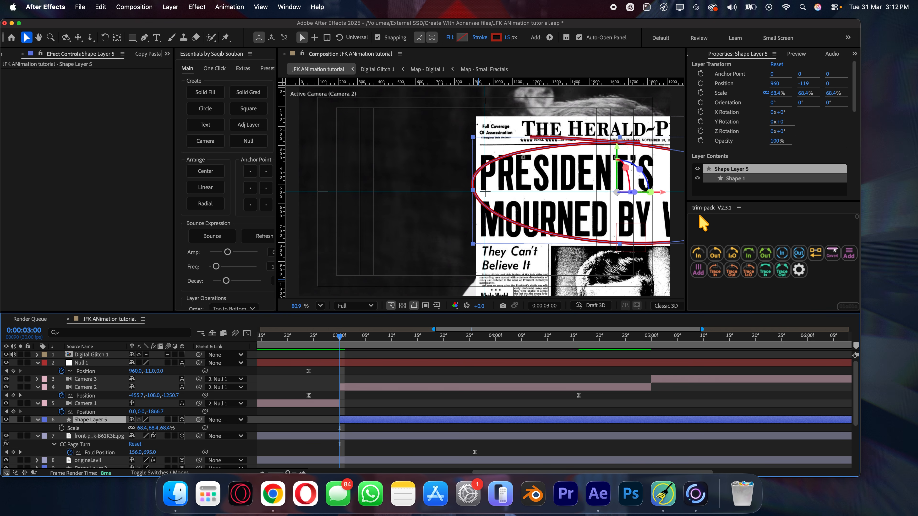
Apply the trim-pack In animation to the ellipse, move its last End keyframe to about 0:00:04:08 and reshape the speed curve.
left_click(697, 252)
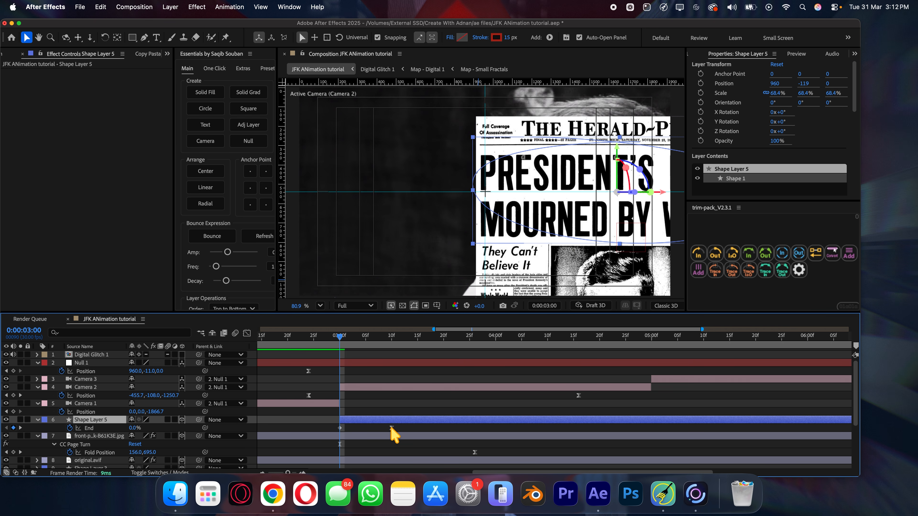
left_click_drag(391, 428, 316, 425)
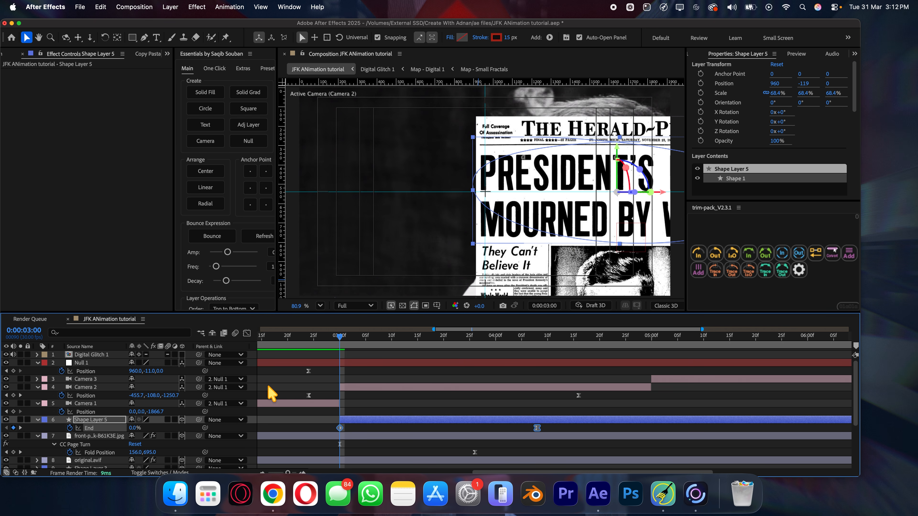
left_click(247, 333)
left_click_drag(504, 412, 481, 412)
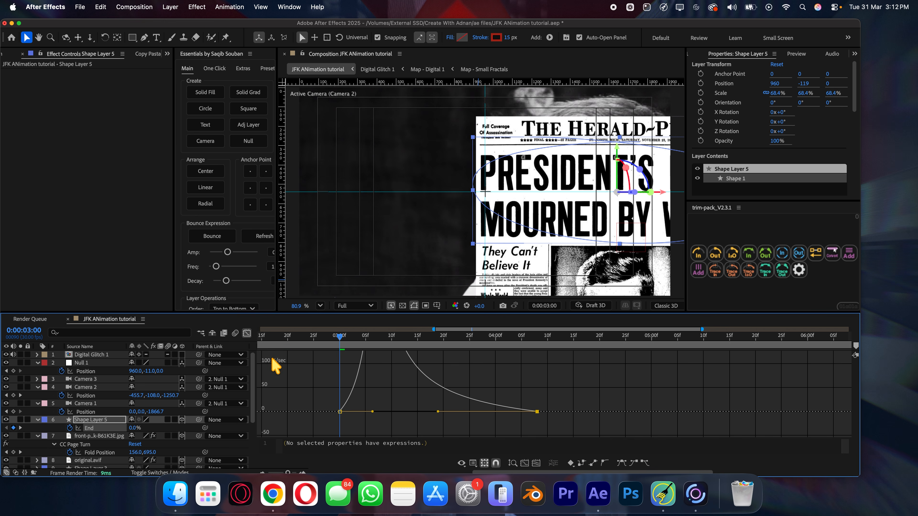
Move the ellipse's last End keyframe to about 0:00:05:15 and play back the slower circle drawing from about 0:00:02:26.
left_click(247, 333)
key("space")
left_click(553, 412)
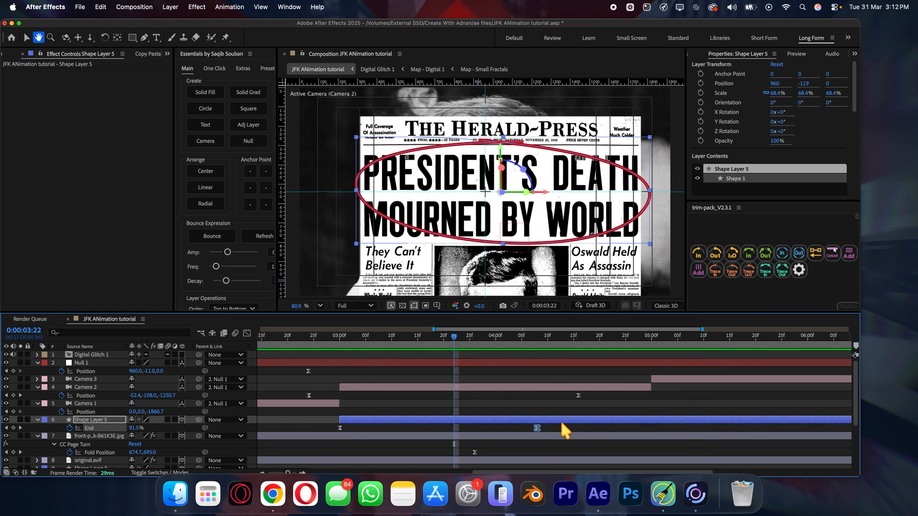
left_click_drag(538, 428, 729, 428)
left_click(318, 335)
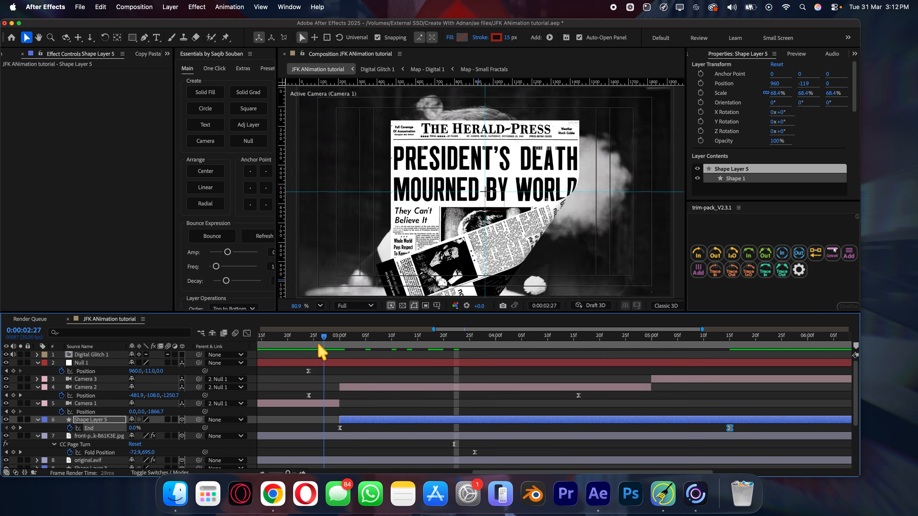
key("space")
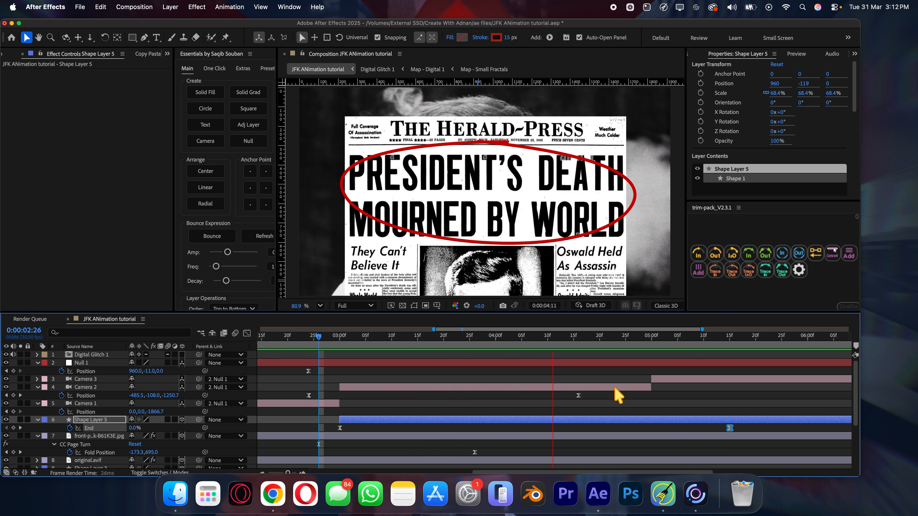
key("space")
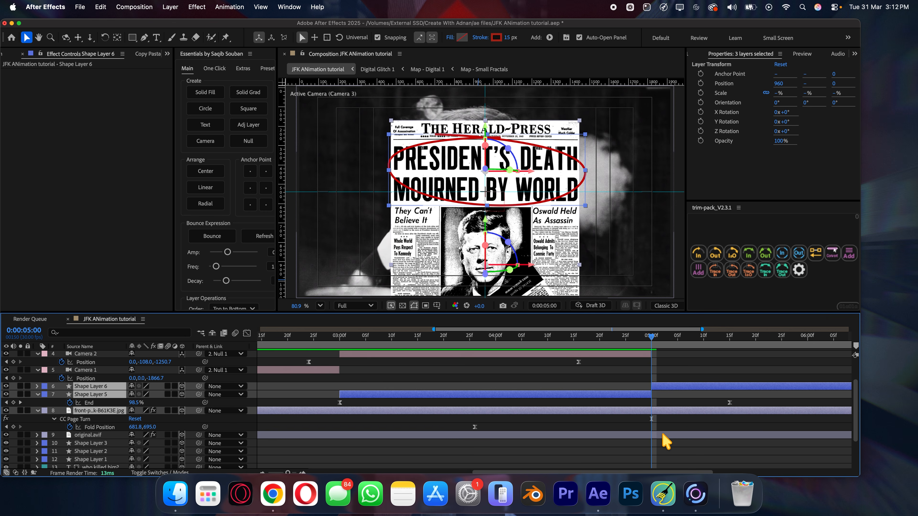
Cut the ellipse, newspaper and original.avif layers at 0:00:05:00 and delete the parts after the cut.
left_click(663, 435, "shift")
key("super+shift+d")
key("Delete")
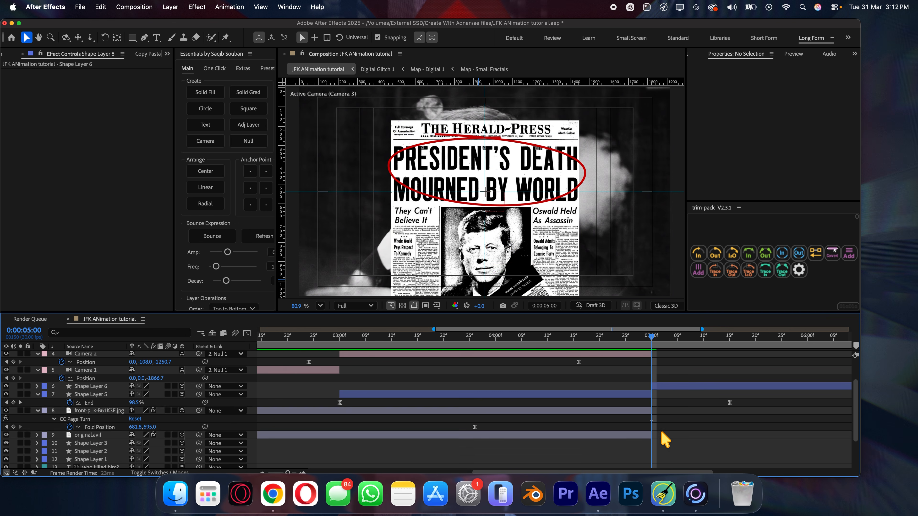
left_click(662, 394)
key("Delete")
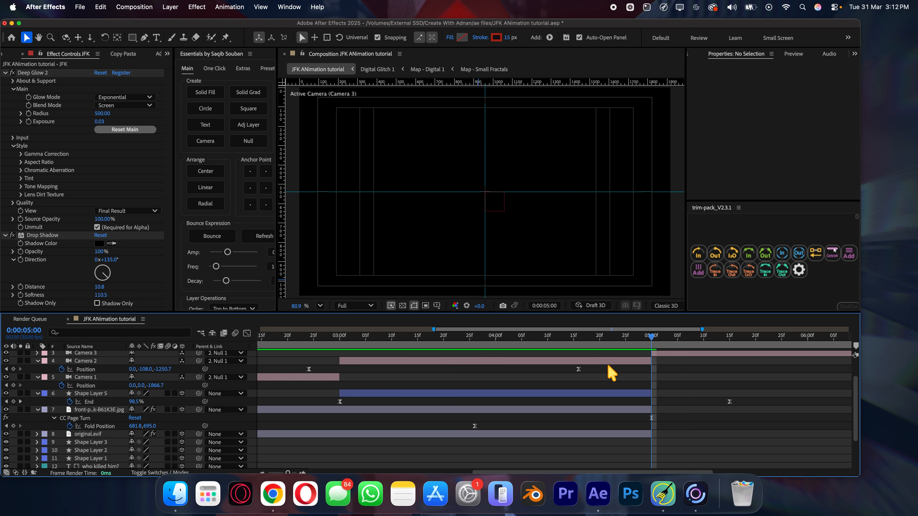
Find the Roughen Edges effect and apply it to the ellipse's shape layer at 0:00:04:17.
left_click_drag(653, 344, 584, 344)
left_click(601, 394)
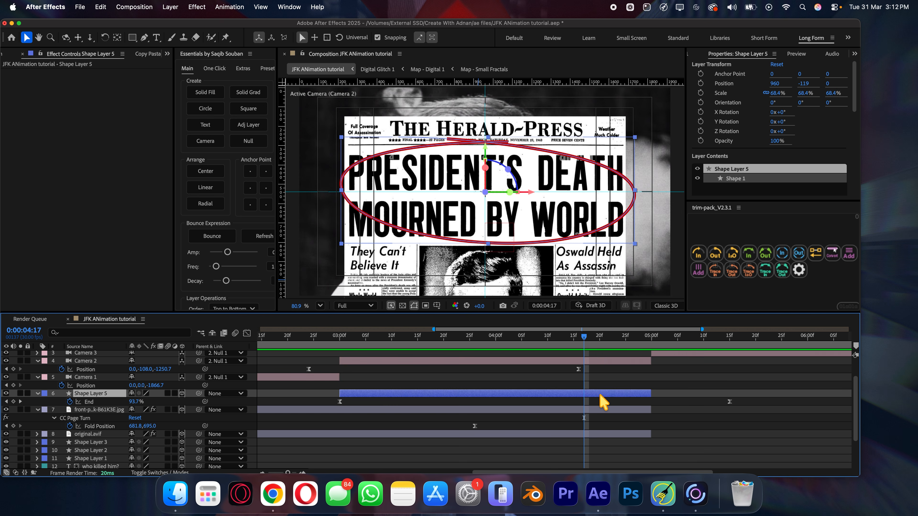
left_click(619, 381)
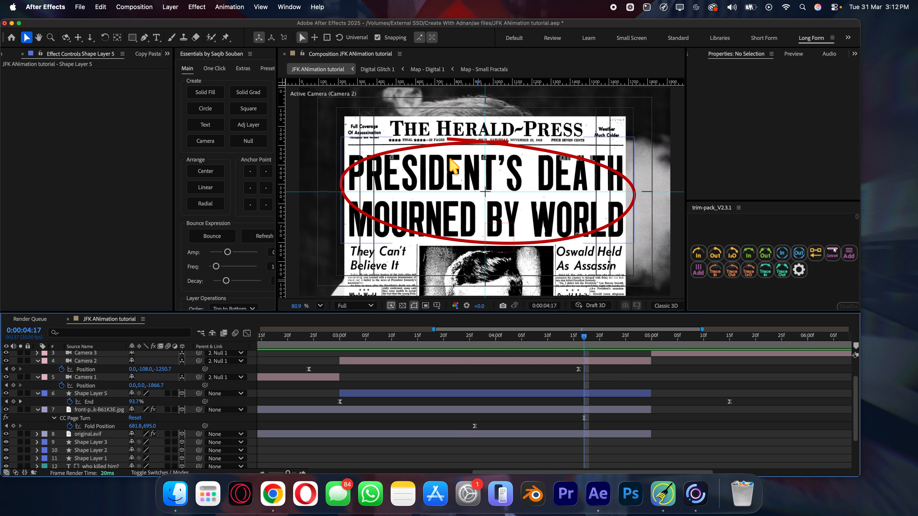
left_click(854, 54)
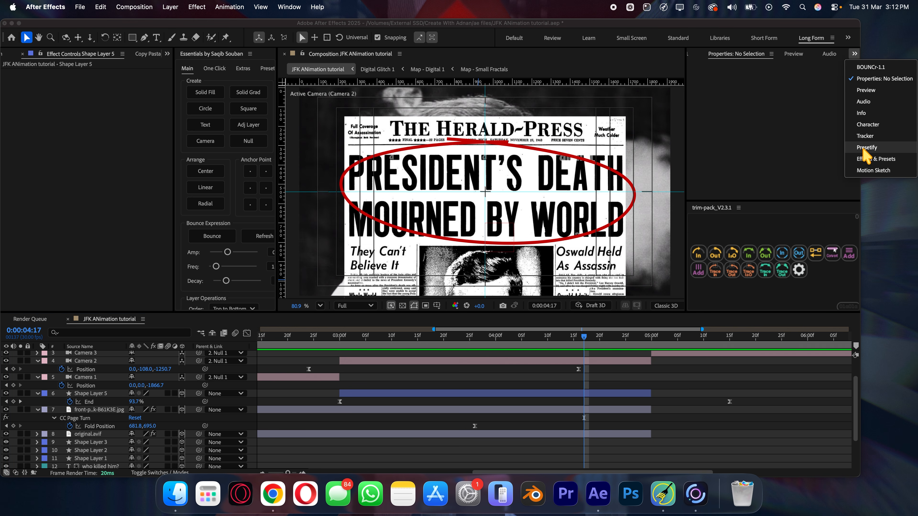
left_click(880, 168)
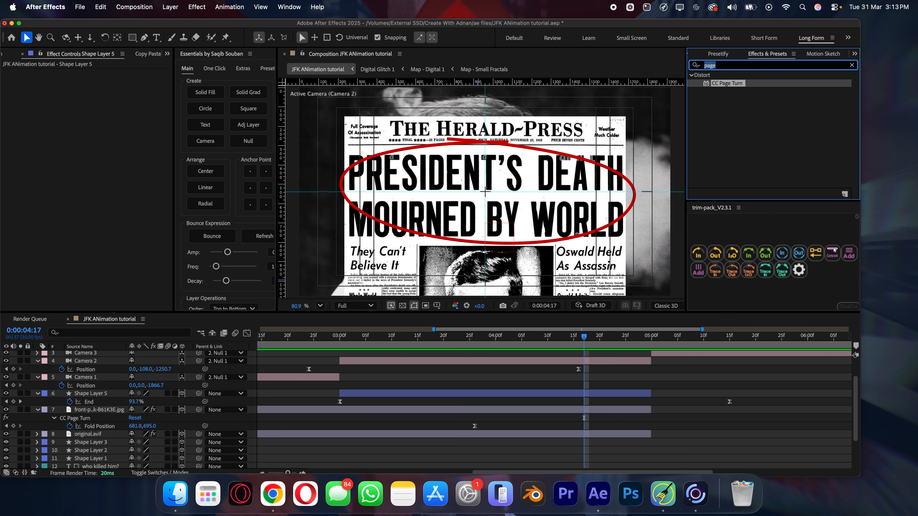
type("rough")
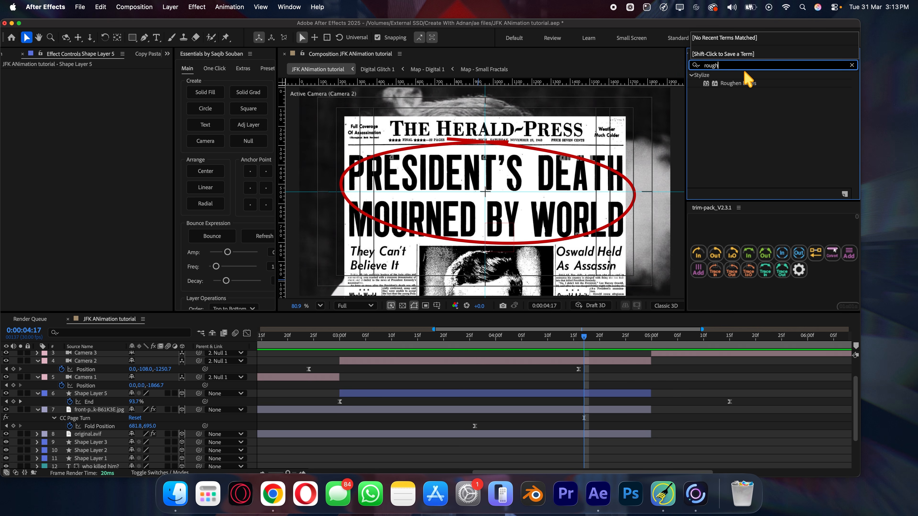
left_click_drag(738, 83, 606, 394)
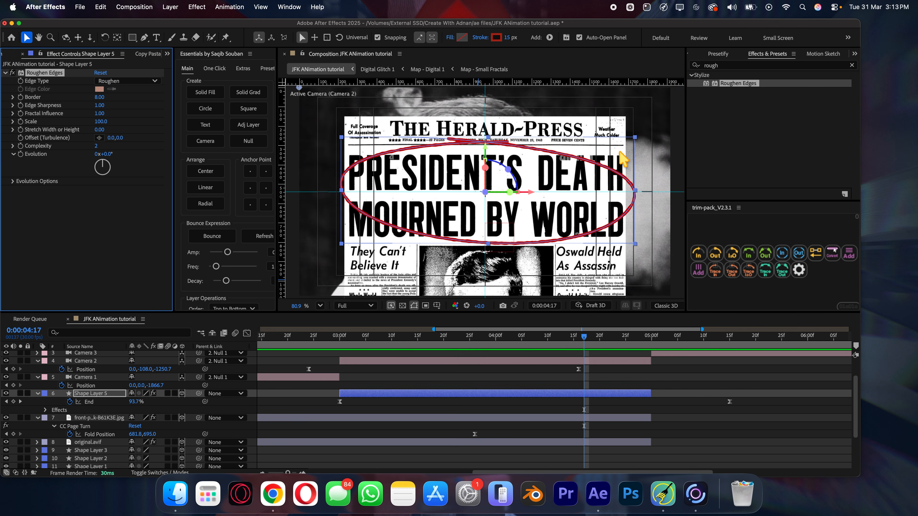
Try a Roughen Edges Border of 16.70 on the ellipse and test other Fractal Influence, Scale and Stretch values.
scroll(586, 168, "up", 4)
scroll(585, 168, "up", 3)
left_click(669, 386)
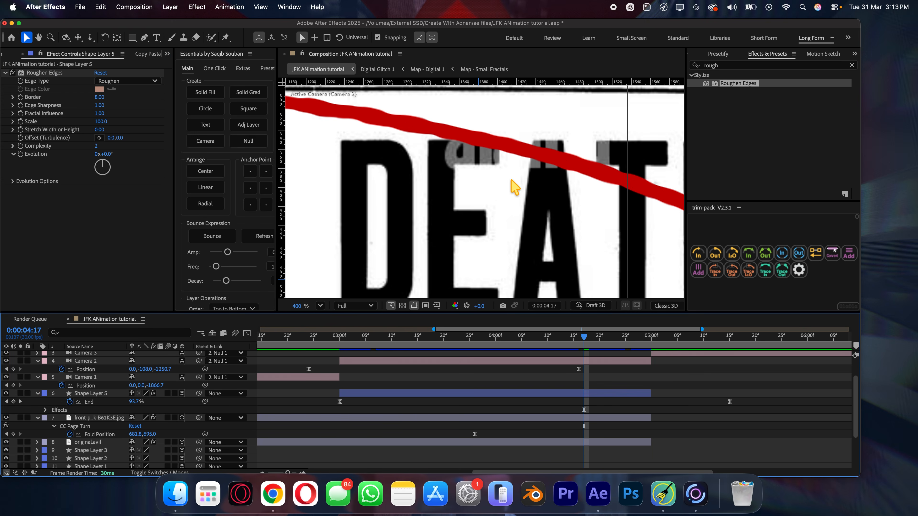
mouse_move(99, 99)
left_mouse_down()
mouse_move(65, 103)
mouse_move(255, 110)
mouse_move(164, 125)
mouse_move(170, 131)
left_mouse_up()
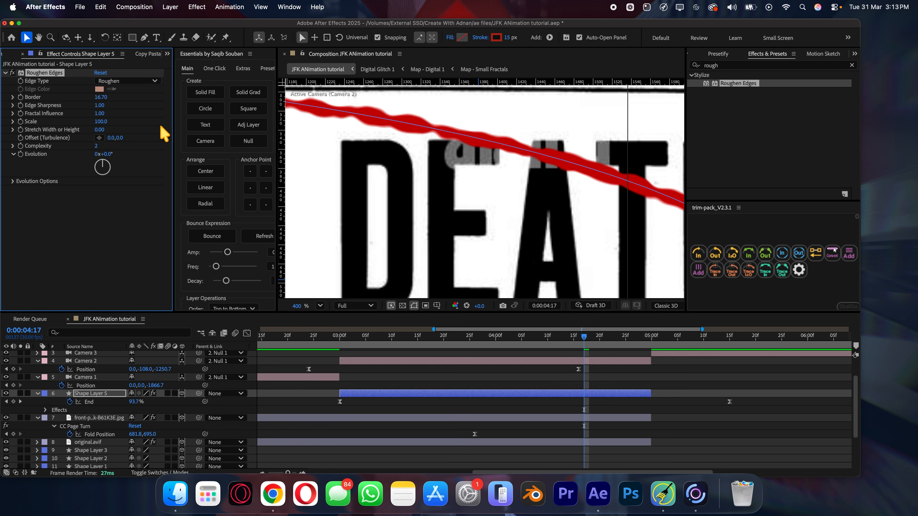
left_click_drag(102, 114, 166, 113)
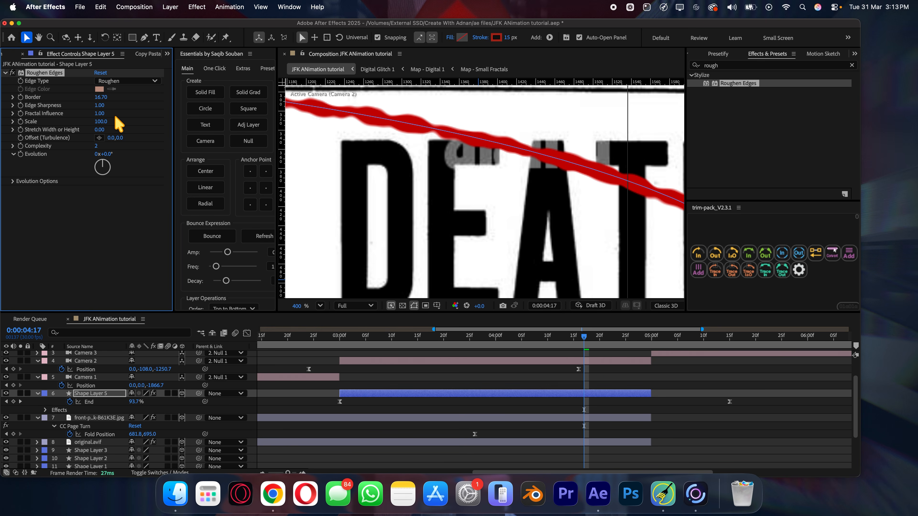
mouse_move(102, 122)
left_mouse_down()
mouse_move(260, 125)
mouse_move(252, 125)
left_mouse_up()
key("super+z")
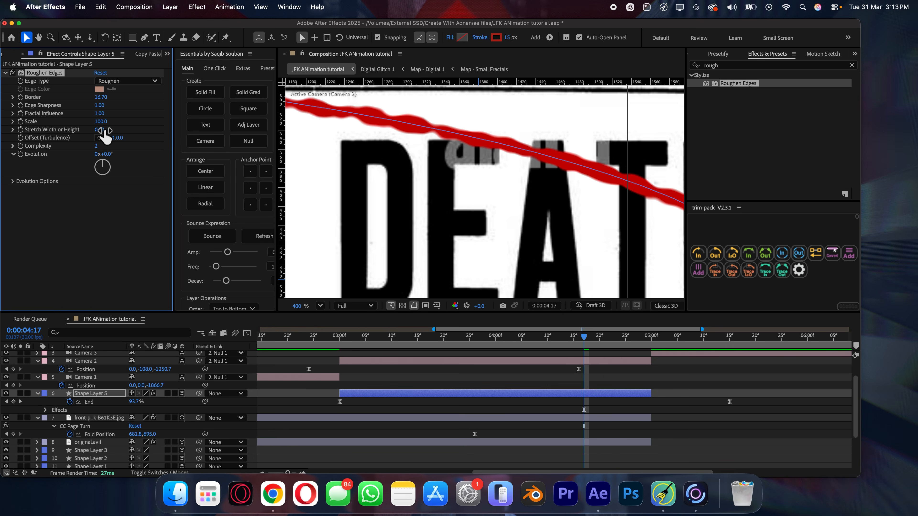
left_click_drag(105, 131, 186, 135)
key("super+z")
left_click(319, 306)
left_click(336, 125)
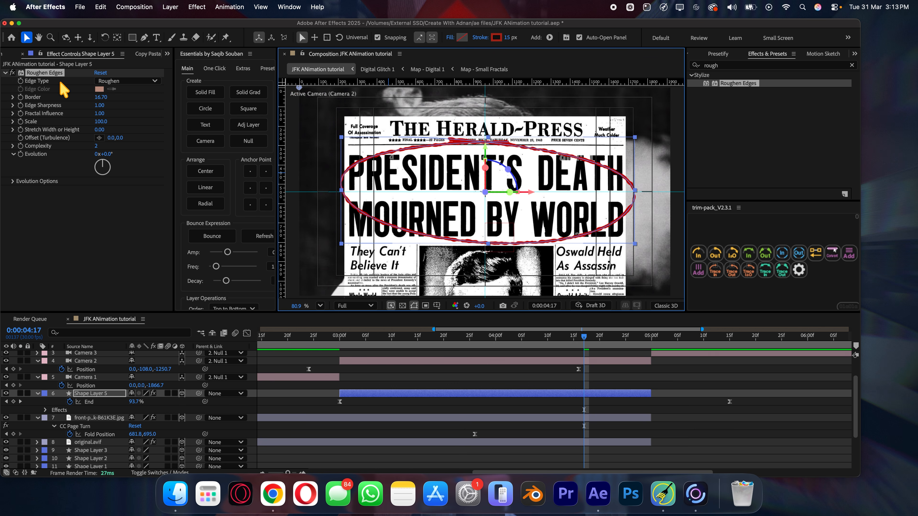
Set the Roughen Edges Border of the ellipse to 3.00 and save the project.
left_click(100, 97)
key("Return")
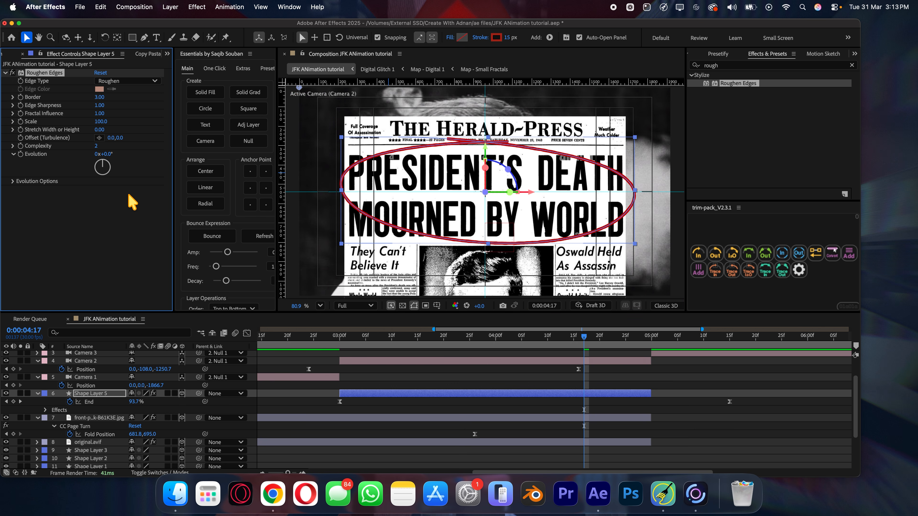
left_click(617, 383)
key("super+s")
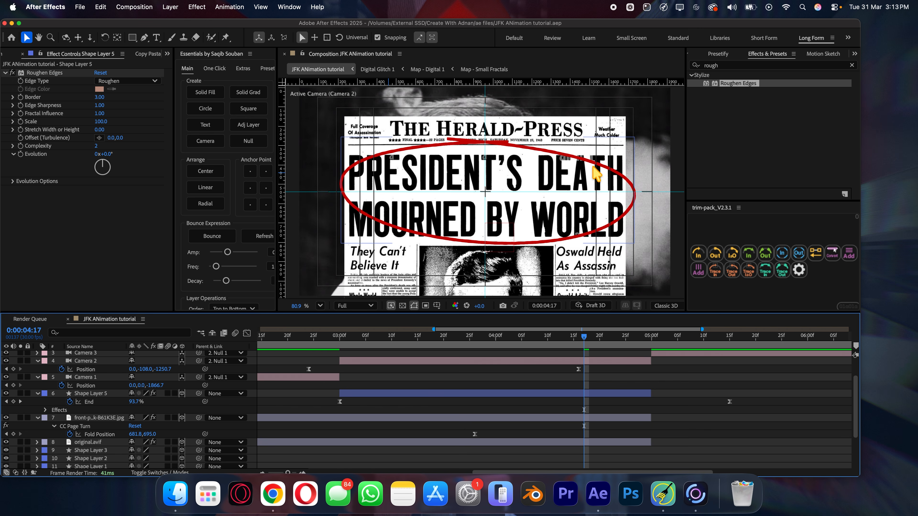
Inspect the roughened circle and play the animation from 0:00:01:14 through the newspaper shot.
key("space")
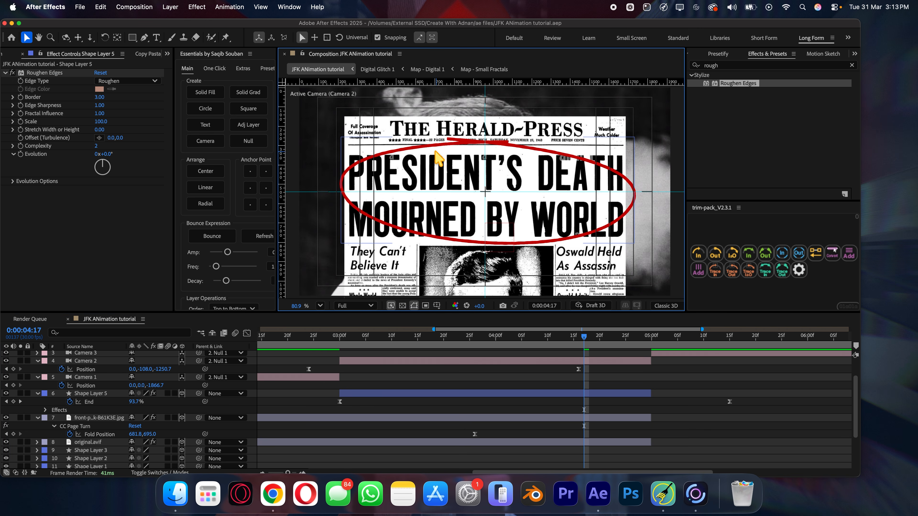
scroll(435, 151, "up", 3)
scroll(470, 275, "down", 3)
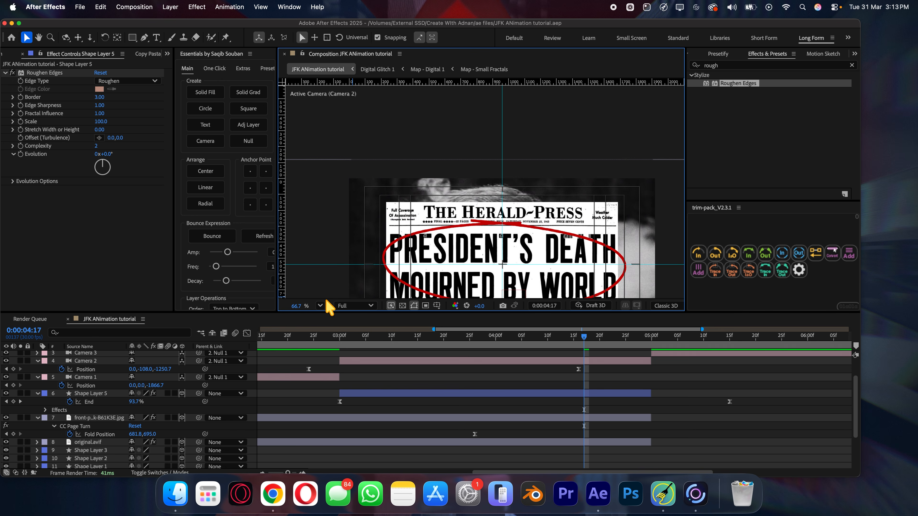
left_click(320, 305)
left_click(336, 117)
scroll(415, 360, "down", 5)
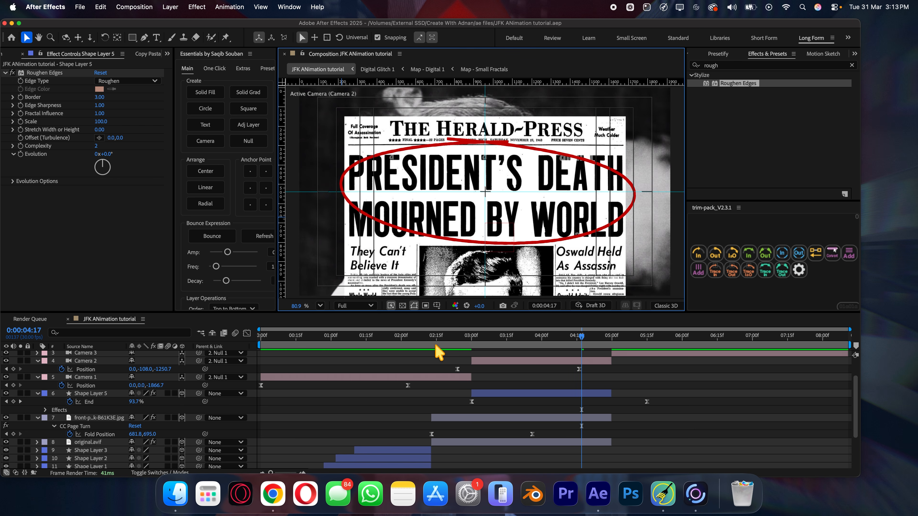
left_click_drag(450, 338, 364, 342)
key("space")
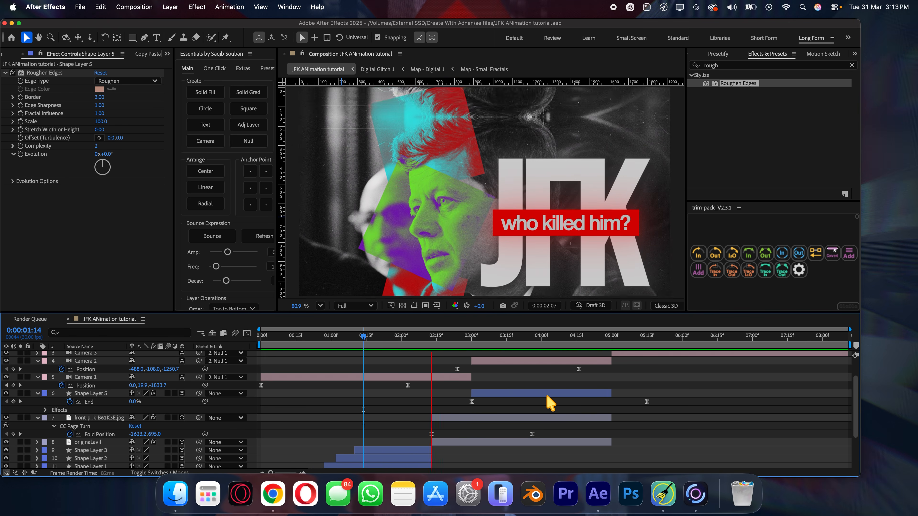
key("space")
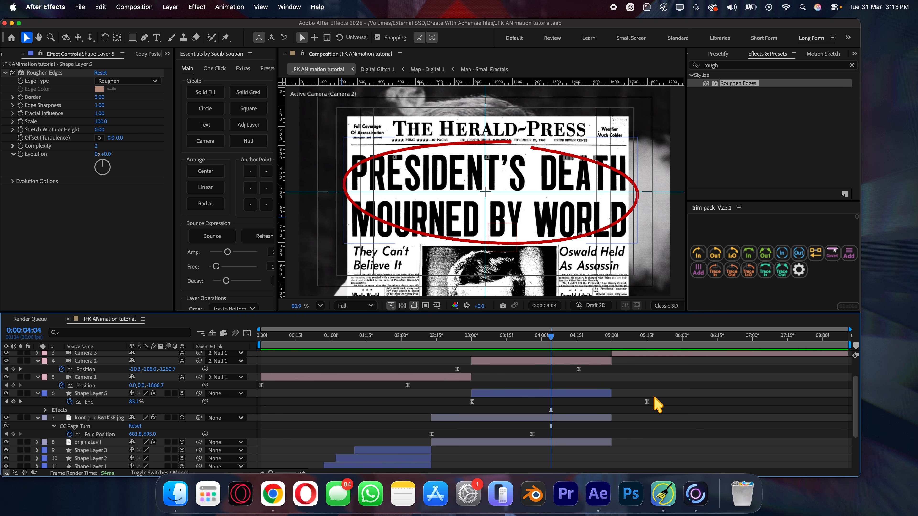
Collapse the properties of the ellipse, newspaper and original.avif layers.
left_click(571, 395)
left_click(563, 444, "shift")
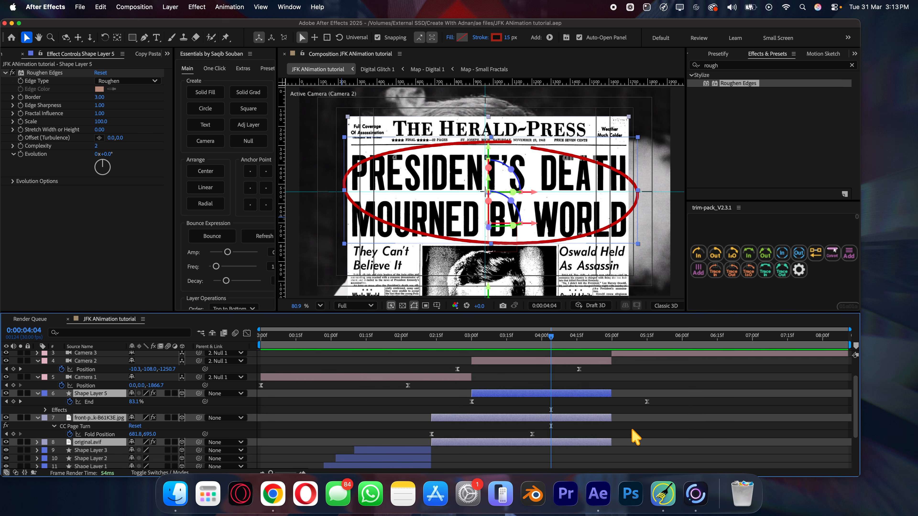
key("u")
left_click(646, 426)
Create a red 1920 x 1080 px solid, place it directly above the ellipse layer and start it at 0:00:03:00.
right_click(249, 383)
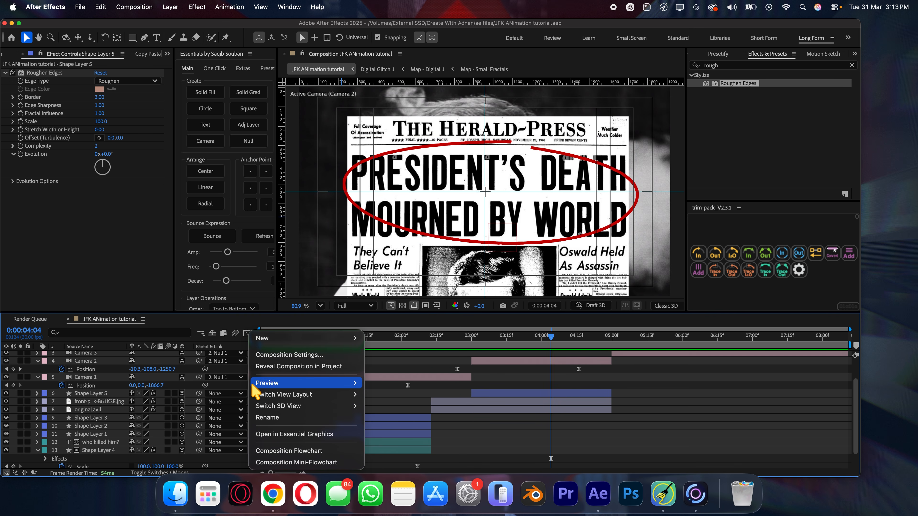
mouse_move(280, 340)
left_click(412, 369)
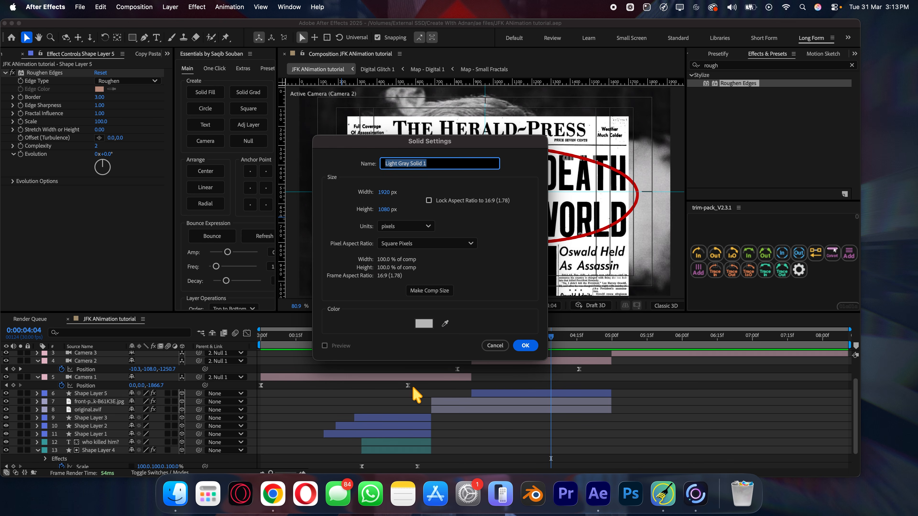
left_click(423, 323)
left_click(439, 206)
left_click(525, 198)
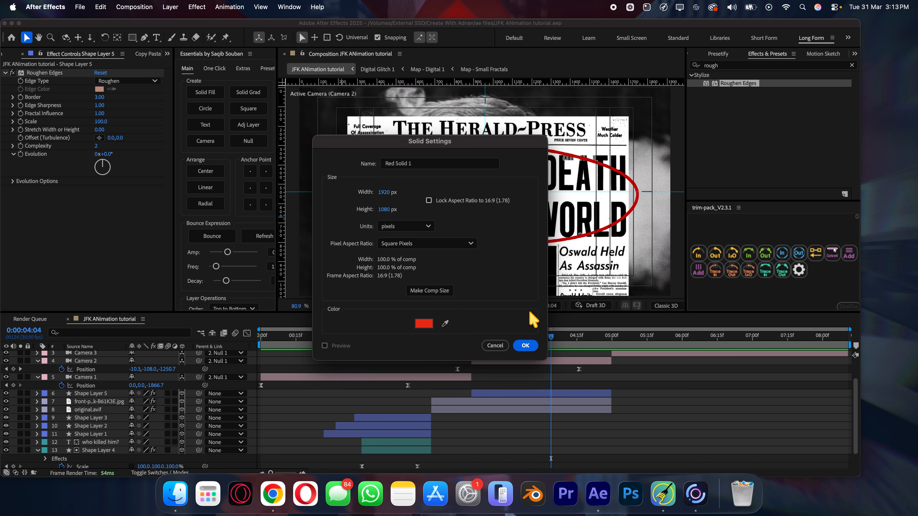
left_click(525, 346)
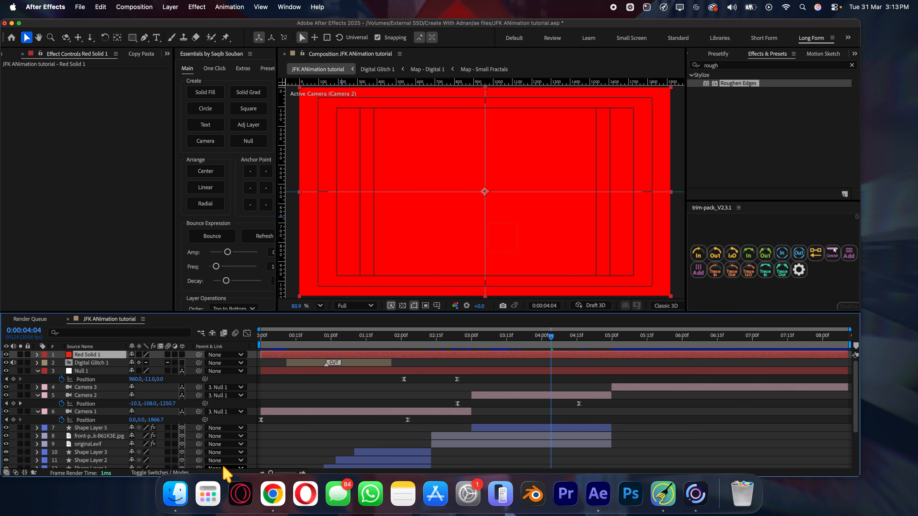
left_click_drag(104, 357, 127, 424)
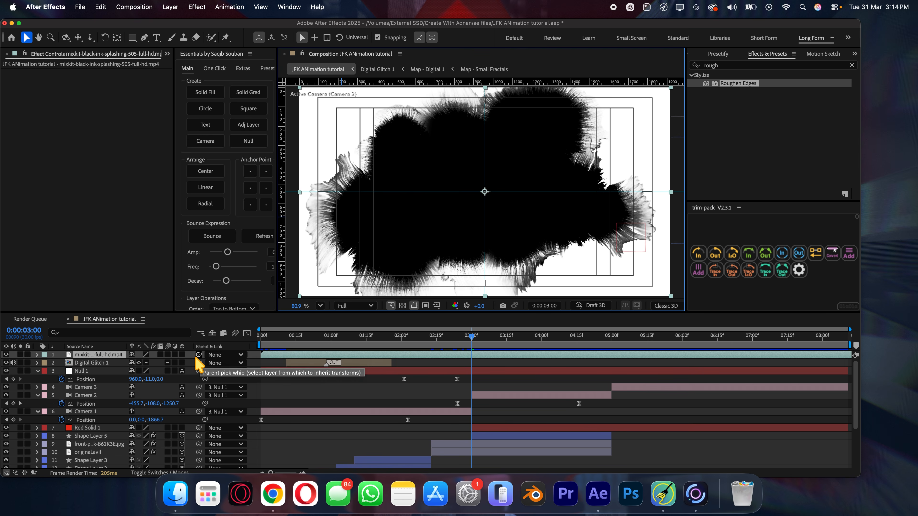
Make the black ink-splashing footage layer 3D and centre it over the frame at a scale of 78.3%.
left_click(182, 354)
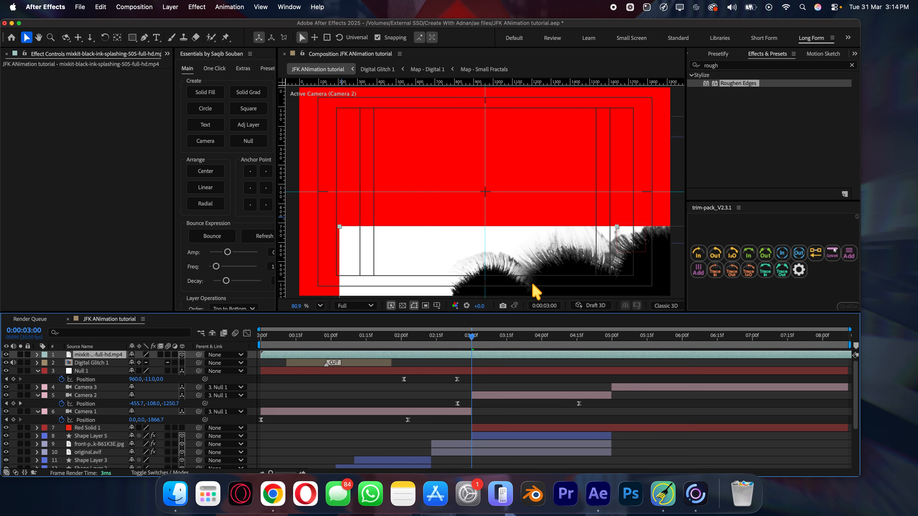
left_click_drag(570, 266, 450, 118)
mouse_move(550, 263)
left_mouse_down()
mouse_move(529, 219)
mouse_move(537, 219)
left_mouse_up()
scroll(537, 219, "down", 1)
key("s")
Place the ink footage between Camera 1 and the red solid, shift it later and trim its start to 0:00:03:00.
mouse_move(170, 366)
left_mouse_down()
mouse_move(119, 361)
mouse_move(134, 447)
mouse_move(133, 432)
left_mouse_up()
left_click_drag(323, 419, 520, 436)
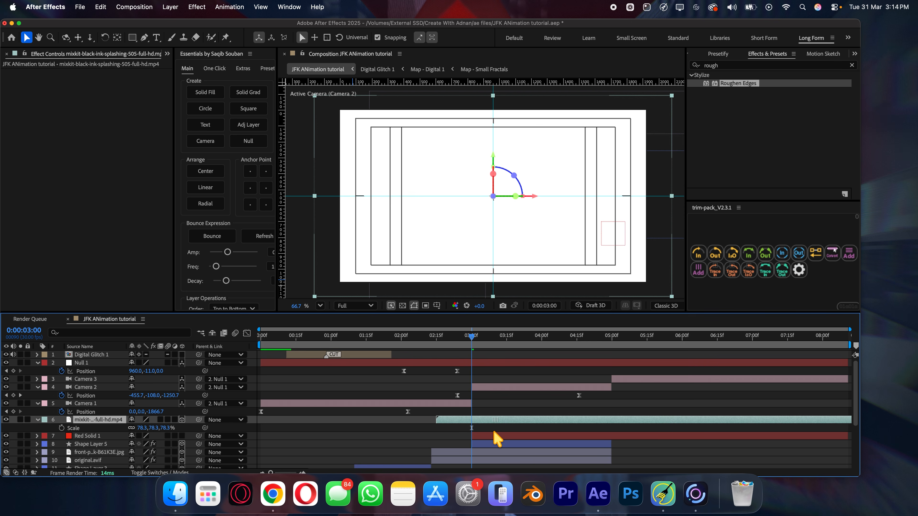
key("s")
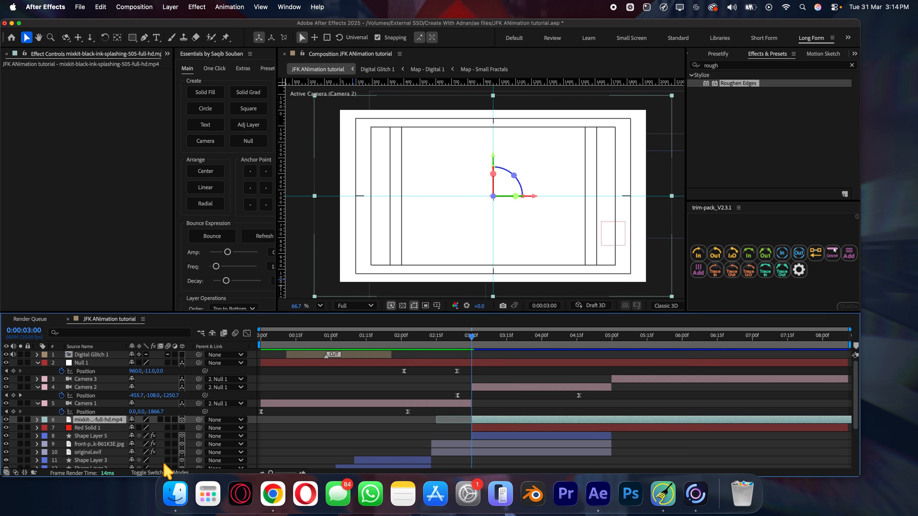
Set the ink-splashing footage as the red solid's track matte, using an inverted luma matte.
left_click(517, 340)
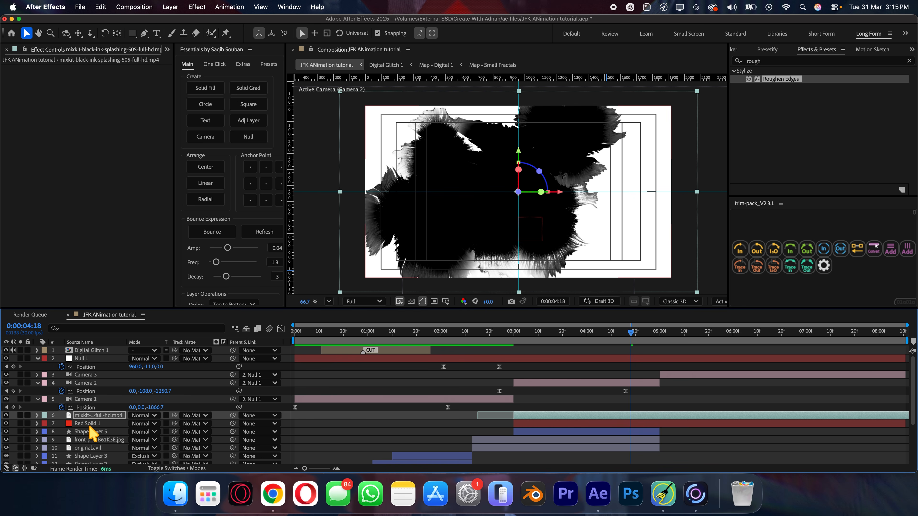
left_click(87, 424)
left_click(191, 424)
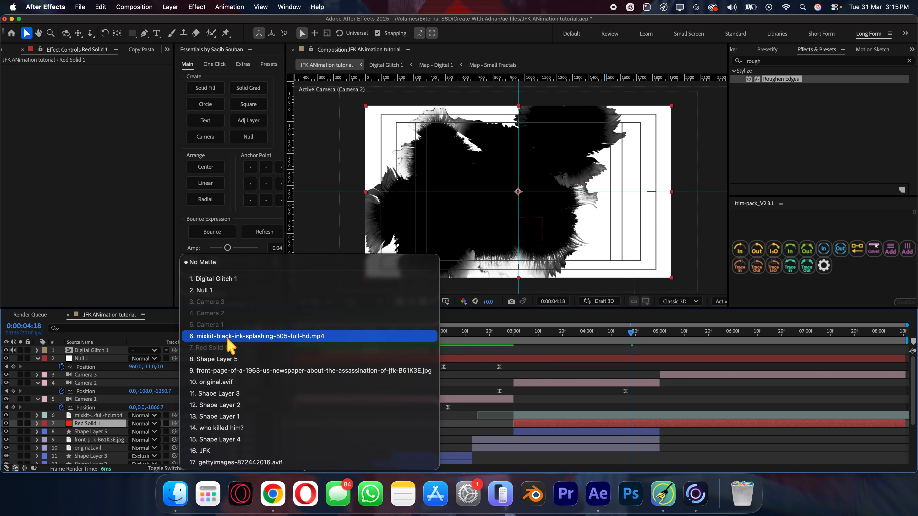
left_click(211, 336)
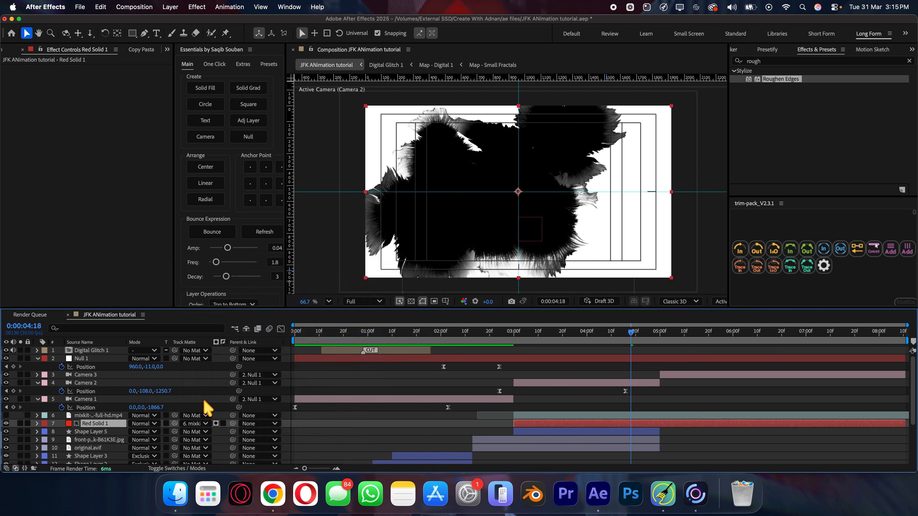
left_click(222, 424)
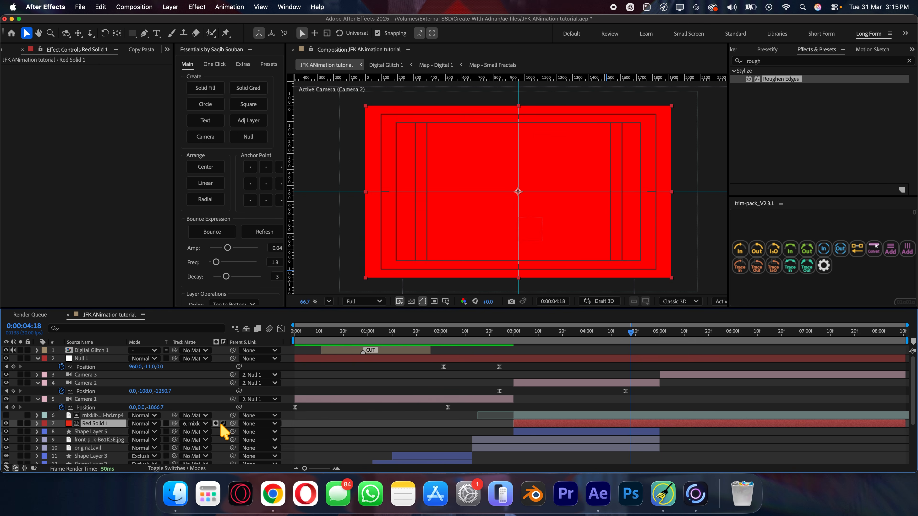
left_click(216, 424)
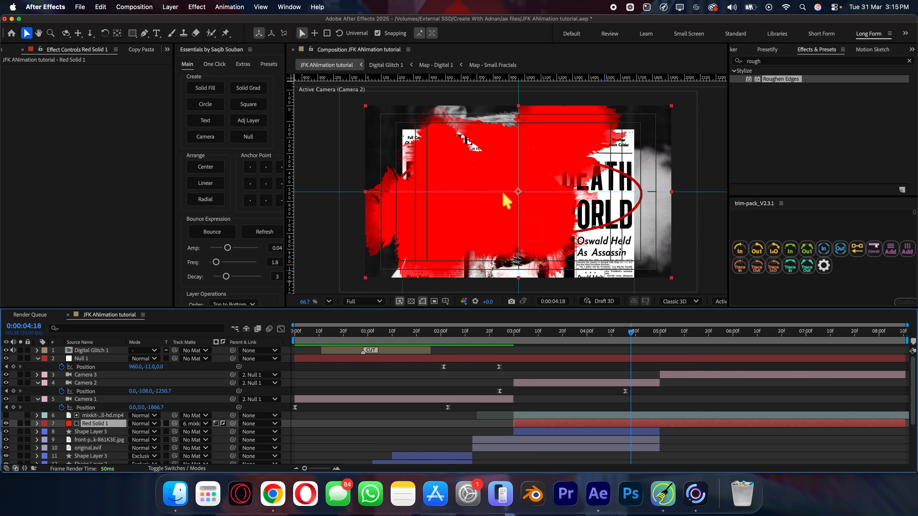
Try the Overlay blending mode on the red solid, then set it to Screen and preview the ink splash.
left_click(147, 424)
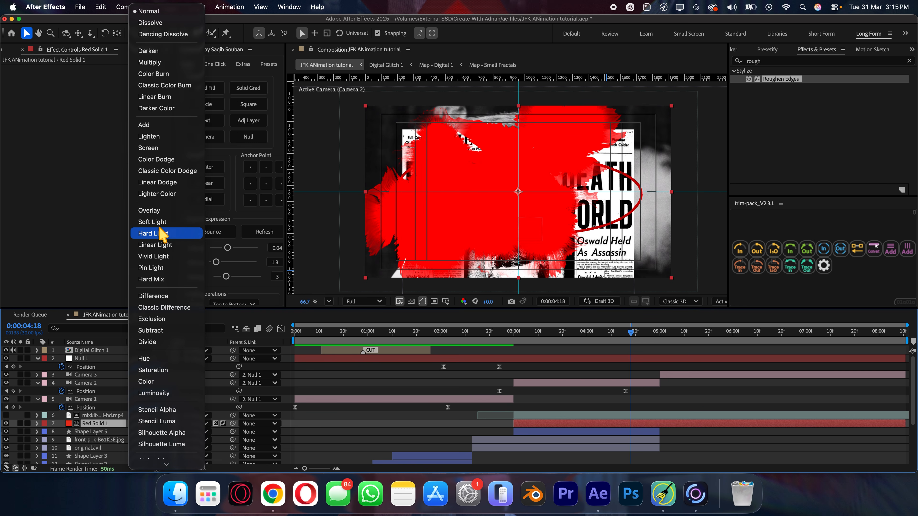
left_click(166, 211)
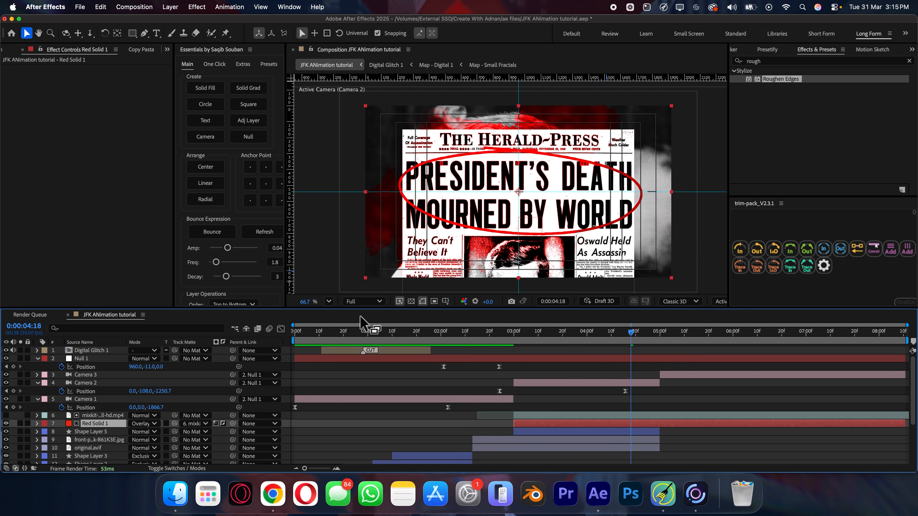
left_click(146, 424)
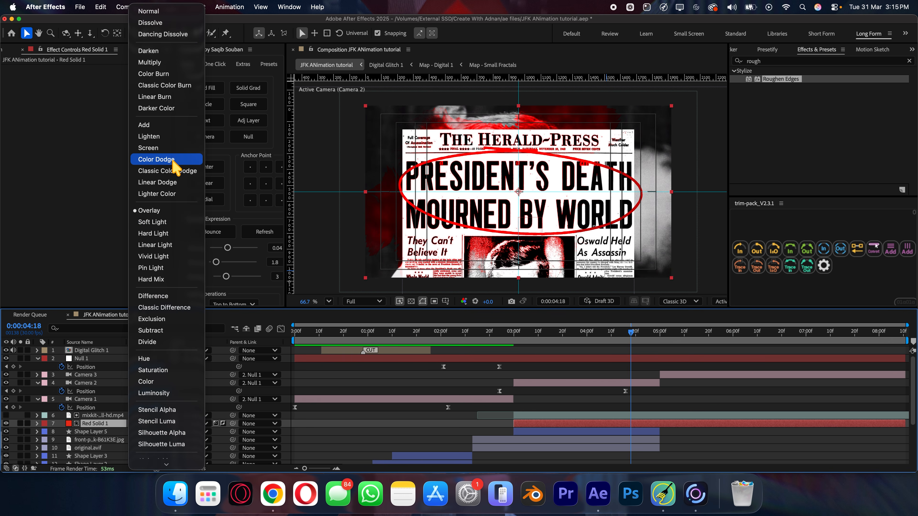
left_click(176, 149)
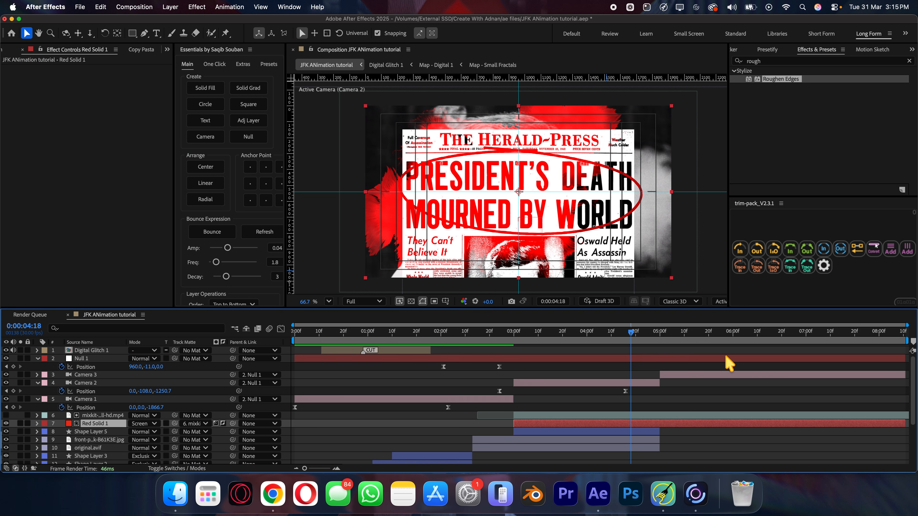
left_click_drag(630, 332, 483, 332)
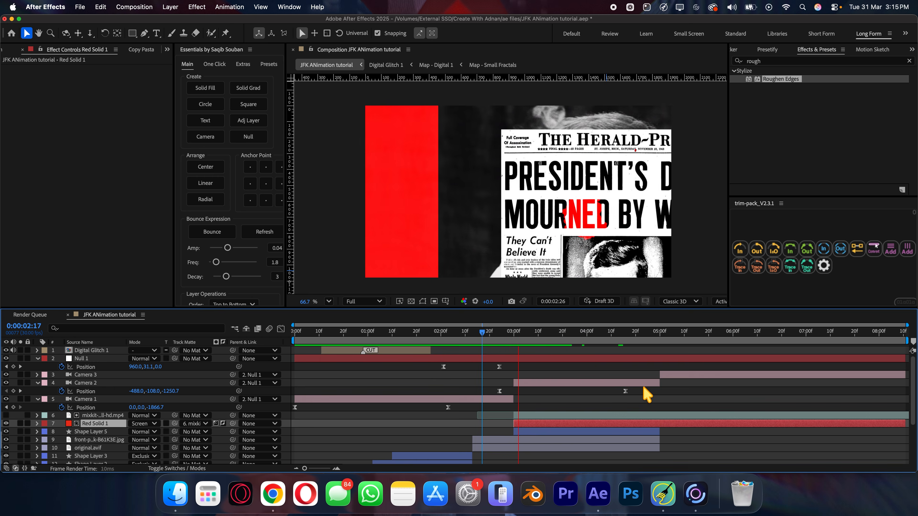
key("space")
key("space")
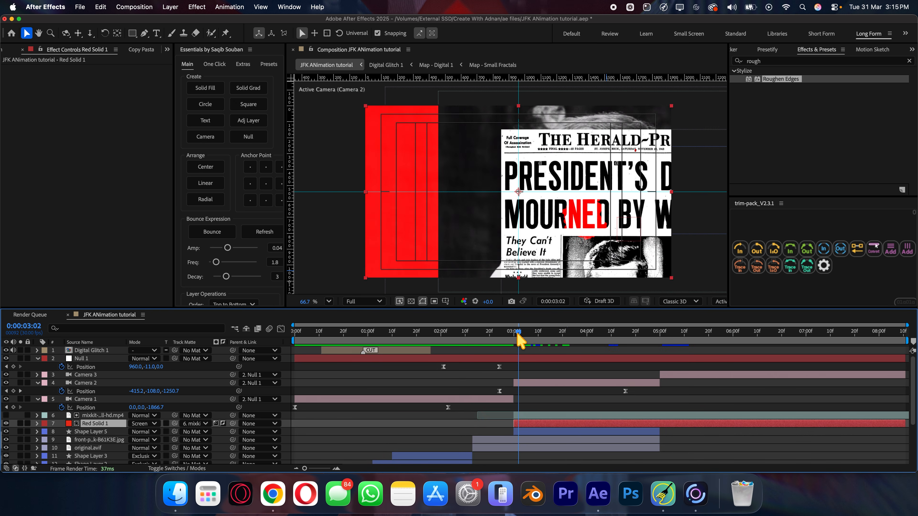
Set the ink footage's scale to 115.7% at 0:00:03:00 and preview the splash over the newspaper.
left_click_drag(518, 335, 514, 335)
left_click(525, 416)
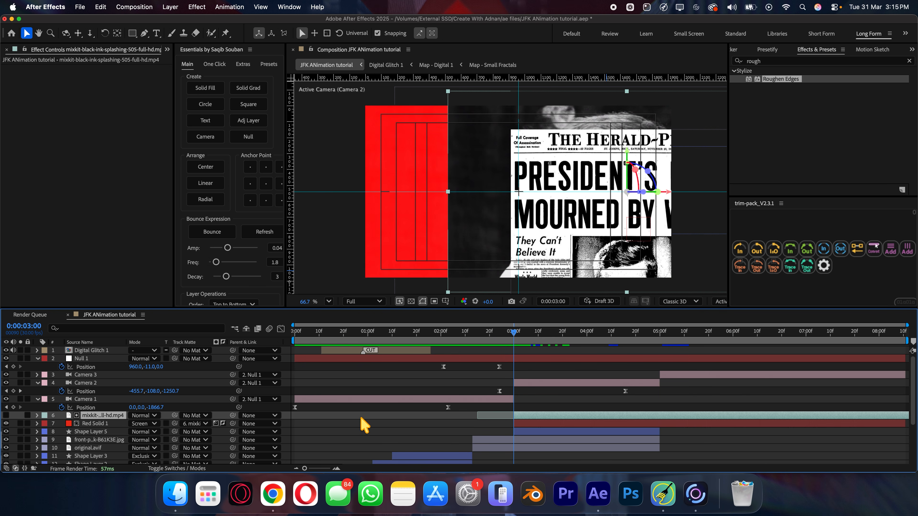
key("s")
left_click_drag(162, 424, 332, 420)
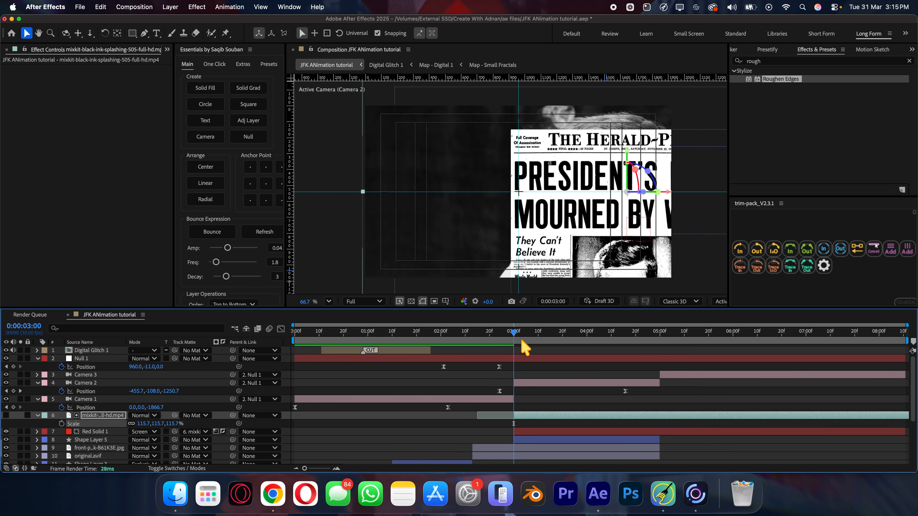
left_click_drag(522, 344, 502, 356)
key("space")
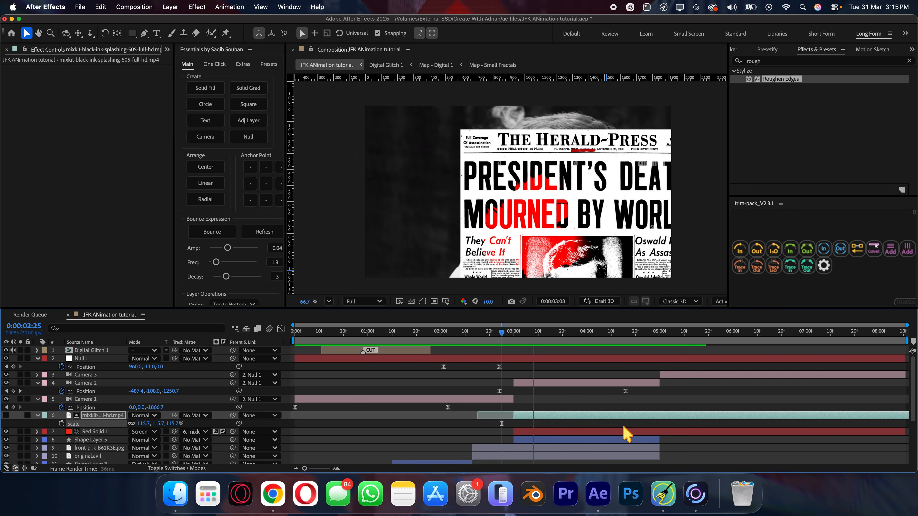
key("space")
scroll(625, 395, "up", 2)
Add a Position keyframe to Null 1 at 0:00:04:10.
left_click(595, 335)
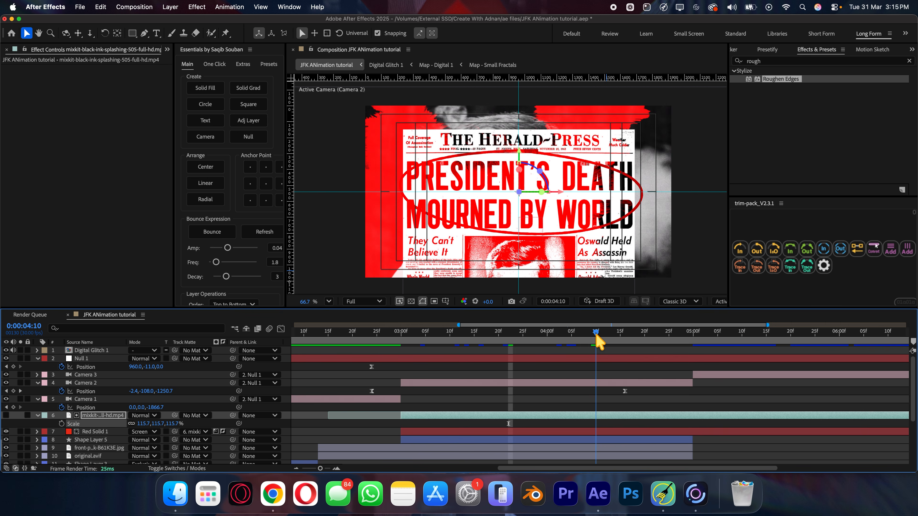
left_click(625, 360)
left_click(14, 367)
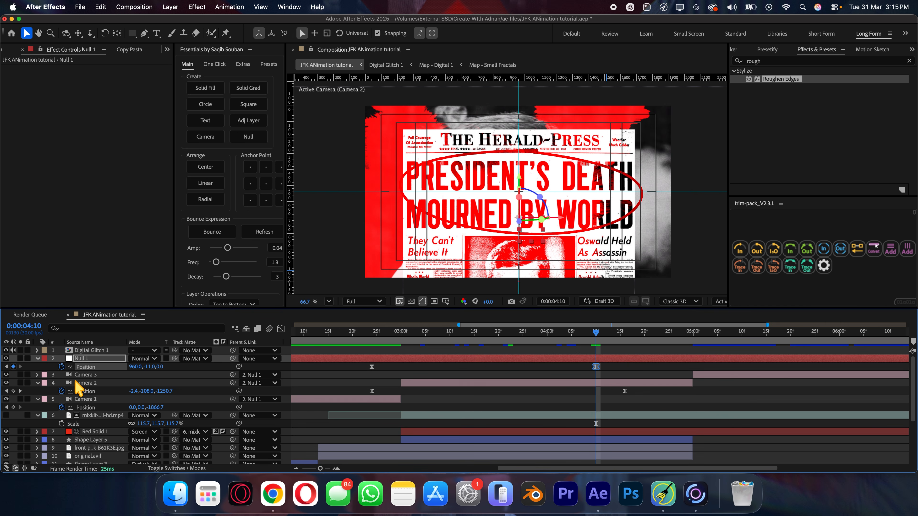
Split the ink footage and red solid at 0:00:05:00 and delete the parts after that time.
left_click(591, 422)
key("s")
left_click(693, 336)
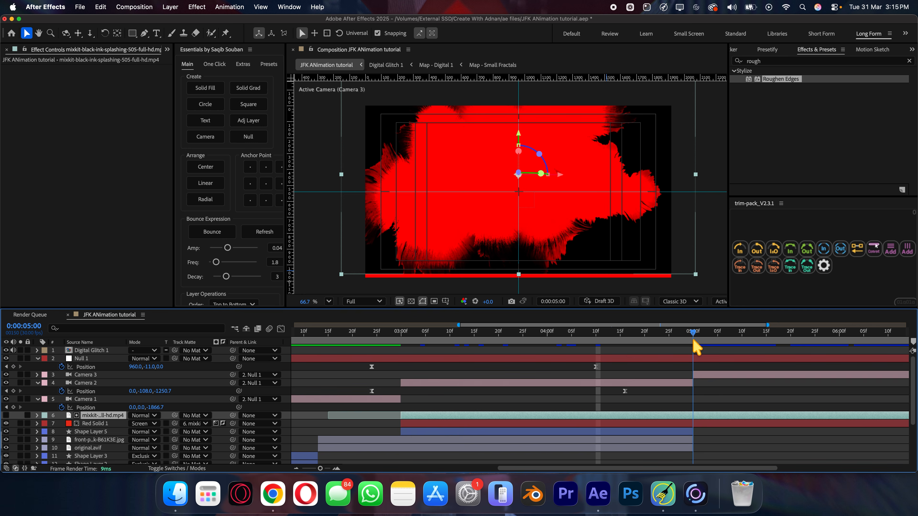
left_click(696, 425, "shift")
key("super+shift+d")
key("Delete")
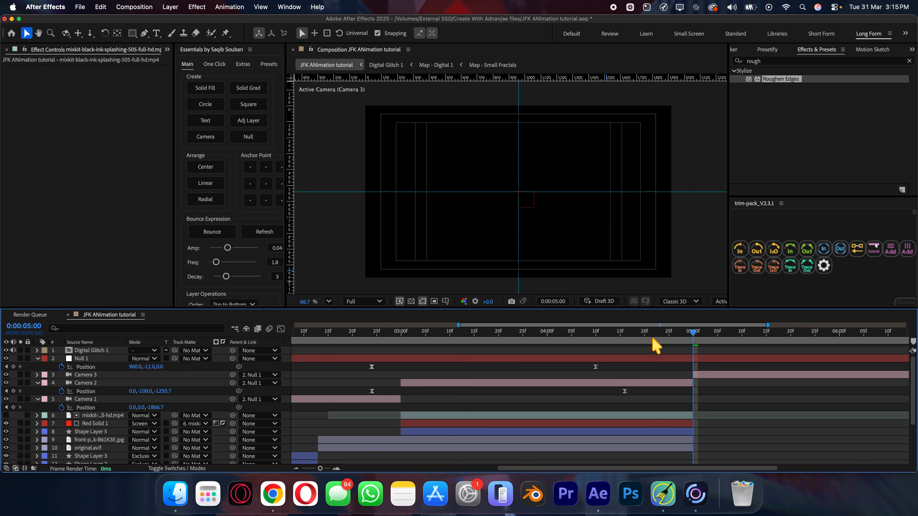
Keyframe Null 1's Position at 960, 621, 0 at 0:00:04:28 and check its speed graph.
left_click(681, 329)
left_click_drag(148, 366, 446, 389)
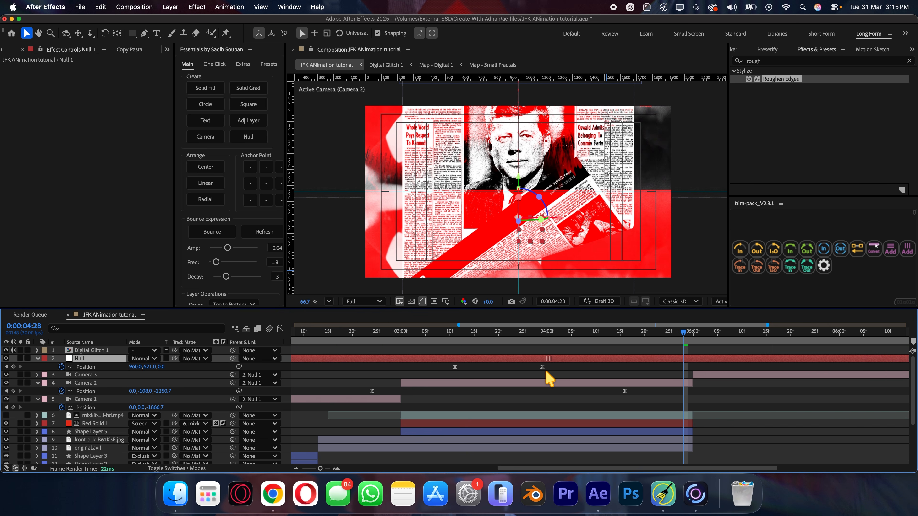
left_click_drag(707, 362, 569, 383)
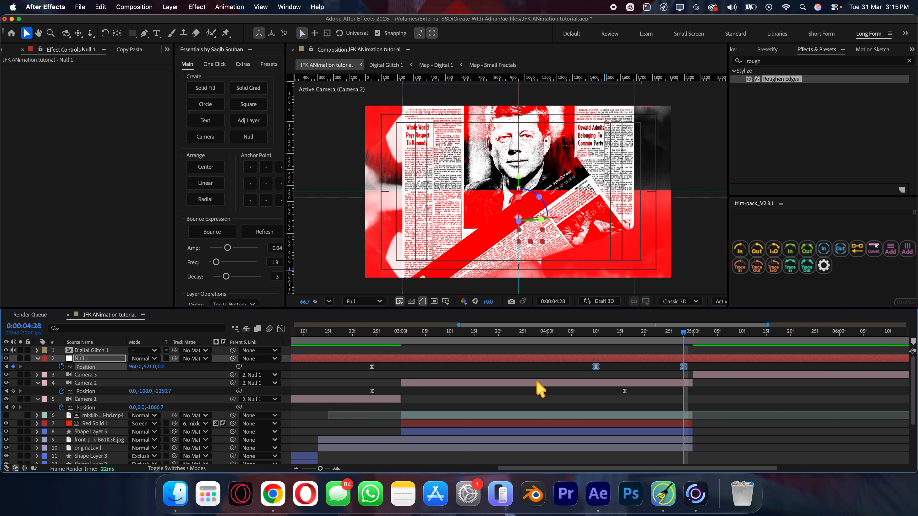
left_click(281, 329)
left_click(637, 338)
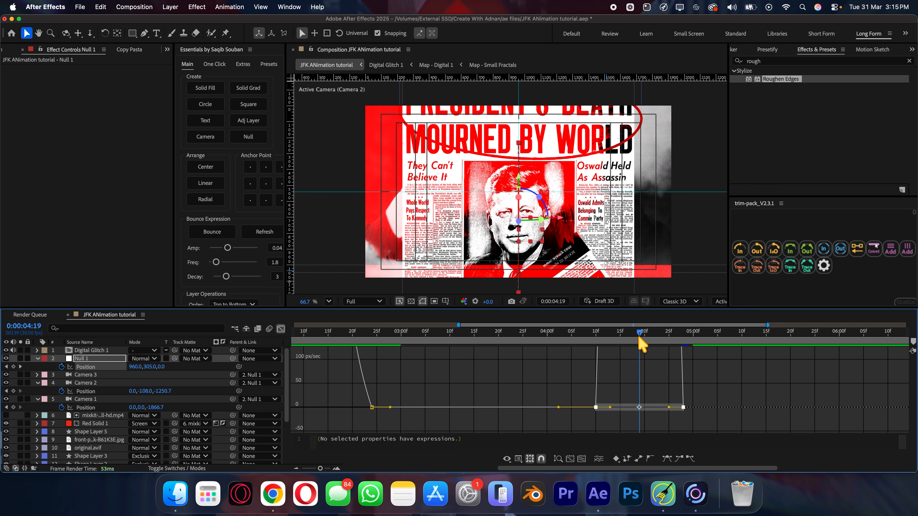
left_click(281, 329)
Move Null 1's last Position keyframe to 0:00:05:20, centring the speed peak on 0:00:05:00, and save the project.
scroll(371, 363, "right", 5)
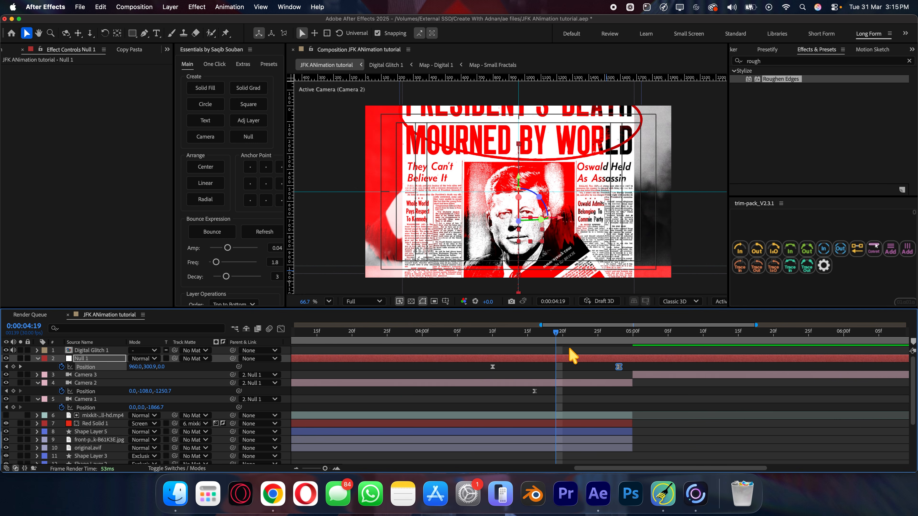
left_click(631, 336)
left_click_drag(619, 366, 466, 373)
left_click(281, 329)
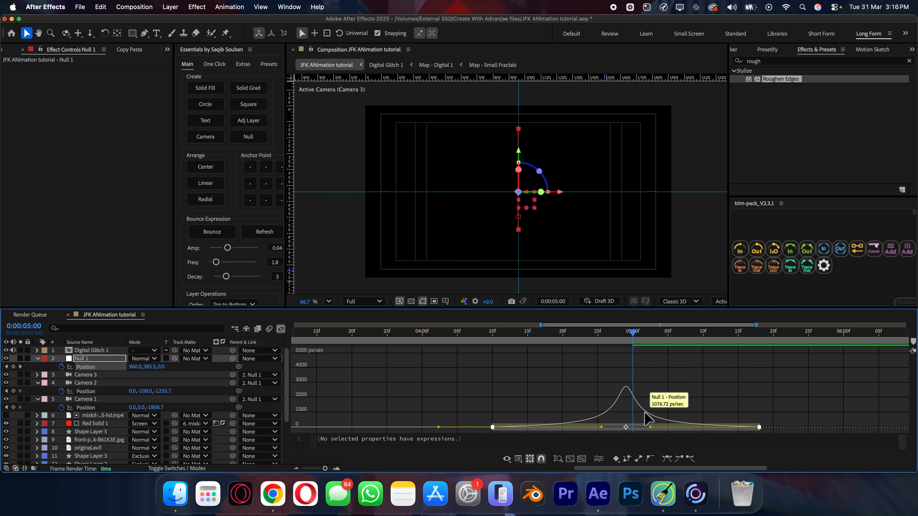
left_click_drag(755, 427, 773, 427)
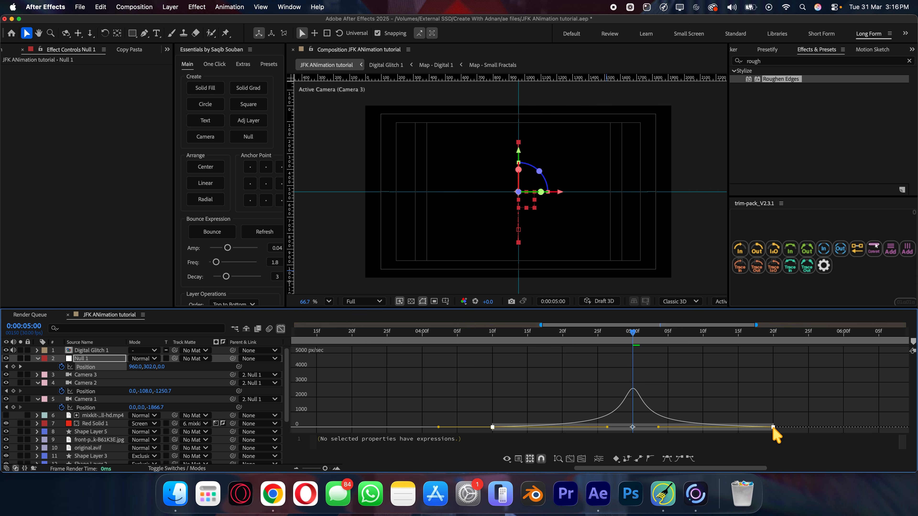
left_click(281, 328)
key("semicolon")
key("super+s")
Preview the animation from 0:00:02:06 through the newspaper shot.
left_click_drag(651, 335, 455, 340)
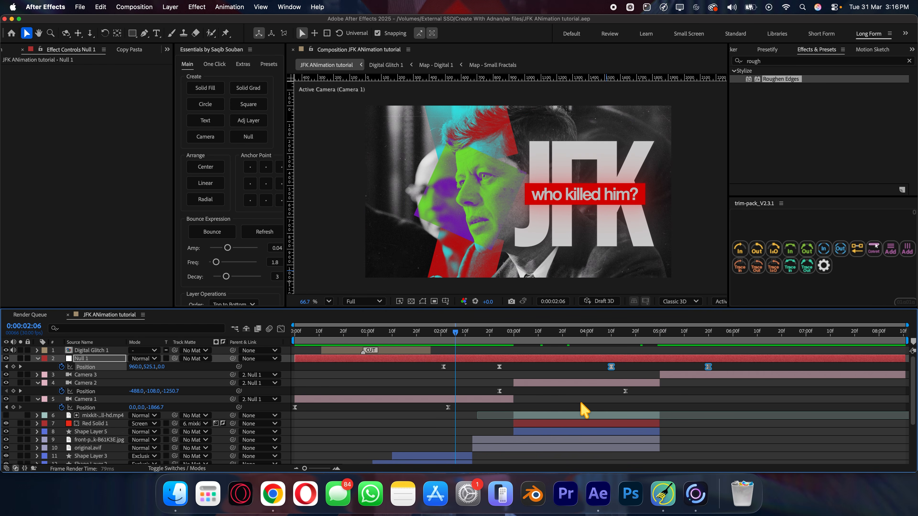
key("space")
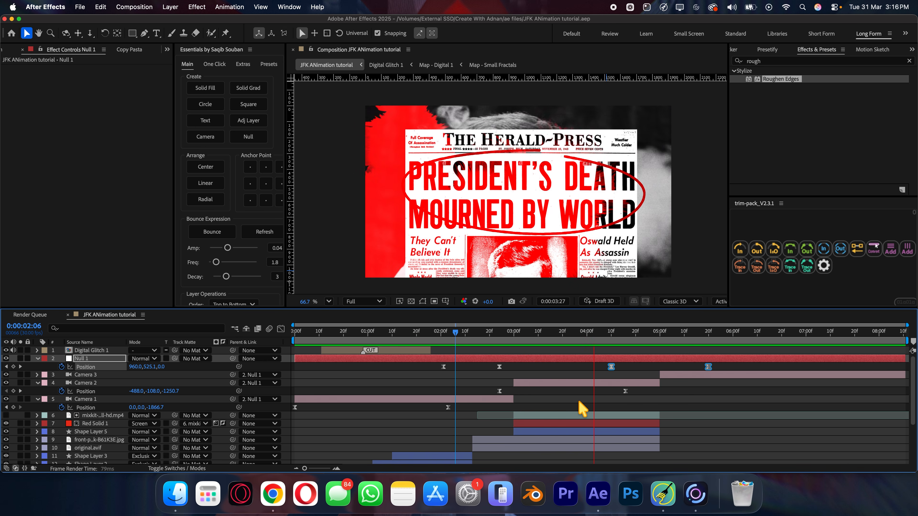
key("space")
left_click(682, 400)
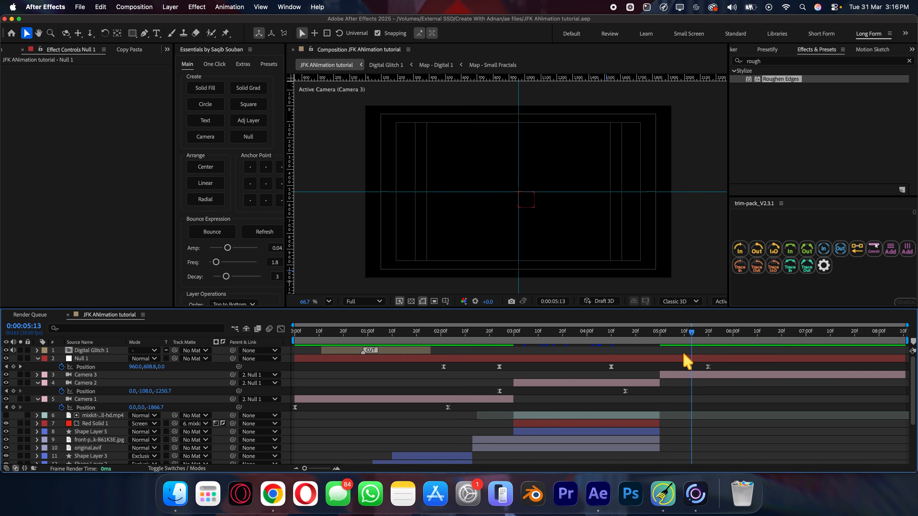
Duplicate the Digital Glitch 1 layer, align the copy's CUT marker with 0:00:05:00 and save the project.
left_click(661, 342)
left_click(405, 350)
key("super+d")
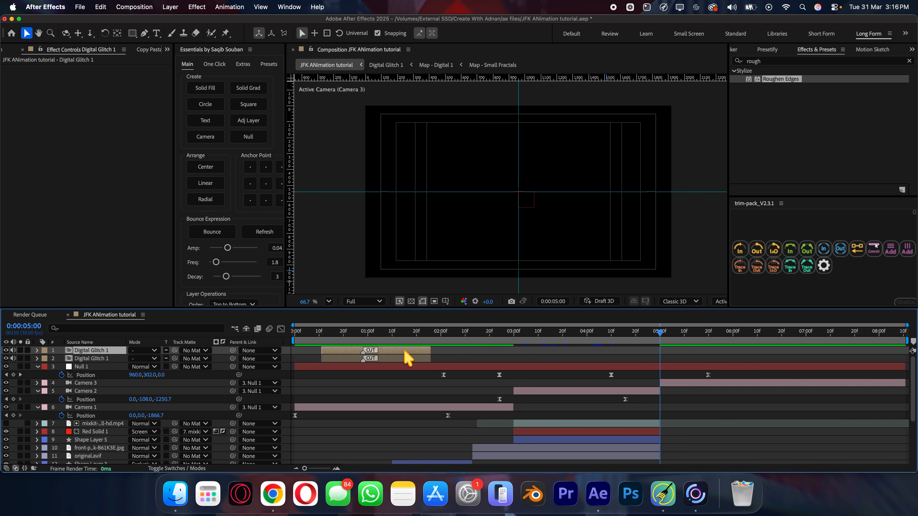
left_click_drag(405, 358, 699, 360)
key("super+s")
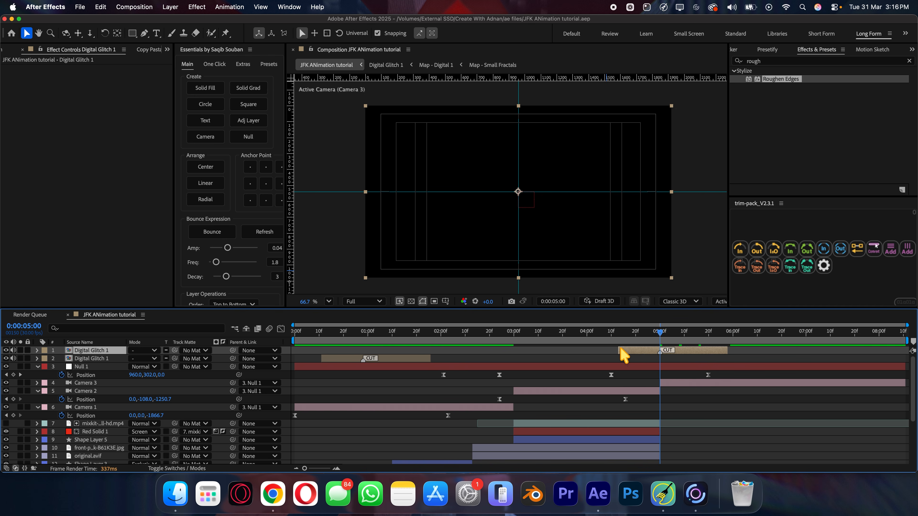
Move the duplicated glitch layer so its CUT marker sits at 0:00:03:00, preview the transition and save the project.
key("space")
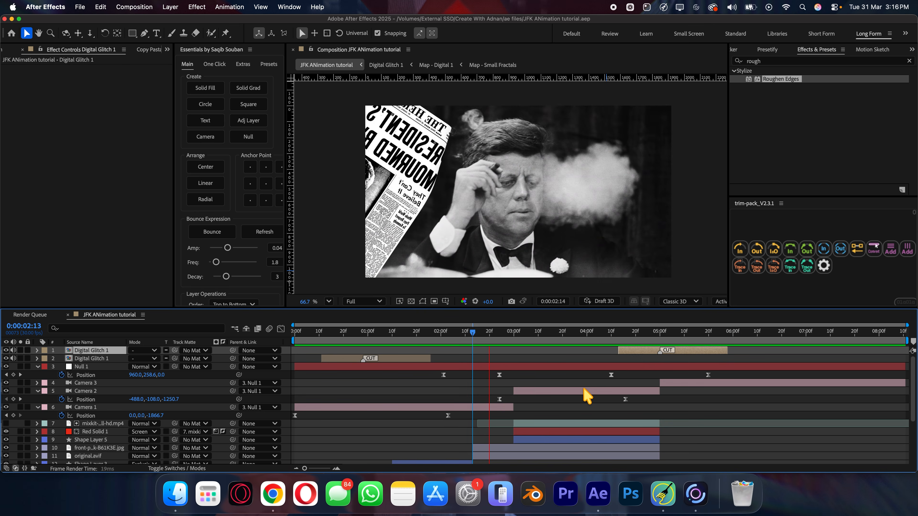
mouse_move(682, 350)
left_mouse_down()
mouse_move(519, 353)
mouse_move(536, 357)
mouse_move(485, 338)
mouse_move(431, 340)
left_mouse_up()
key("space")
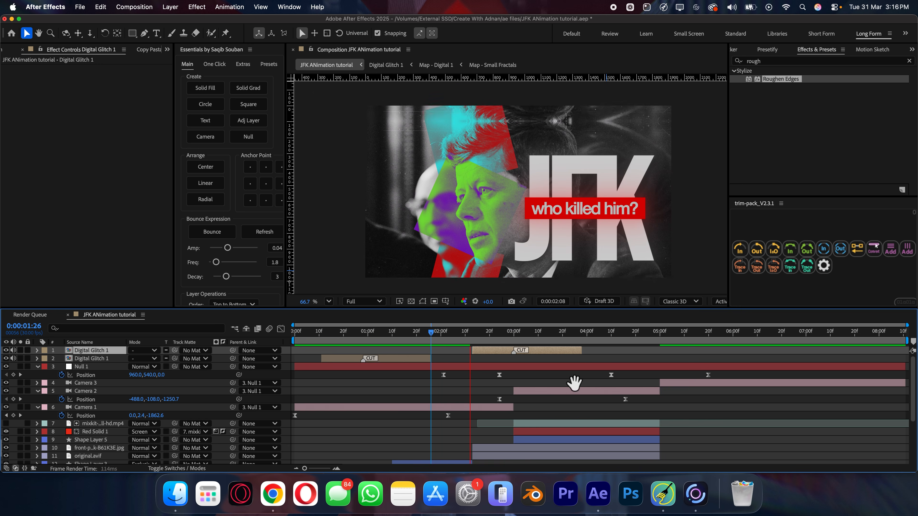
left_click(473, 336)
left_click(435, 332)
key("super+s")
Preview the animation from 0:00:00:00 at Full resolution with the composition view at 80.9%, and save the project.
left_click(363, 301)
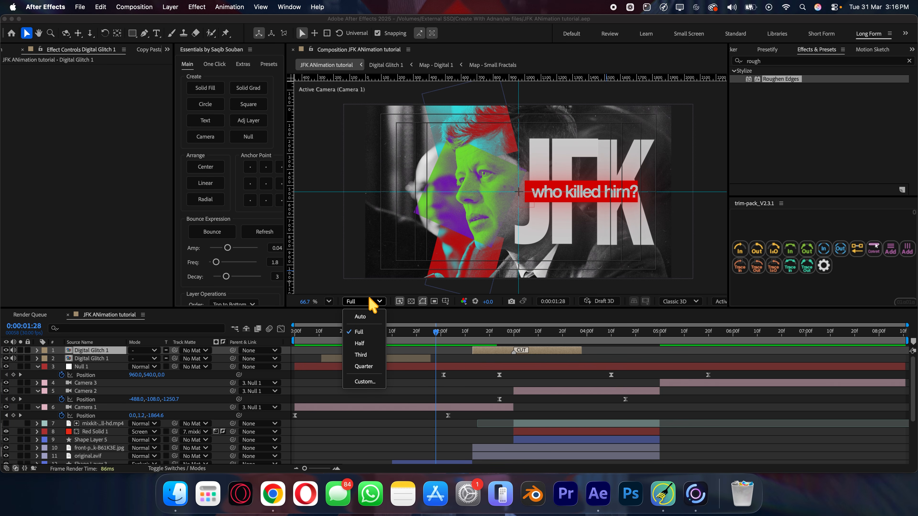
left_click(360, 332)
left_click(328, 301)
left_click(364, 114)
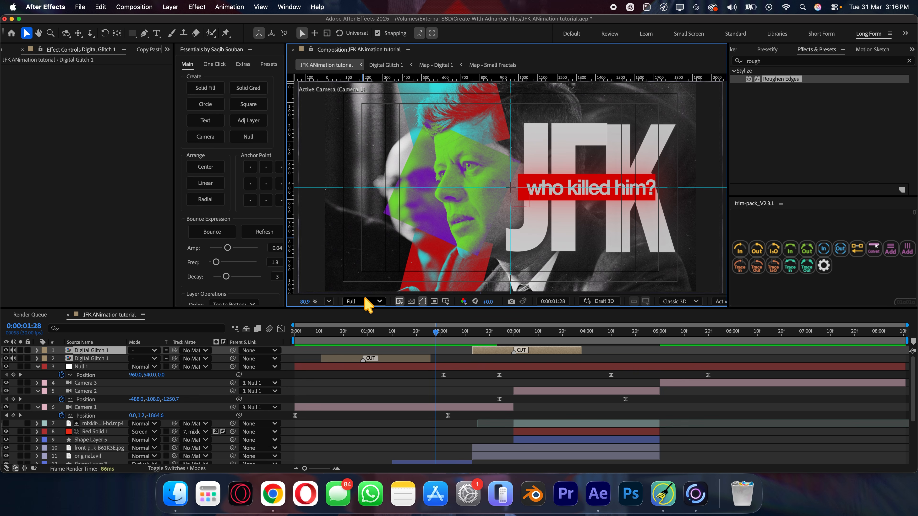
left_click(327, 334)
key("space")
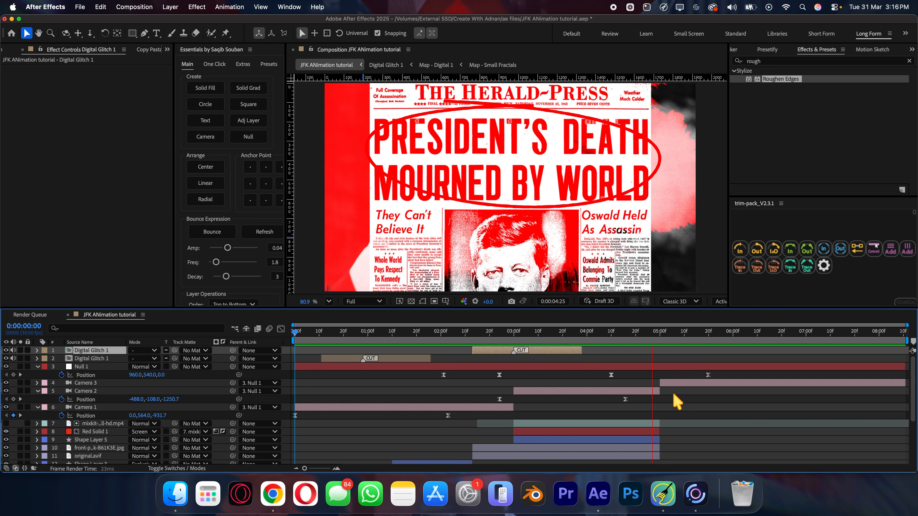
key("space")
left_click(703, 334)
key("super+s")
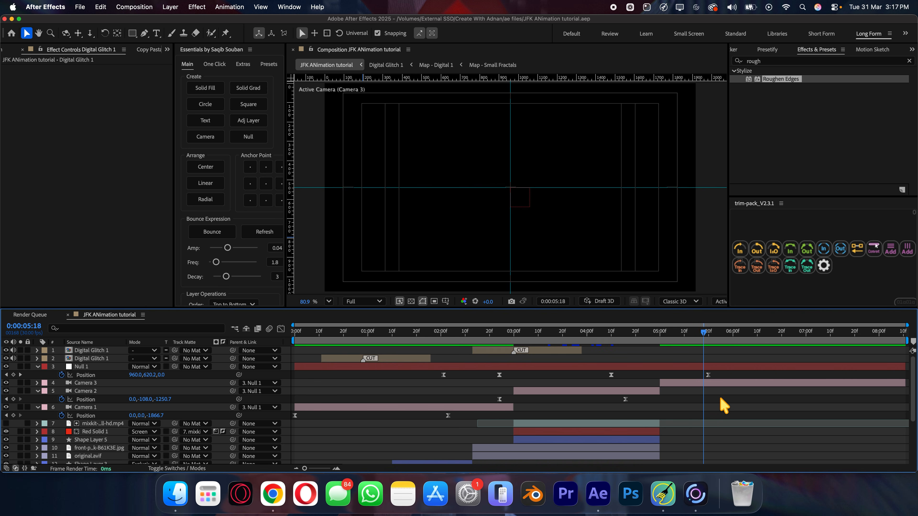
Begin a text layer at 0:00:05:27 and set the text fill colour to red E40000.
left_click(725, 332)
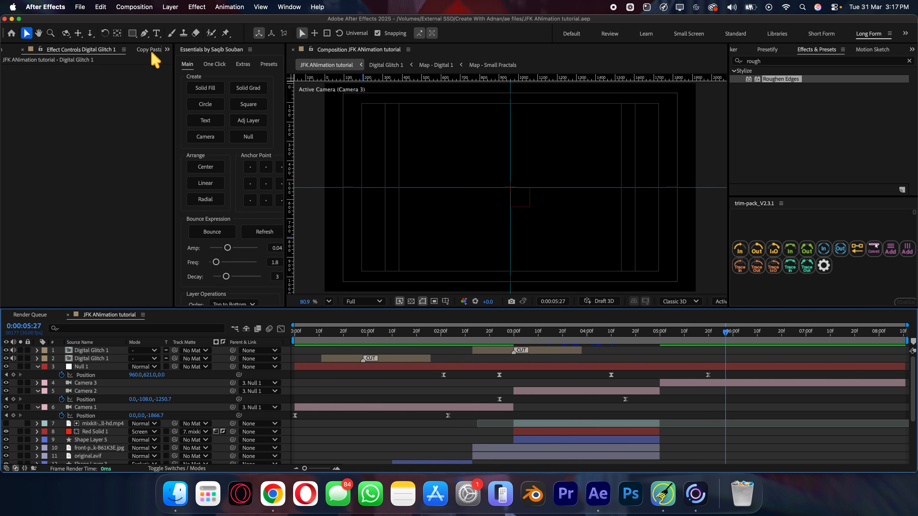
left_click(157, 33)
left_click(391, 142)
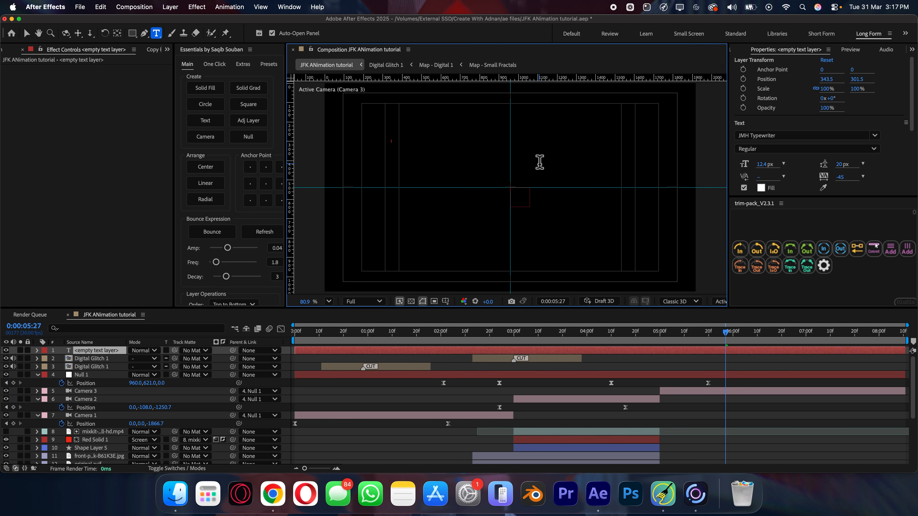
left_click(760, 188)
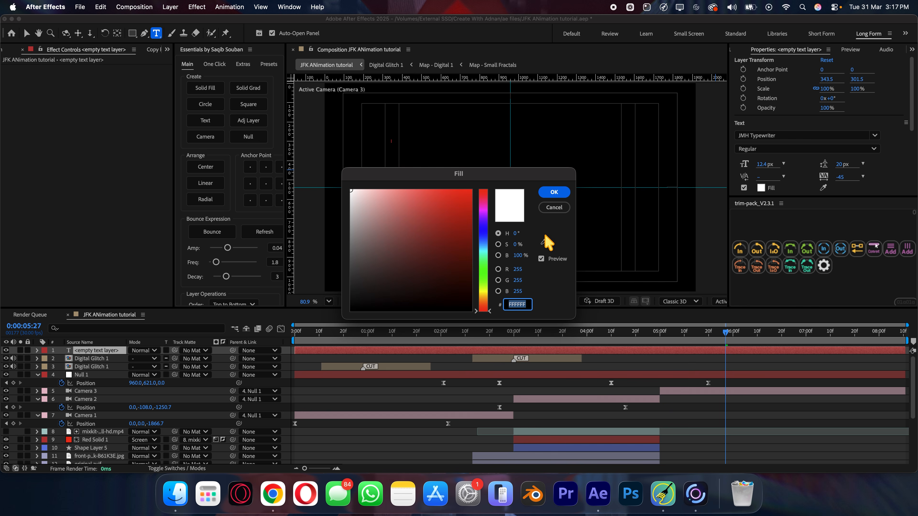
left_click_drag(448, 217, 488, 202)
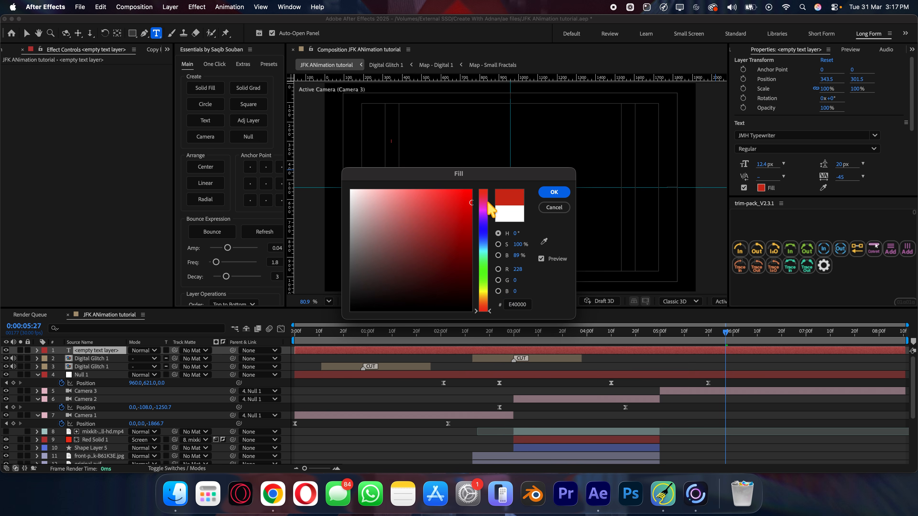
left_click(568, 191)
type("j")
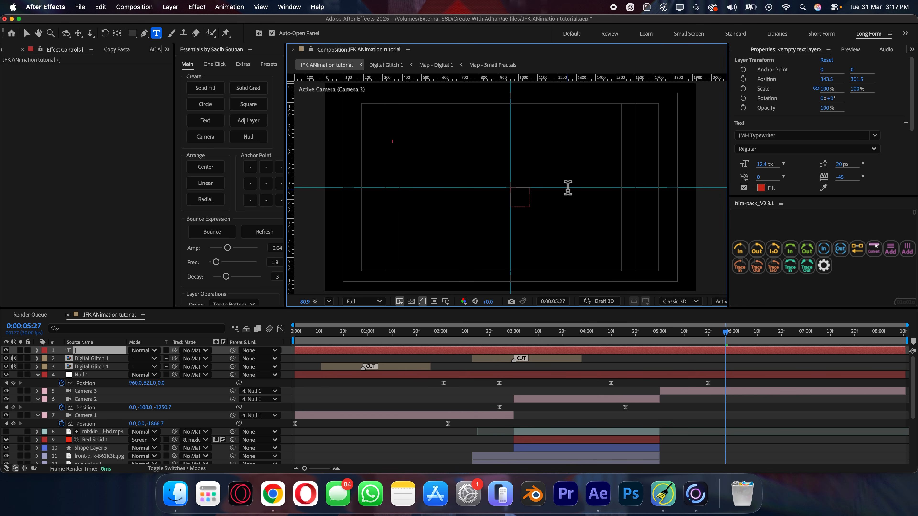
type("hfl,hfx jm,fnee nfenjjkfeuehf")
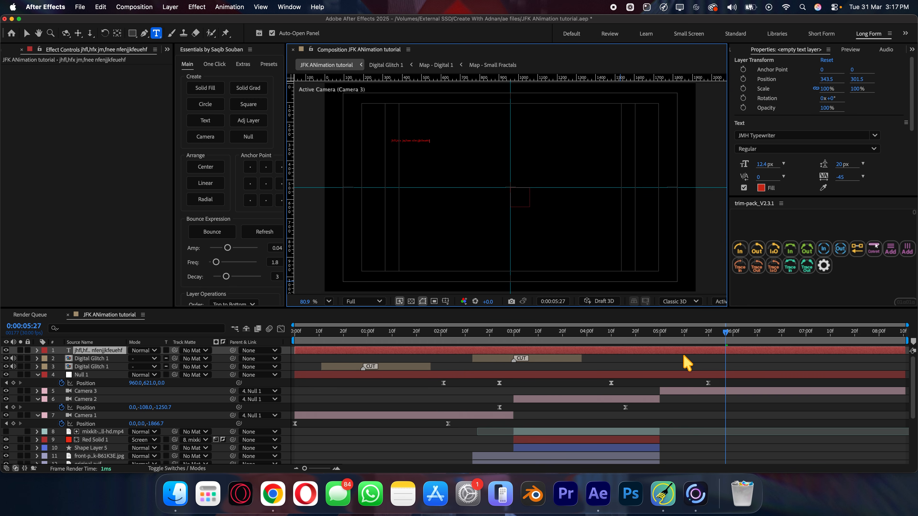
key("Escape")
key("Delete")
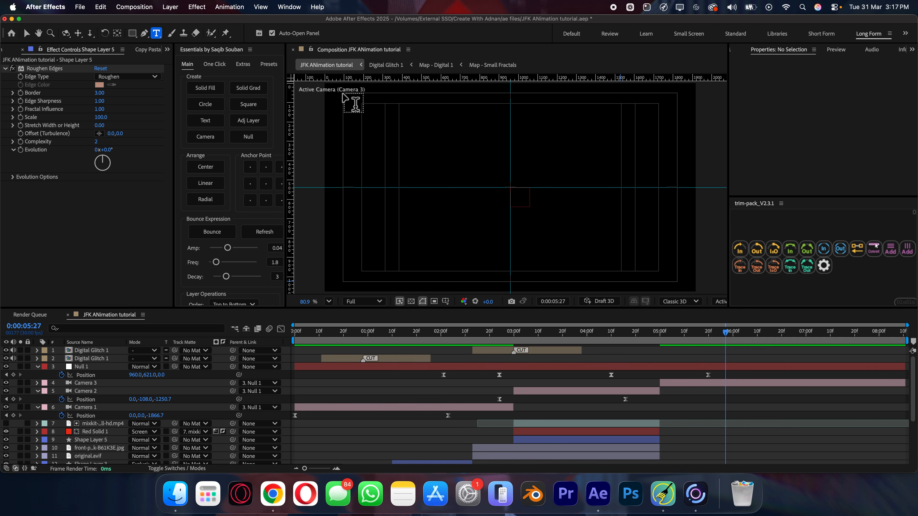
Create a paragraph text box spanning the outer safe-area guide and enter a long run of random letters in it.
left_click_drag(342, 95, 677, 282)
type("dsj")
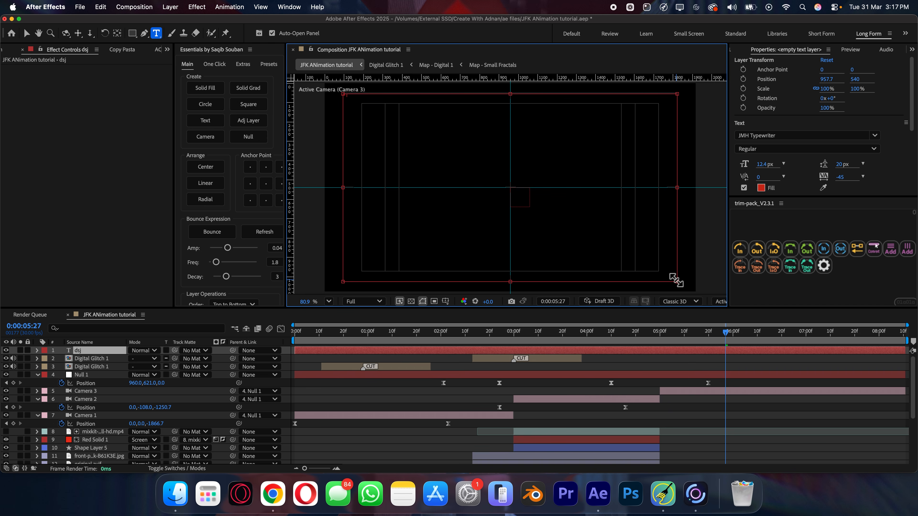
type("h kudscncnbecnhecn ejcy cec ,iecjekuchecbke")
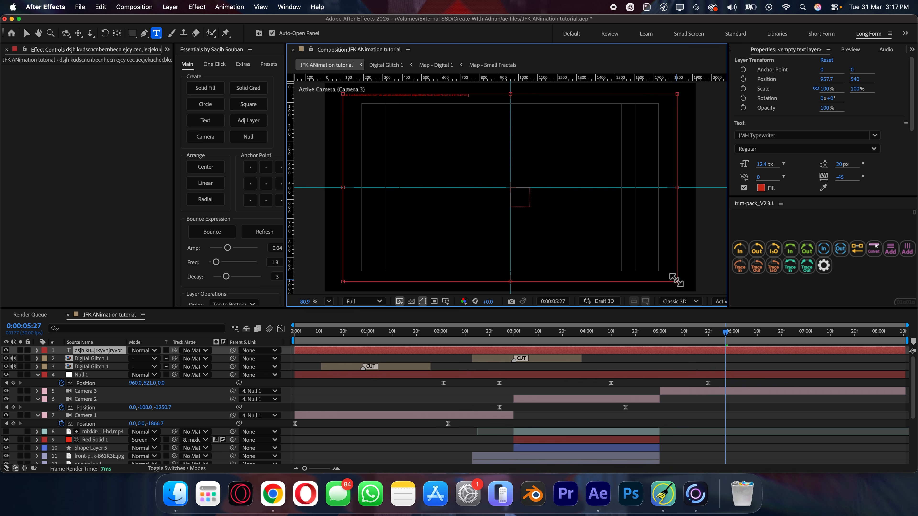
type("n")
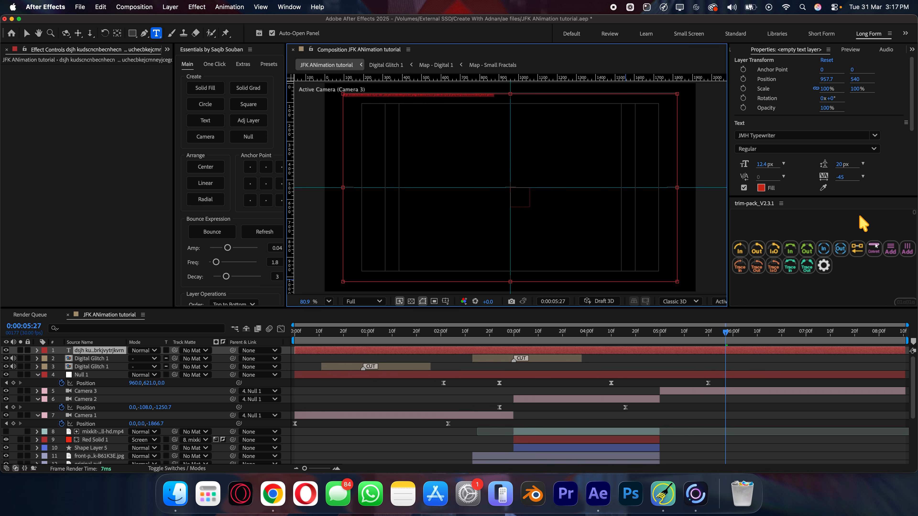
Centre the random text and set it to Helvetica Neue Regular with a 77.4 px size and 67 px leading.
scroll(804, 177, "down", 5)
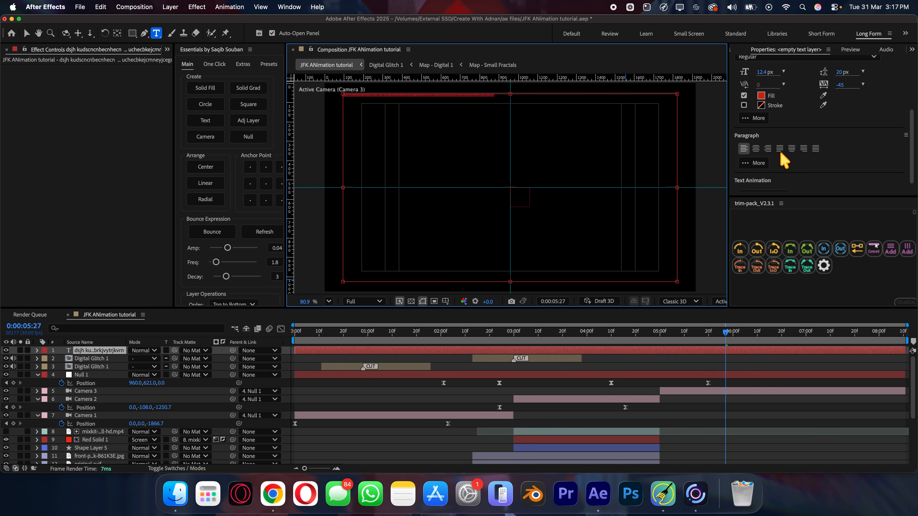
scroll(799, 159, "up", 3)
left_click_drag(765, 125, 791, 123)
left_click(794, 97)
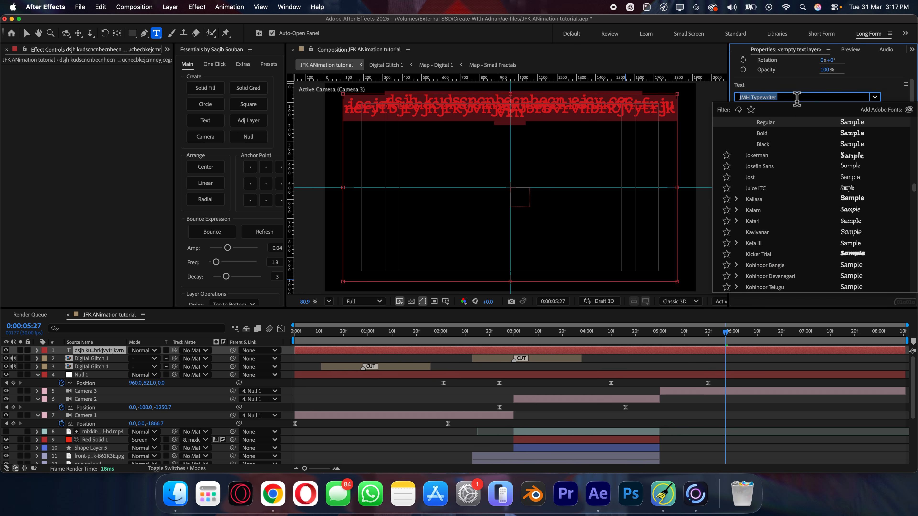
type("helv")
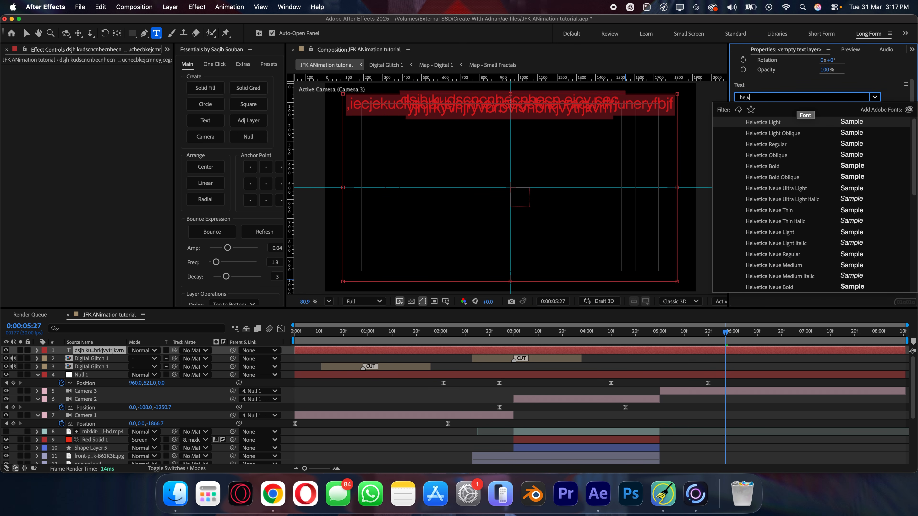
left_click(790, 254)
left_click_drag(835, 127, 864, 126)
Copy the random text and paste it repeatedly until the lines fill the whole text box.
left_click(629, 124)
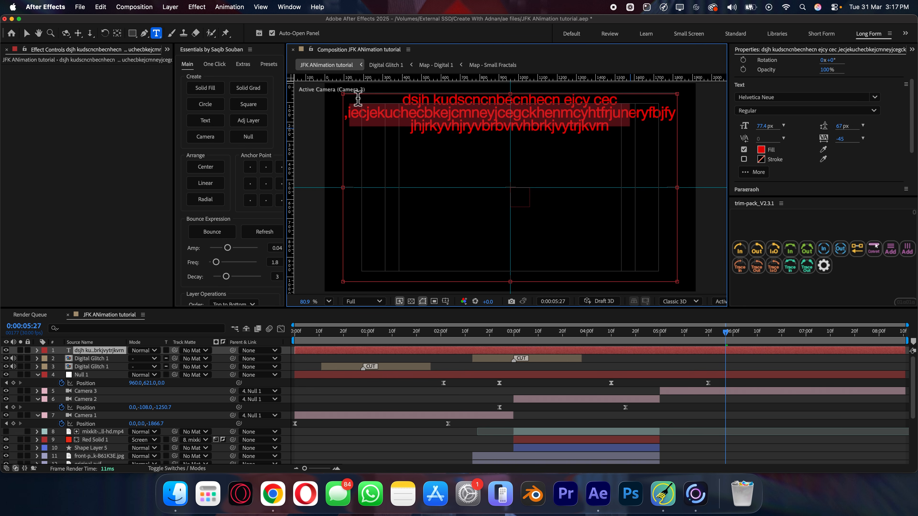
key("super+a")
key("super+c")
left_click(624, 132)
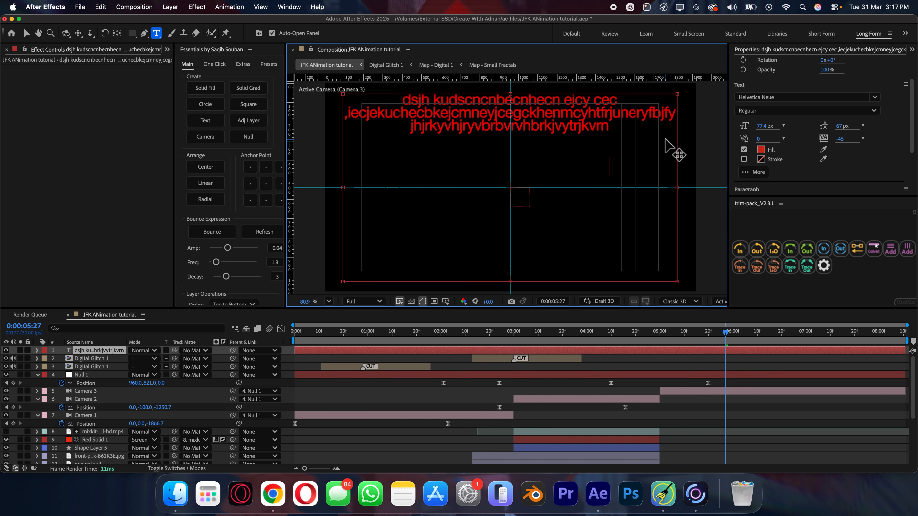
key("super+a")
left_click(668, 147)
key("super+v")
key("super+a")
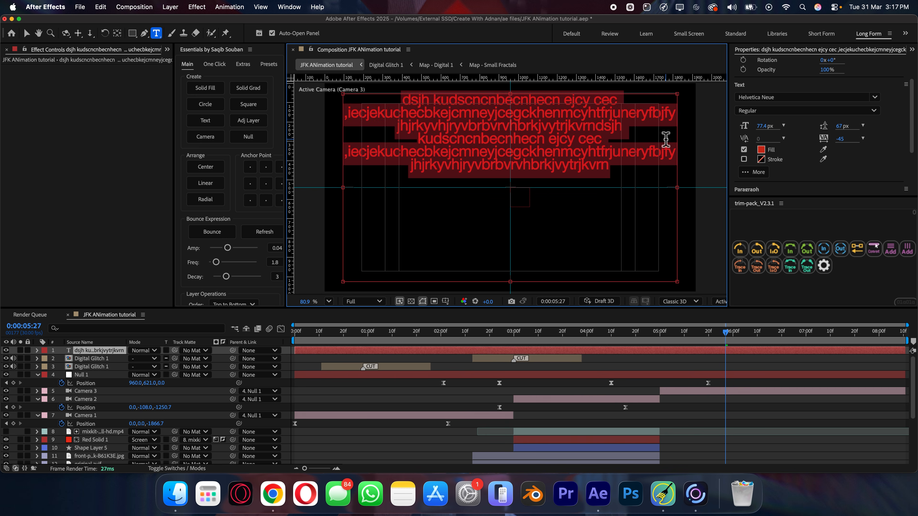
left_click(624, 167)
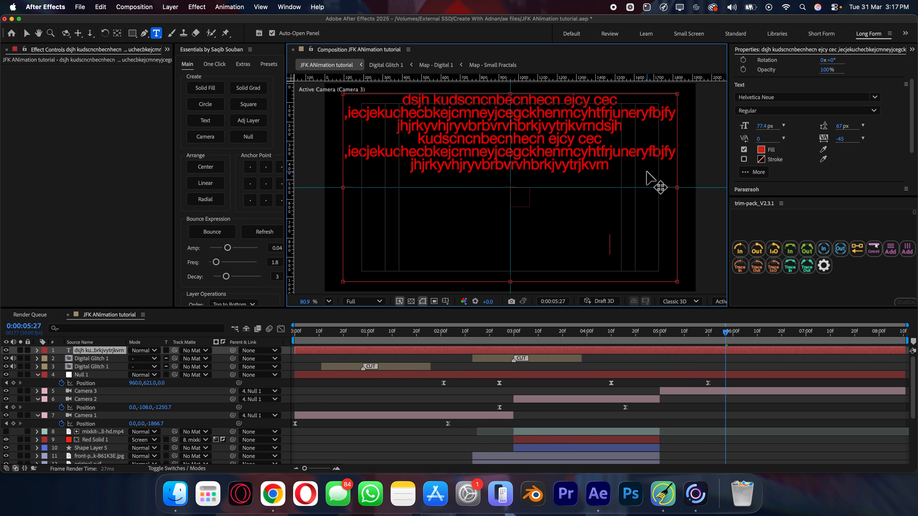
type("dsjh kudscncnbecnhecn ejcy cec ,iecjekuchecbkejcmneyjcegckhenmcyhtfrjuneryfbjfy jhjrkyvhjryvbrbvrvhbrkjvytrjkvrndsjh kudscncnbecnhecn ejcy cec ,iecjekuchecbkejcmneyjcegckhenmcyhtfrjuneryfbjfy jhjrkyvhjryvbrbvrvhbrkjvytrjkvrn")
key("super+v")
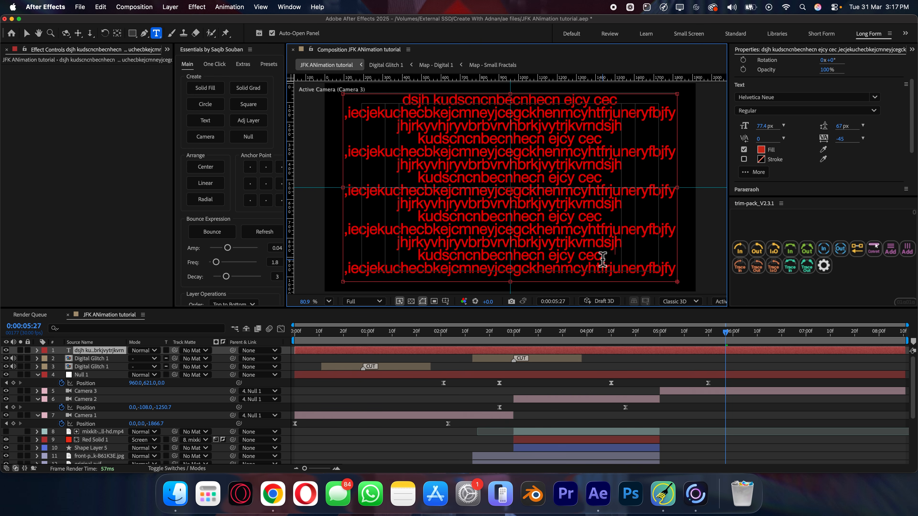
Pad the last short line with a run of the letter d and finish editing the text.
left_click(628, 260)
type("dddddddddddddd")
left_click(459, 350)
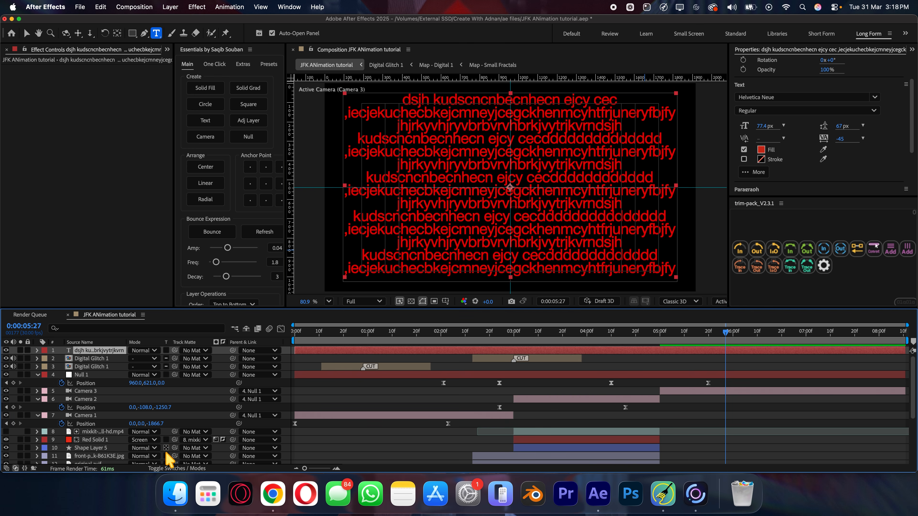
Turn the random text layer into a 3D layer and scale it to 135.4%.
left_click(177, 468)
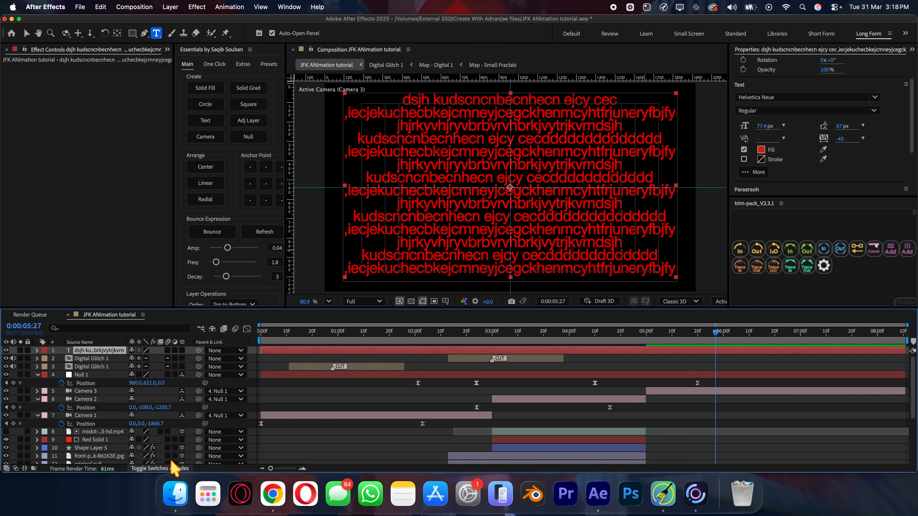
left_click(181, 350)
key("v")
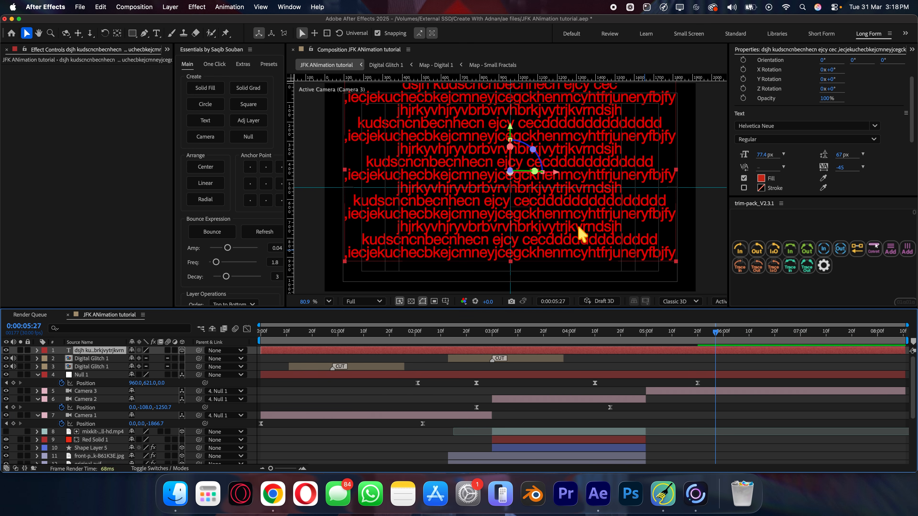
key("s")
left_click_drag(163, 359, 326, 344)
Move the text layer between Camera 2 and Camera 1 in the stack and trim its start to 0:00:05:00.
left_click_drag(141, 344, 135, 431)
left_click(647, 340)
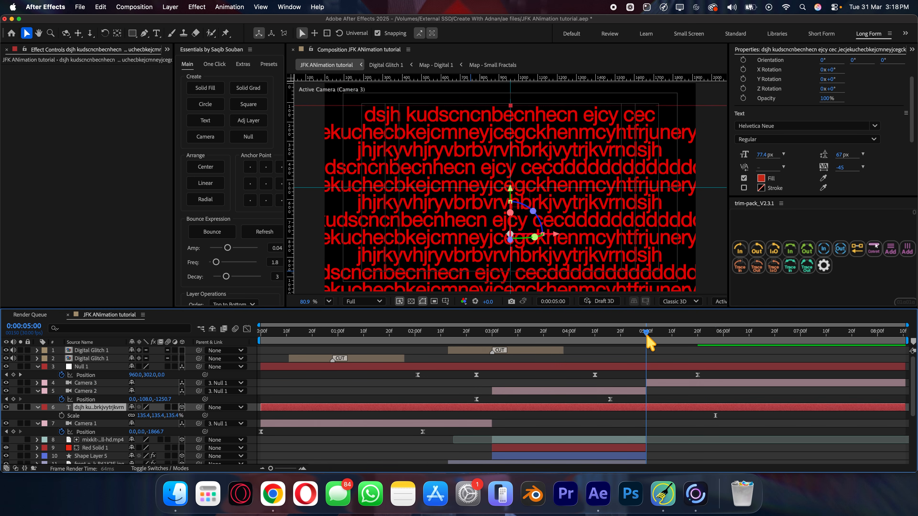
key("alt+[")
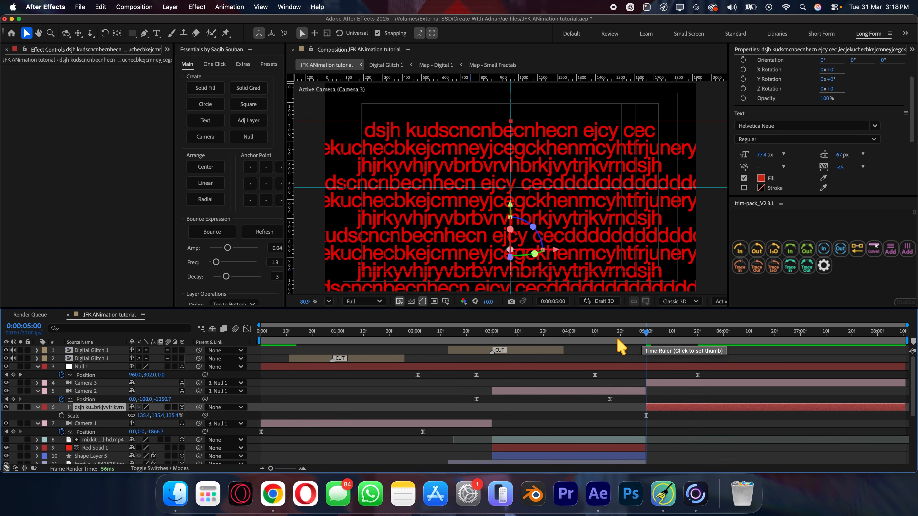
Search the effects and presets for "random" and apply Decode In By Random Character to the text layer.
left_click(912, 49)
left_click(32, 154)
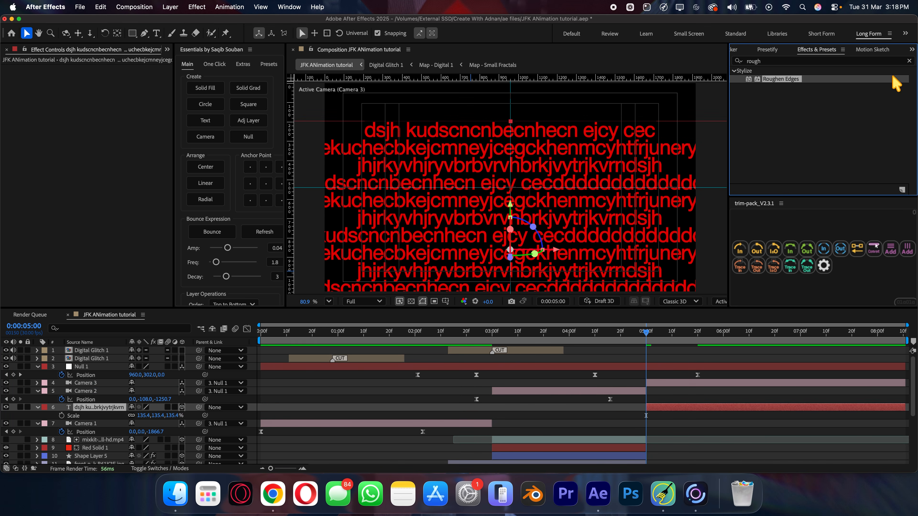
type("random")
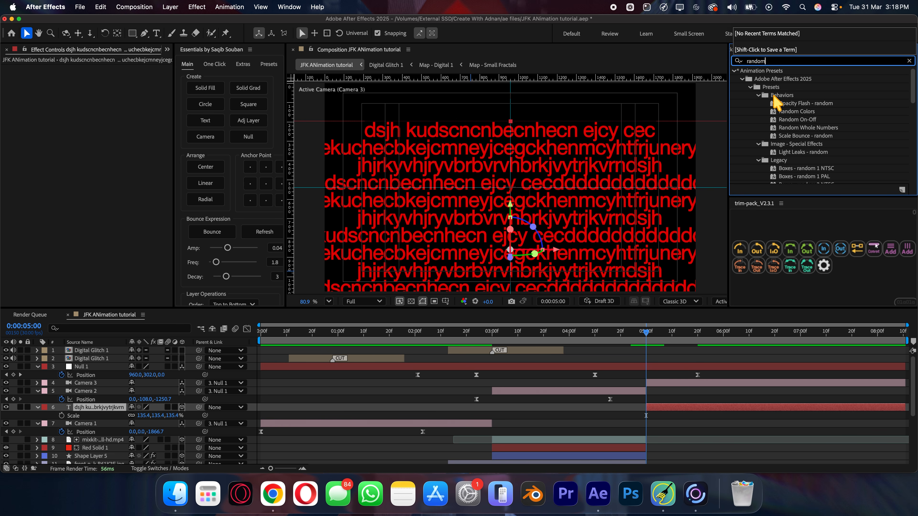
scroll(773, 102, "down", 5)
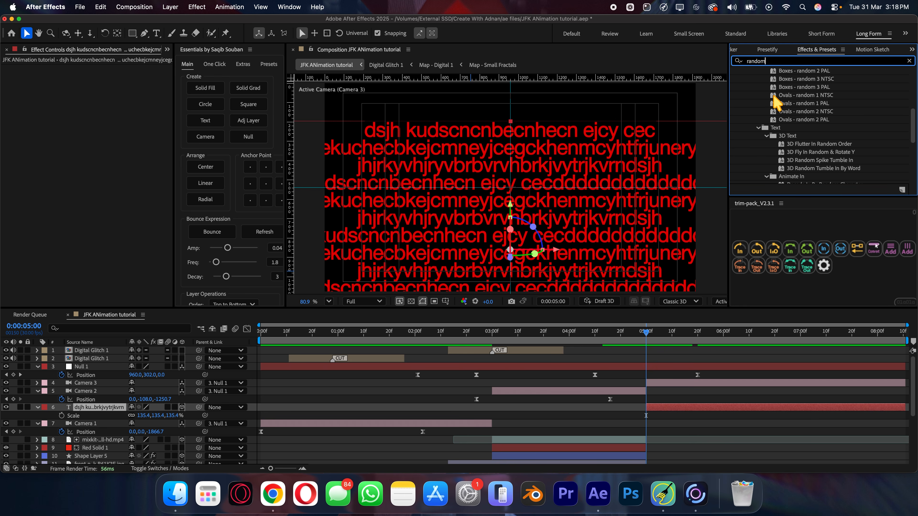
scroll(805, 147, "down", 1)
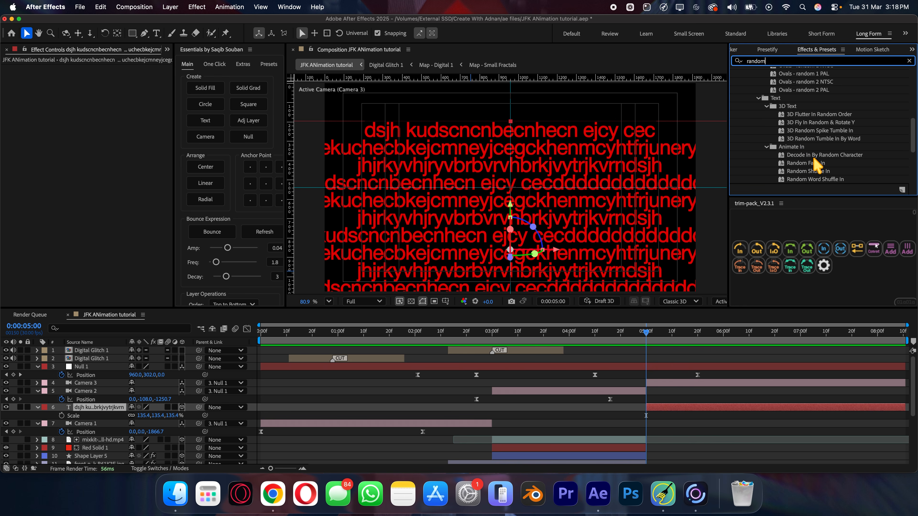
left_click_drag(828, 155, 676, 408)
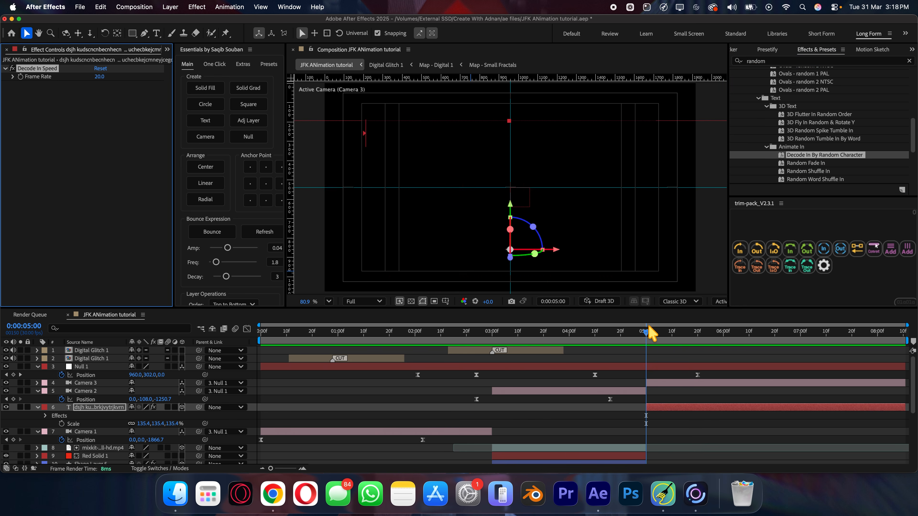
Scrub the decode animation to 0:00:05:17 and reveal the text layer's keyframes.
left_click(666, 333)
left_click_drag(666, 333, 690, 332)
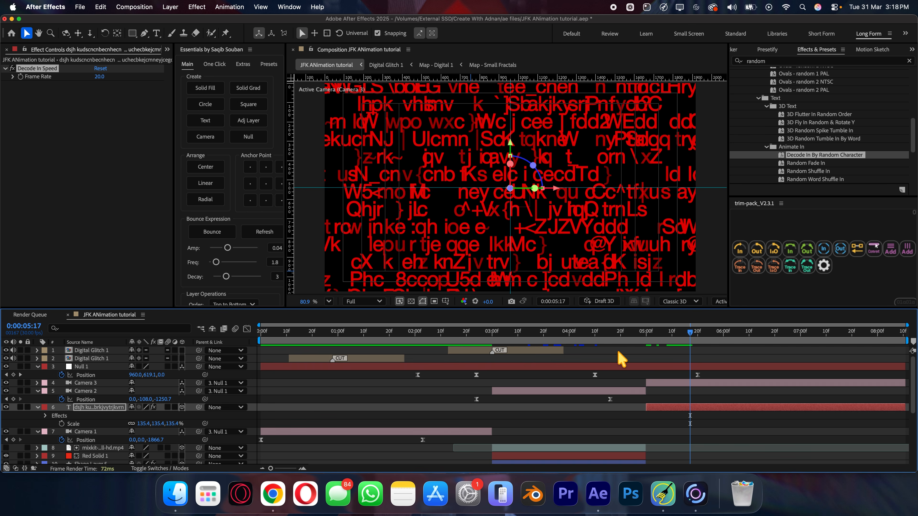
key("u")
Move the last decode Start keyframe to about 0:00:07:18 and preview the text animation from 0:00:04:29.
left_click_drag(683, 439, 792, 436)
key("super+z")
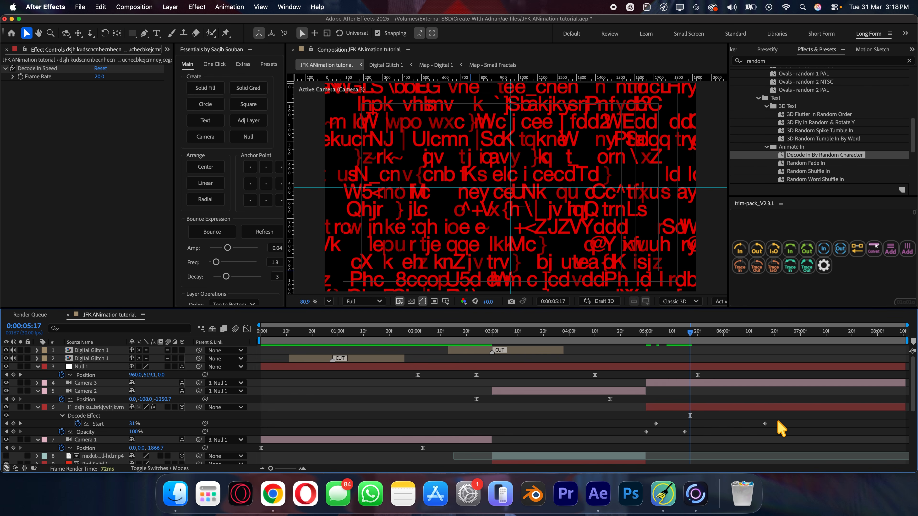
left_click_drag(764, 423, 847, 425)
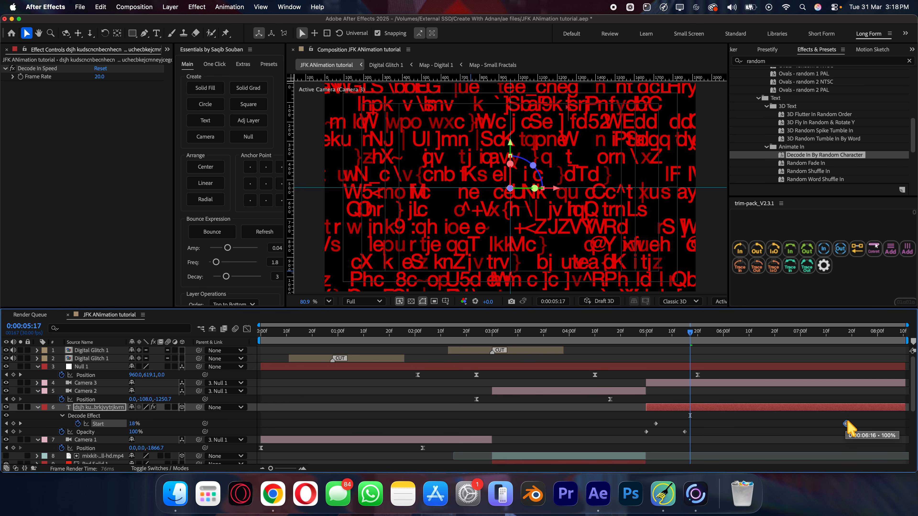
left_click_drag(690, 344, 645, 344)
key("space")
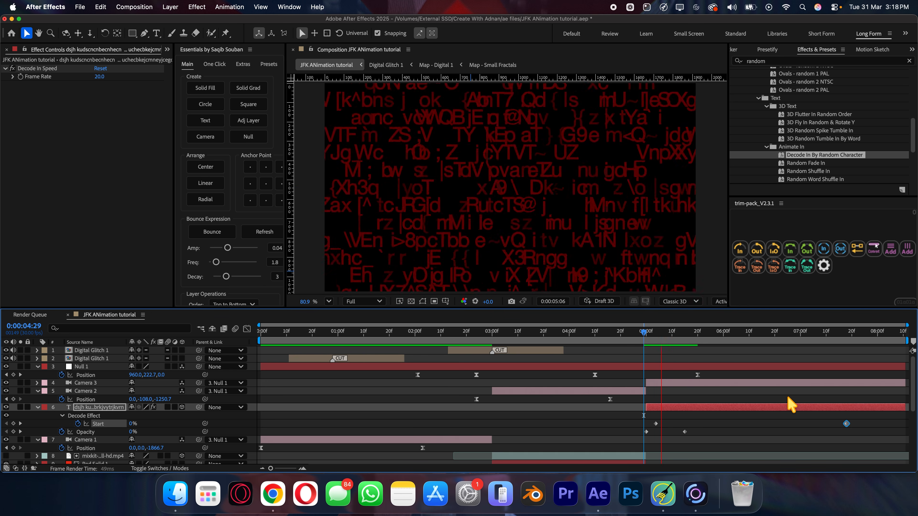
key("space")
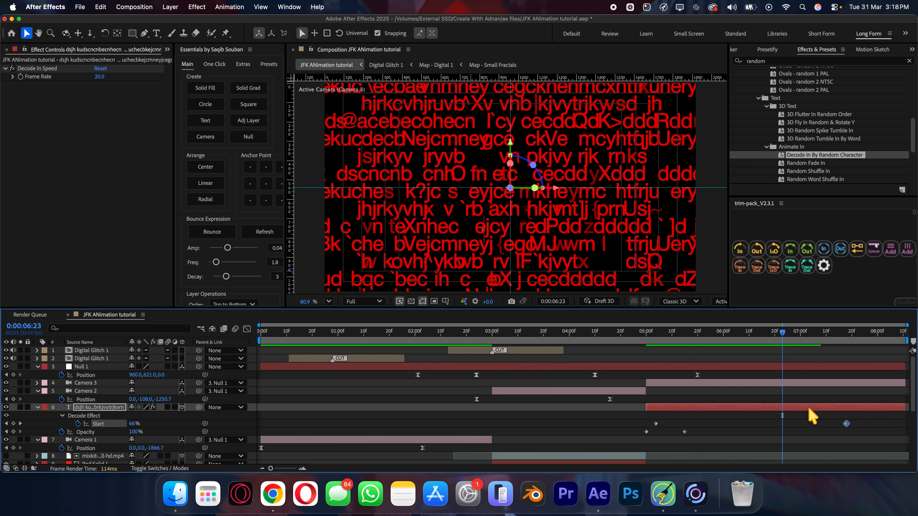
Move the last decode Start keyframe to the end of the timeline and preview the slower animation from 0:00:06:23.
left_click_drag(845, 423, 907, 424)
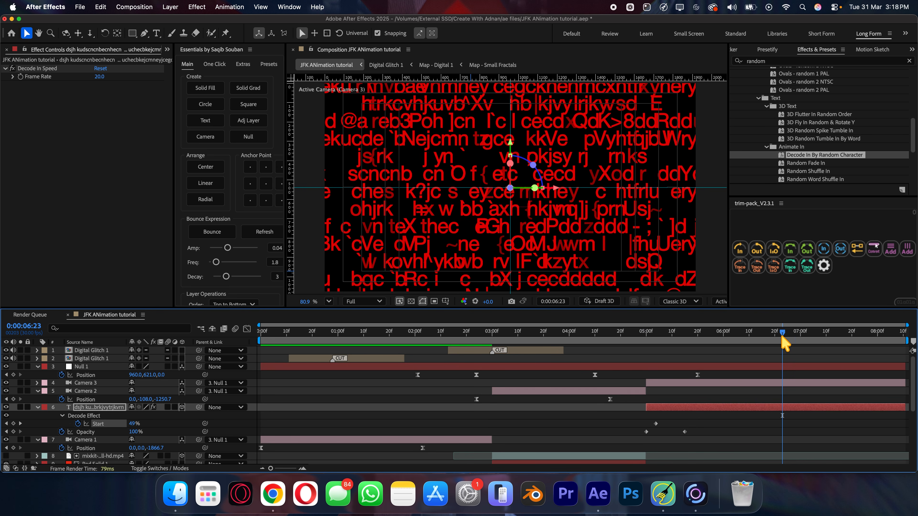
key("space")
key("space")
Mask the red text layer with a wide, thin rectangle centred in the frame and invert the mask.
left_click(132, 33)
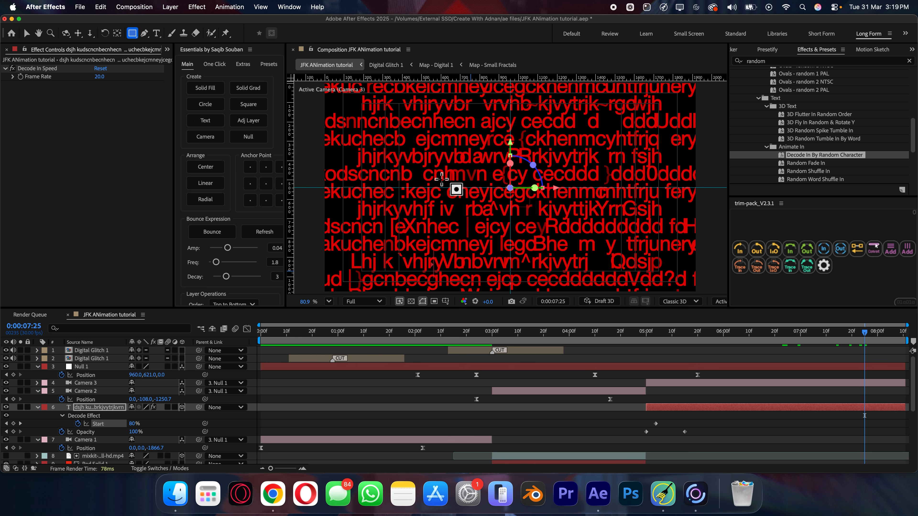
left_click_drag(445, 187, 619, 207)
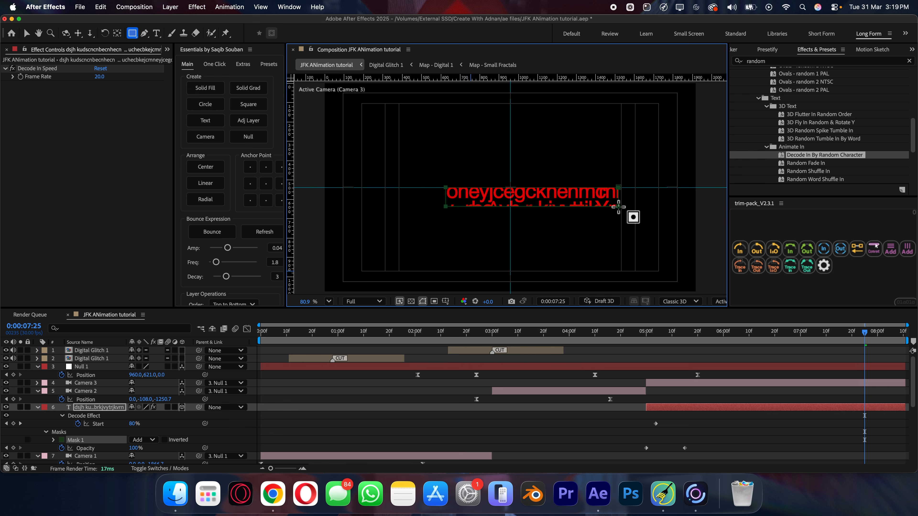
key("v")
mouse_move(546, 207)
left_mouse_down()
mouse_move(529, 196)
mouse_move(513, 207)
mouse_move(541, 191)
left_mouse_up()
double_click(525, 198)
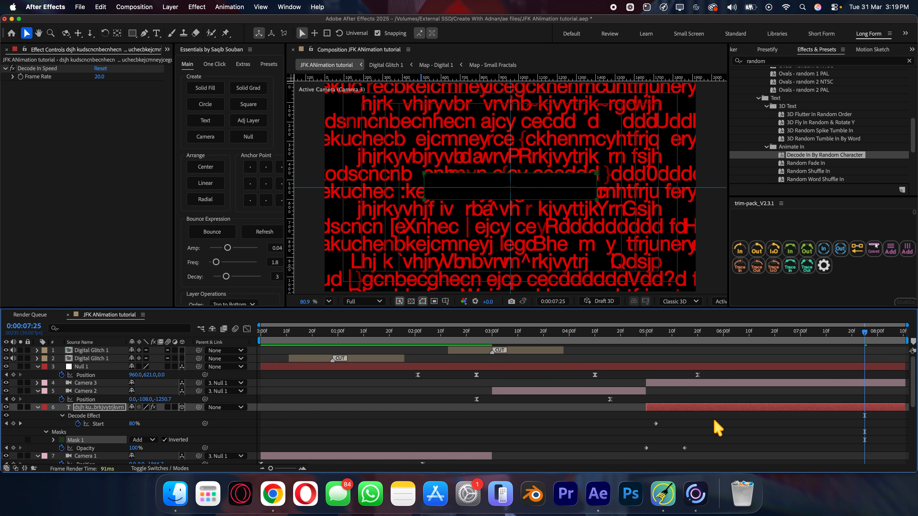
left_click(717, 428)
left_click(694, 409)
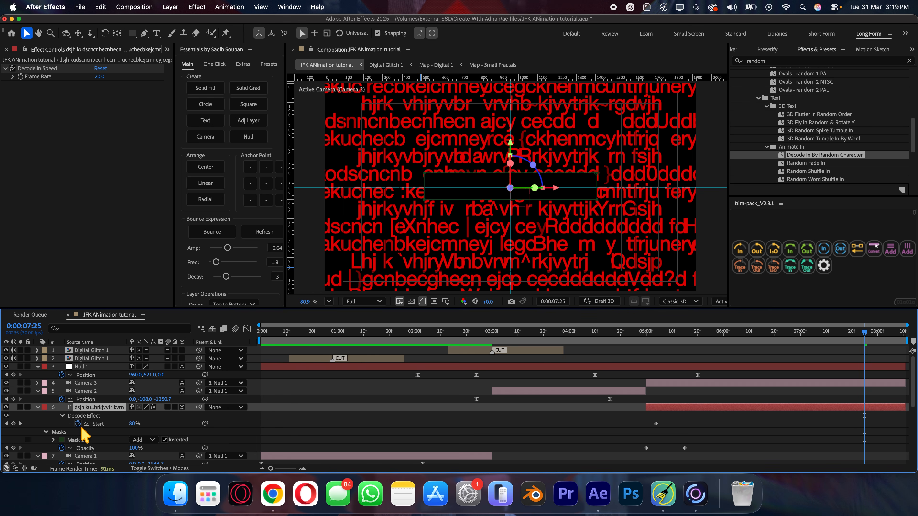
Reveal the inverted mask's properties and set its Mask Feather to 27.6 pixels.
left_click(46, 432)
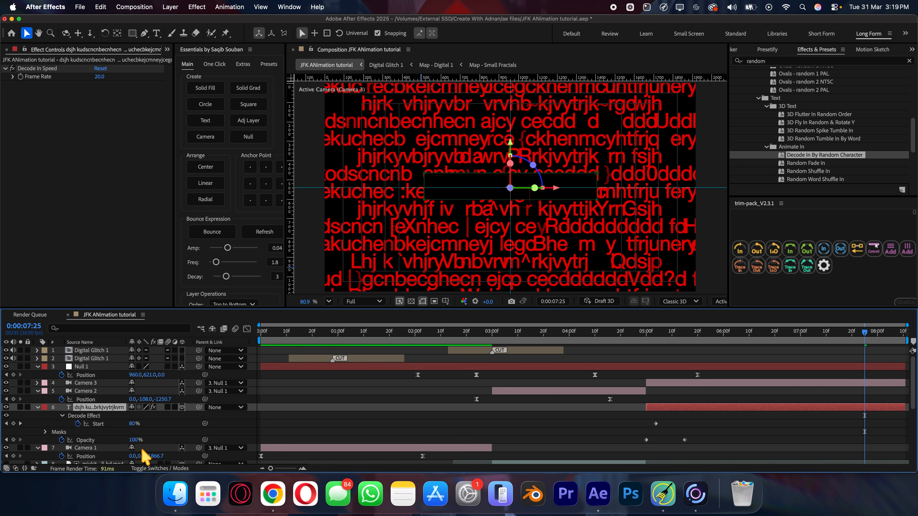
left_click(45, 432)
scroll(68, 398, "down", 5)
left_click(54, 361)
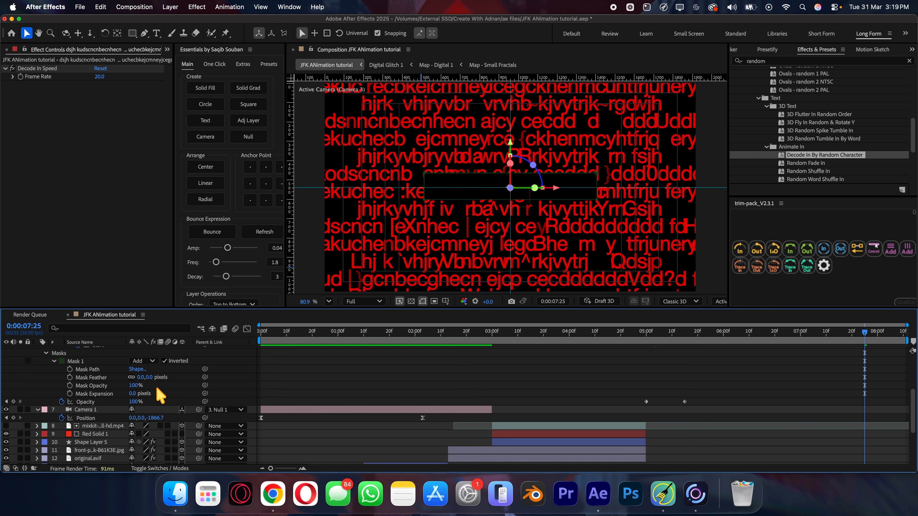
left_click_drag(151, 378, 286, 379)
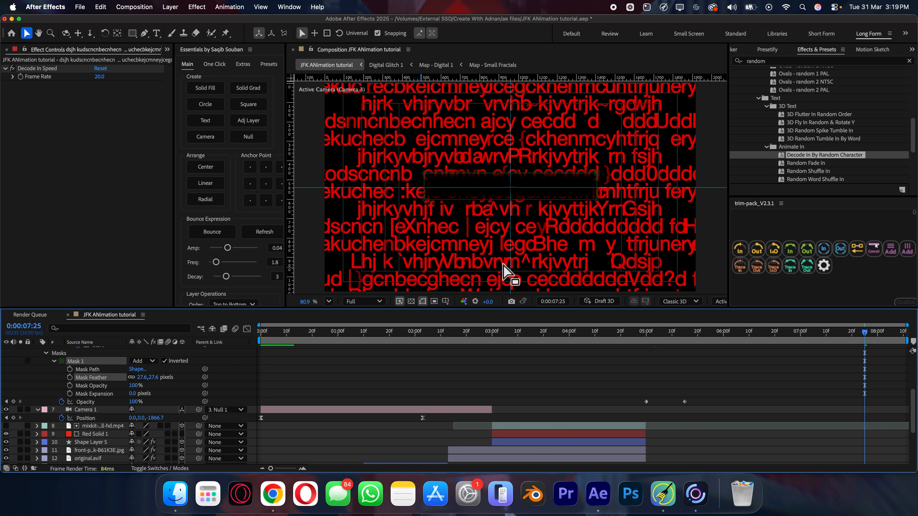
Extend the mask upward and downward into a taller rectangle and raise its feather to 113.7 pixels.
double_click(512, 200)
left_click_drag(511, 198, 510, 218)
left_click_drag(510, 173, 511, 160)
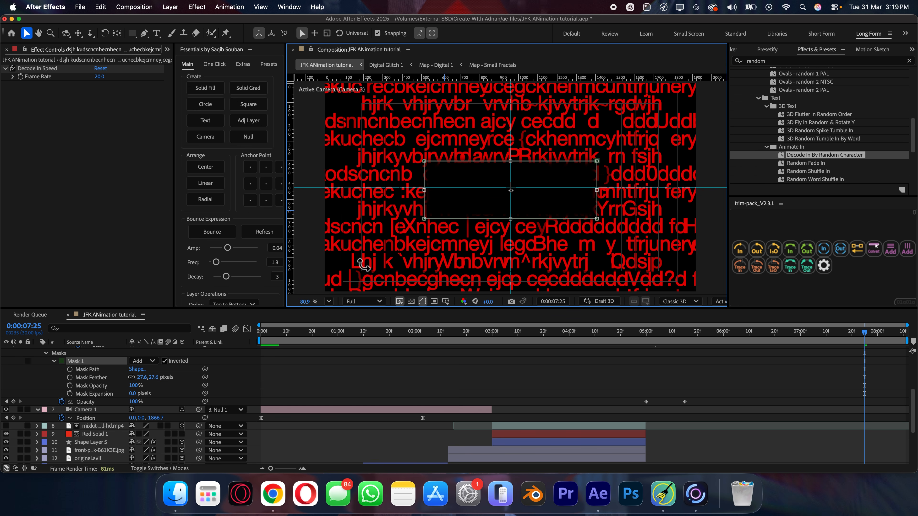
left_click_drag(149, 377, 524, 369)
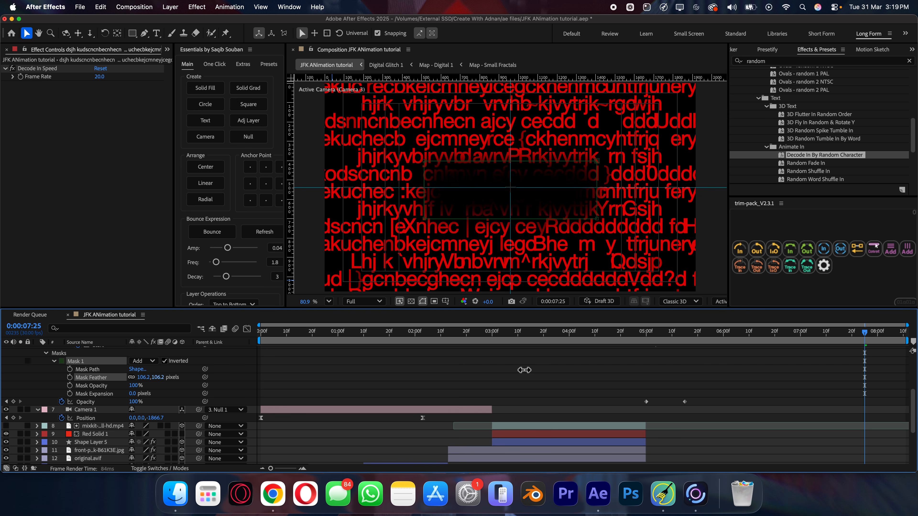
scroll(795, 382, "up", 5)
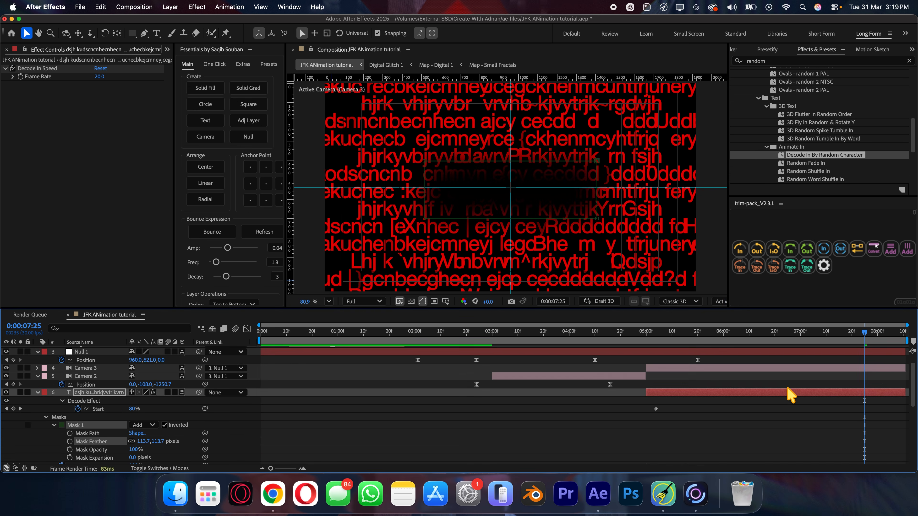
Duplicate the masked text layer and replace the copy's text with "killer is unkown".
key("u")
left_click(760, 392)
key("super+d")
double_click(760, 393)
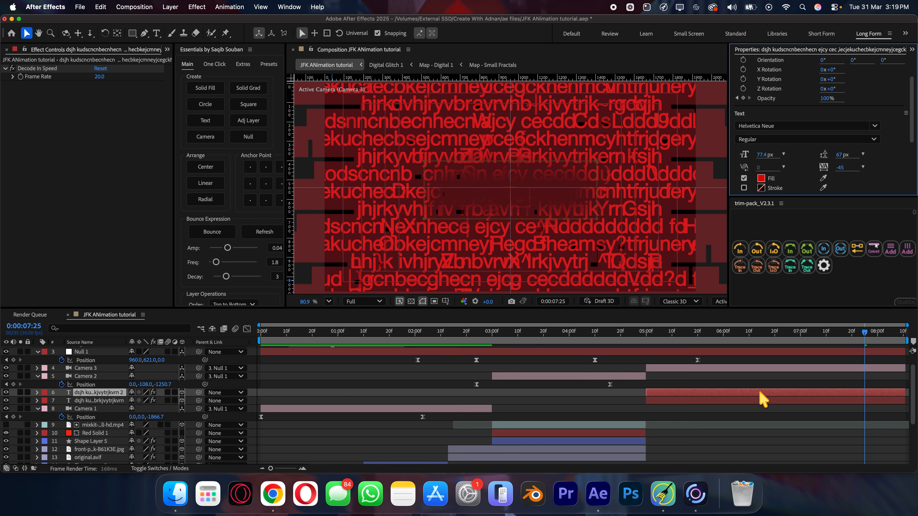
type("killer i")
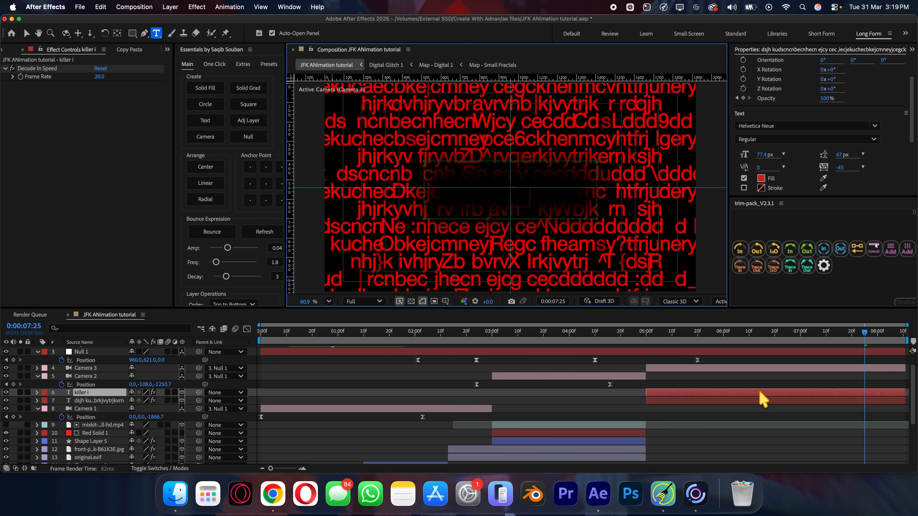
type("s unkown")
Reduce the "killer is unkown" text's font size to 5.4 px and delete the mask inherited by that layer.
left_click_drag(766, 155, 743, 153)
left_click(668, 393)
key("m")
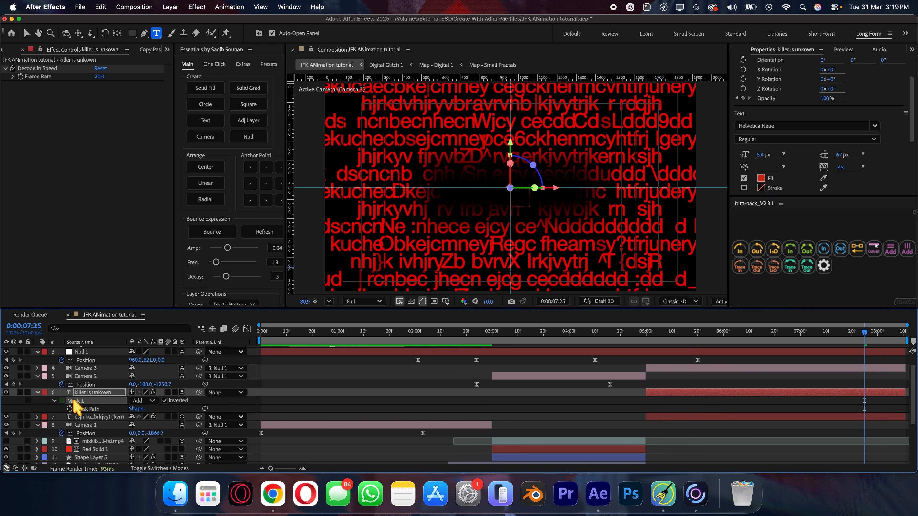
key("m")
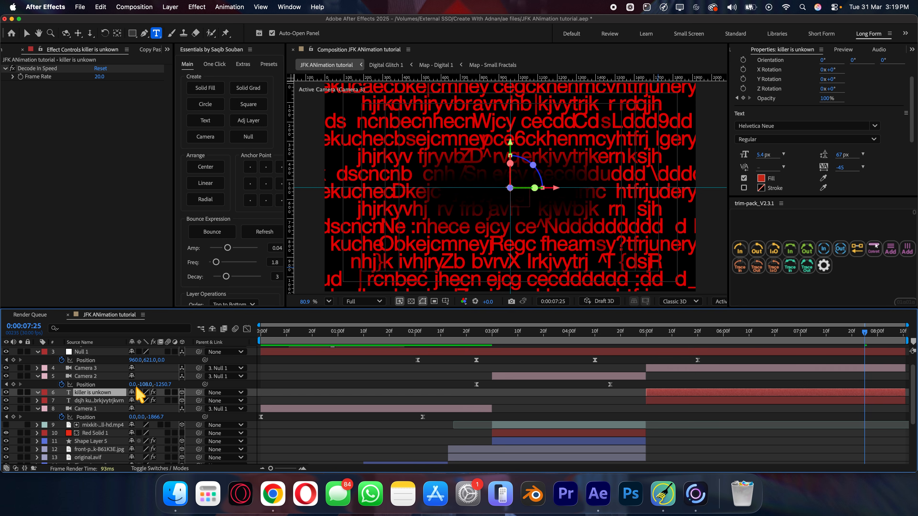
Move the last decode Start keyframe of "killer is unkown" to about 0:00:05:19 and set its font size to 76.4 px.
key("v")
key("u")
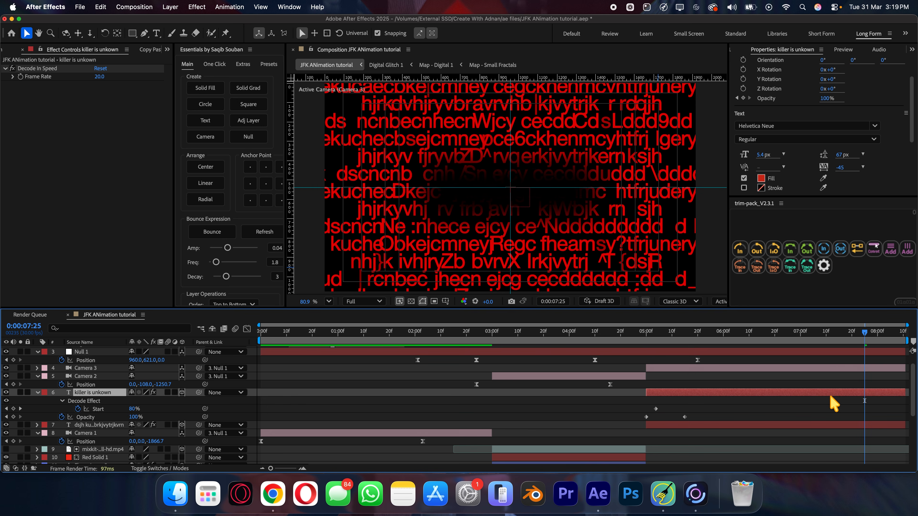
left_click_drag(829, 392, 778, 392)
left_click_drag(859, 409, 692, 394)
key("u")
Centre the "killer is unkown" text in the frame and preview the scene from 0:00:05:00.
key("y")
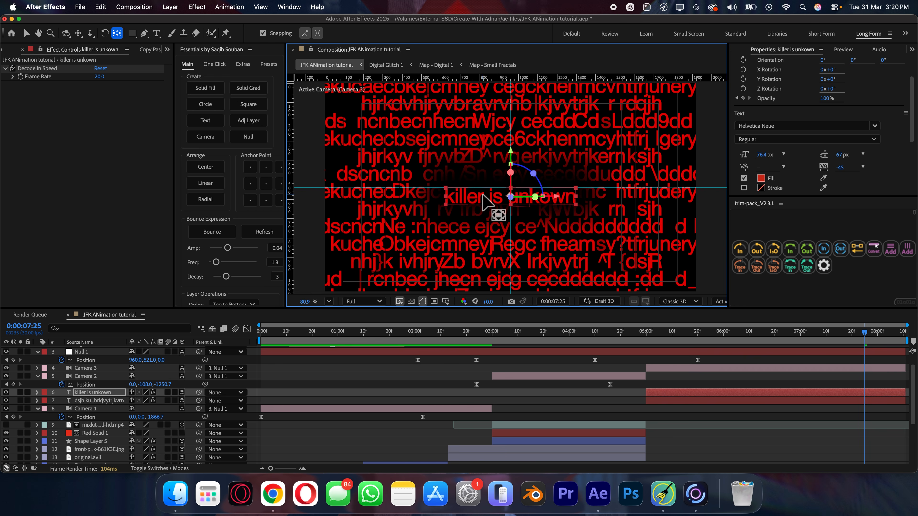
key("v")
left_click_drag(665, 329, 647, 347)
key("space")
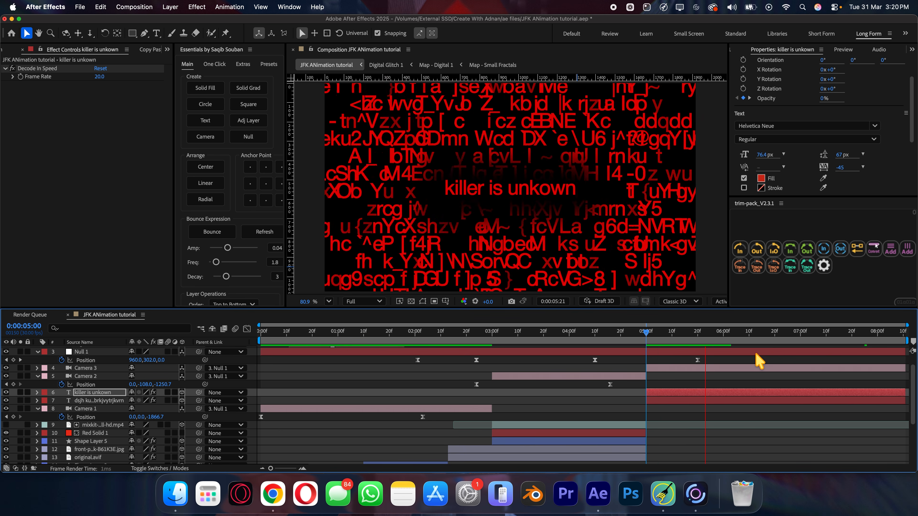
key("space")
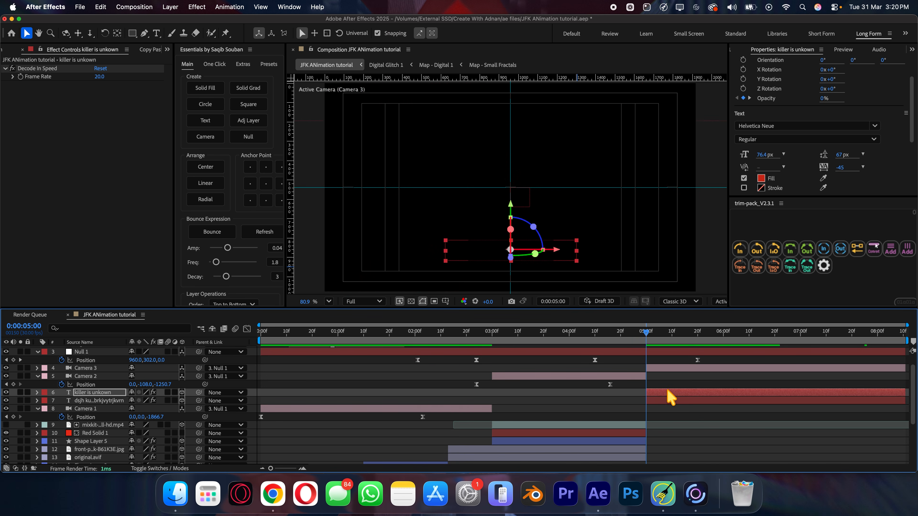
Collapse the expanded layer properties and move the last decode Start keyframe of "killer is unkown" to about 0:00:06:24.
left_click(669, 400)
key("u")
left_click(698, 428)
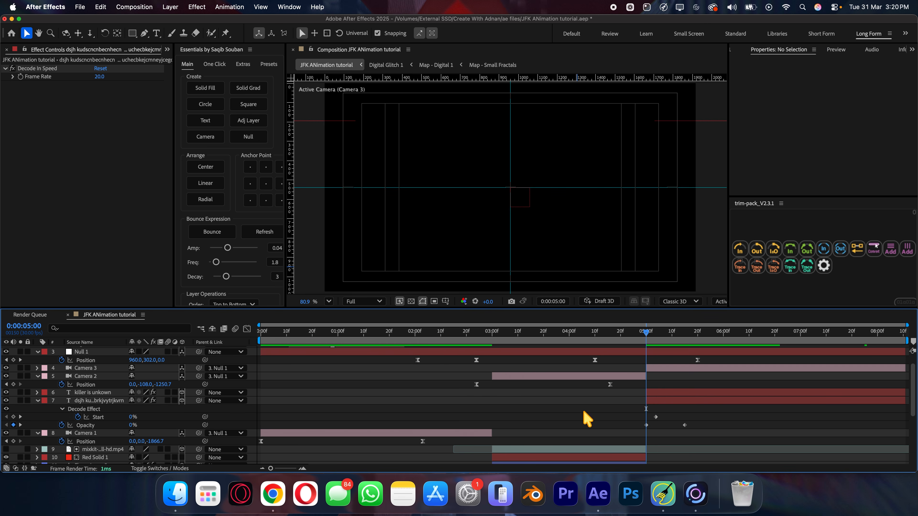
key("u")
key("u")
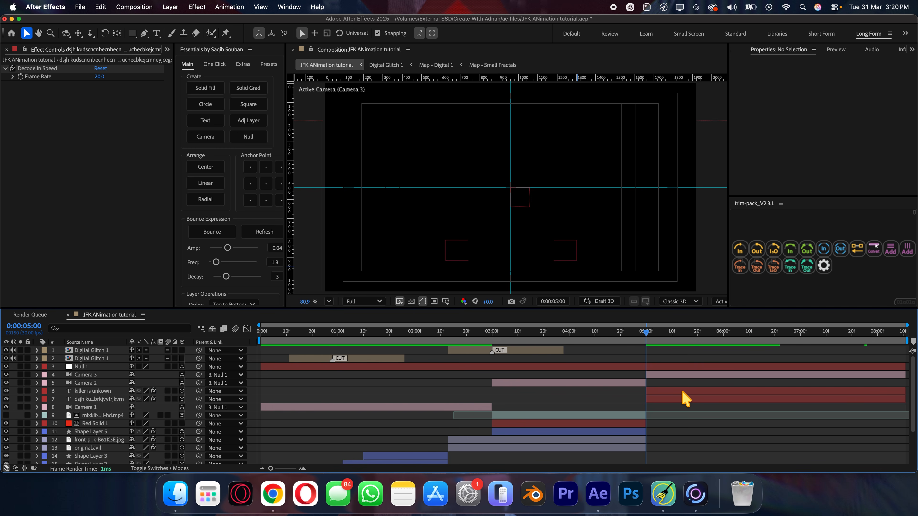
left_click(682, 391)
key("u")
left_click(692, 416)
left_click(694, 407)
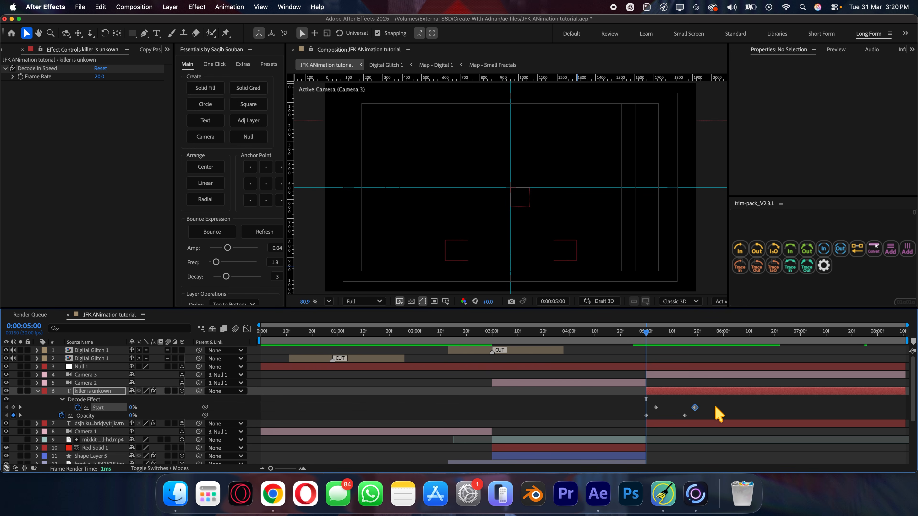
left_click_drag(694, 408, 784, 408)
key("u")
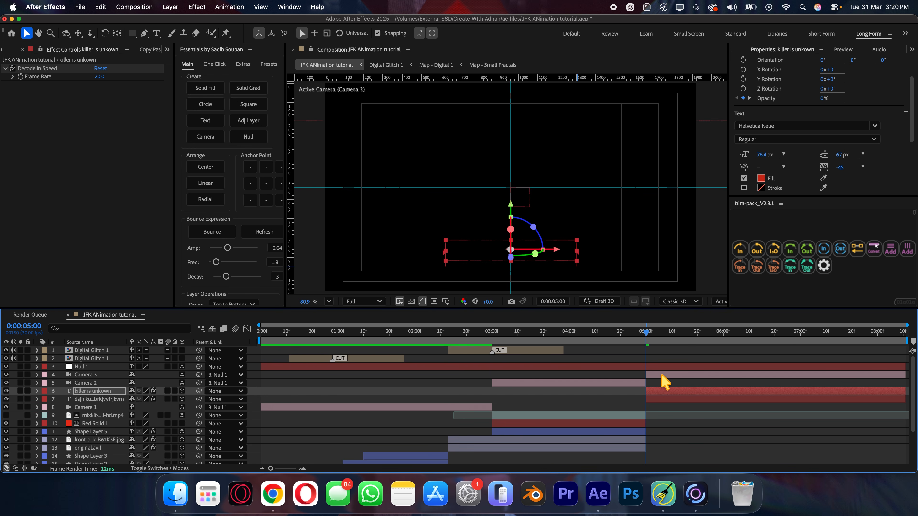
Keyframe Camera 3's Position to push in to Z -1203.6 at 0:00:08:03 and preview the move from 0:00:04:15.
left_click(661, 375)
key("p")
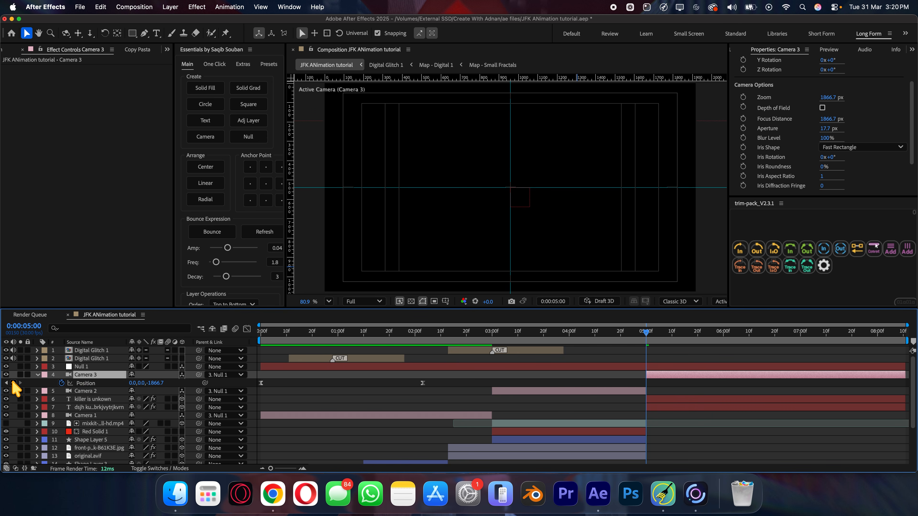
left_click(13, 383)
left_click(885, 342)
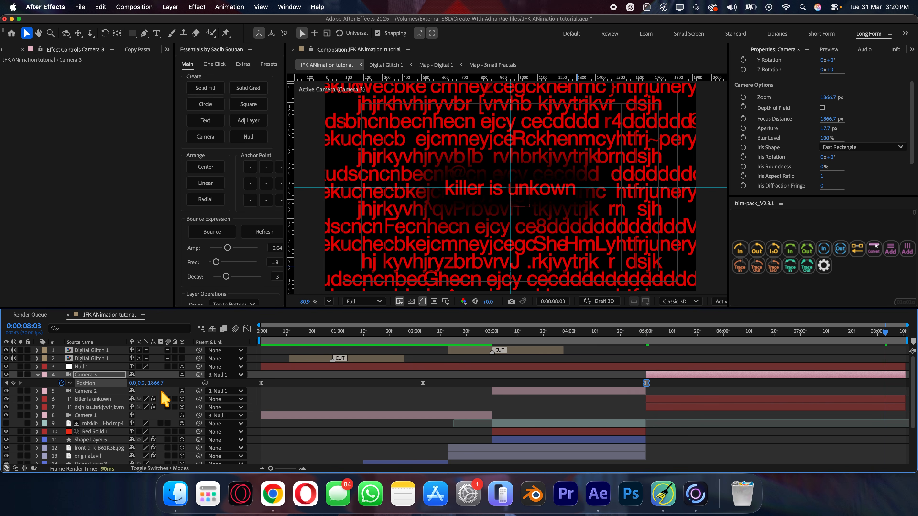
left_click_drag(157, 385, 870, 385)
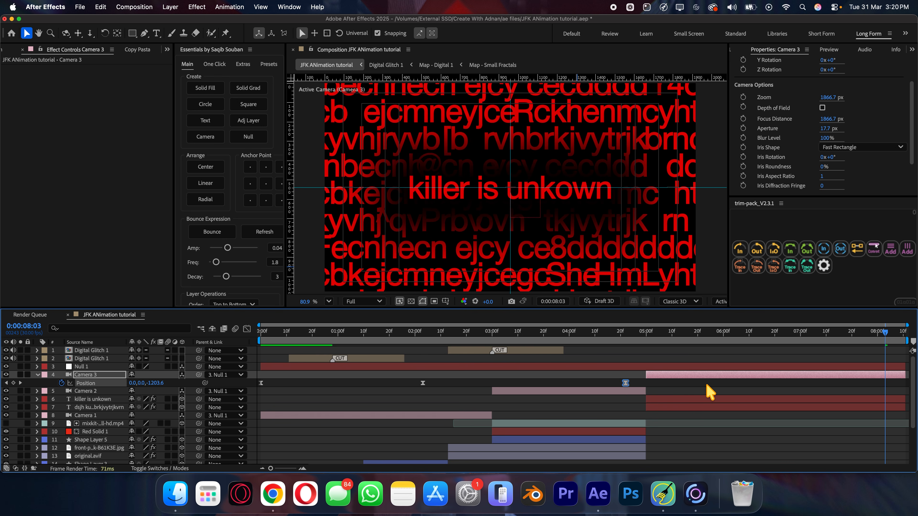
left_click(697, 383)
left_click(608, 340)
key("space")
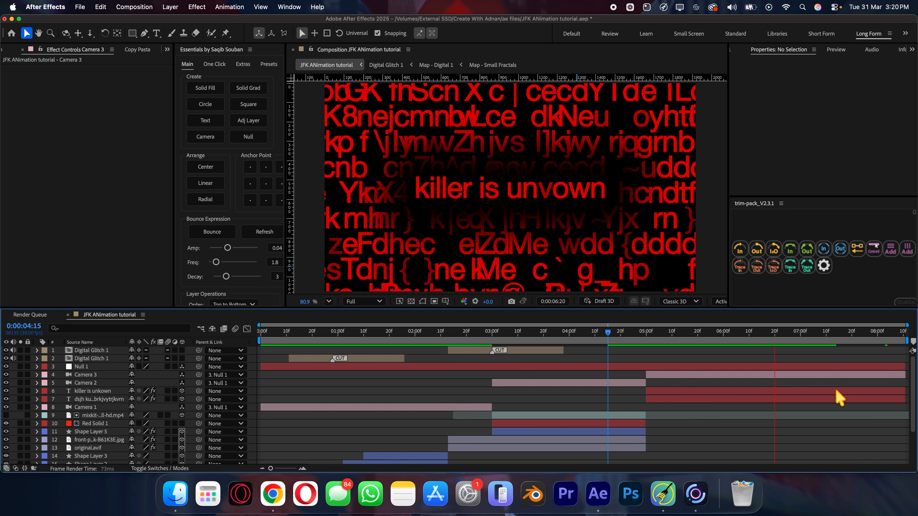
key("space")
Enable motion blur for all layers in the composition and deselect them.
left_click(748, 390)
left_click(731, 414)
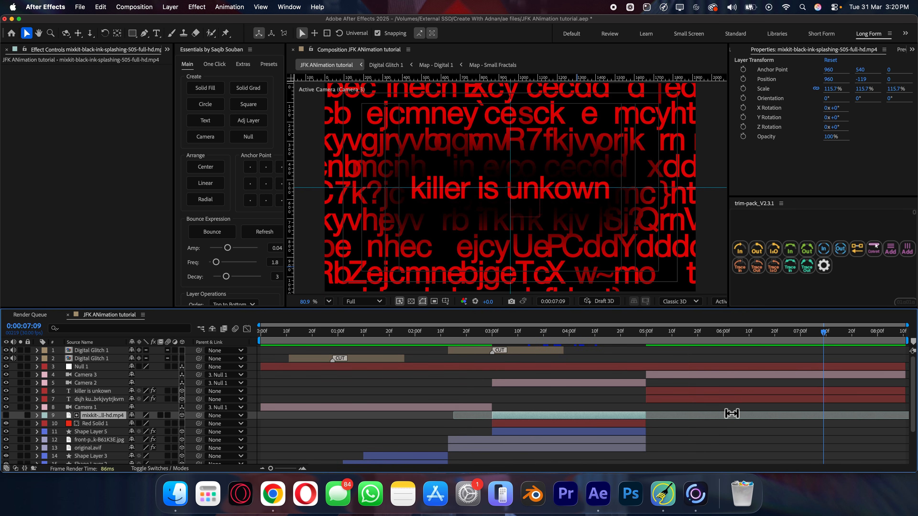
key("super+a")
left_click(168, 398)
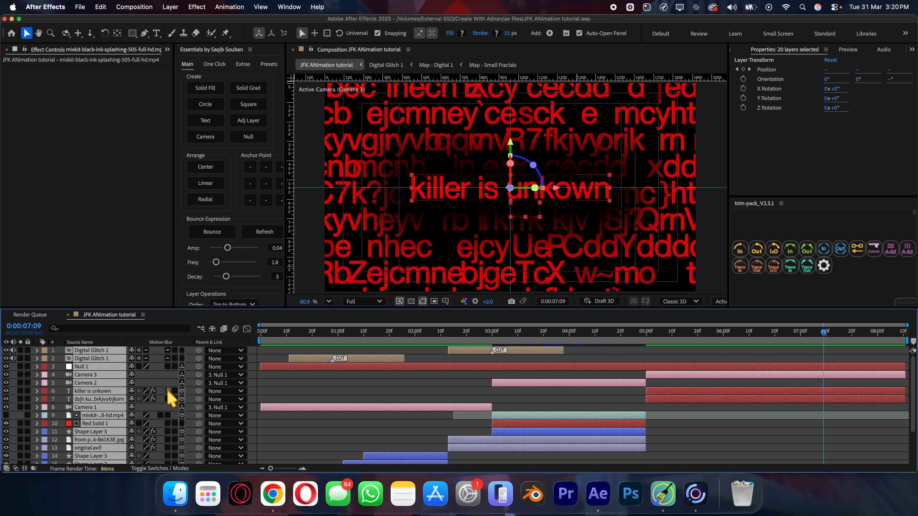
key("super+shift+a")
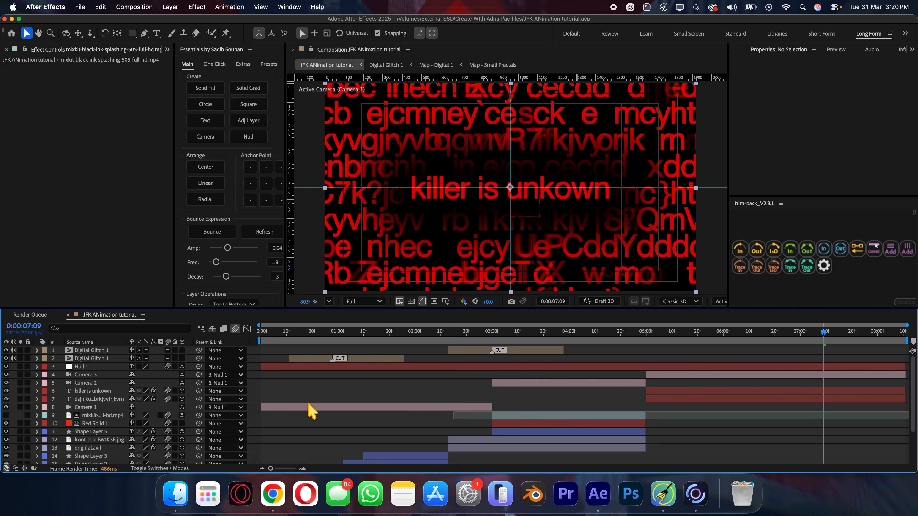
Add an adjustment layer above all layers and apply the Retro Tape preset to it.
key("super+alt+y")
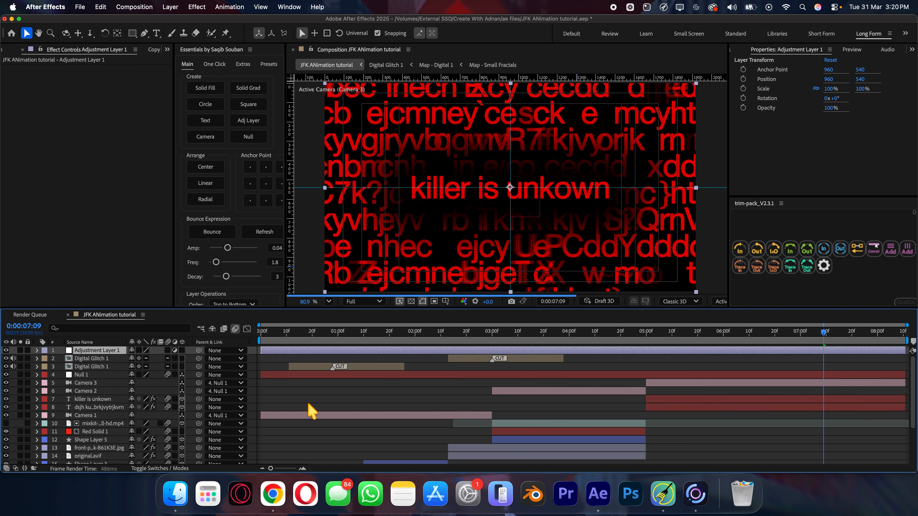
left_click(913, 51)
left_click(864, 155)
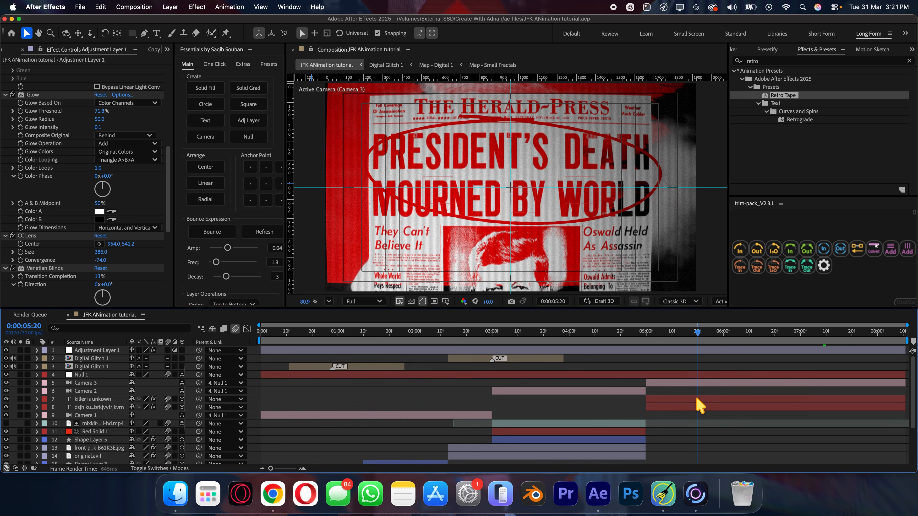
Change the fill colour of both the "killer is unkown" and background text layers to a darker red.
left_click(696, 399)
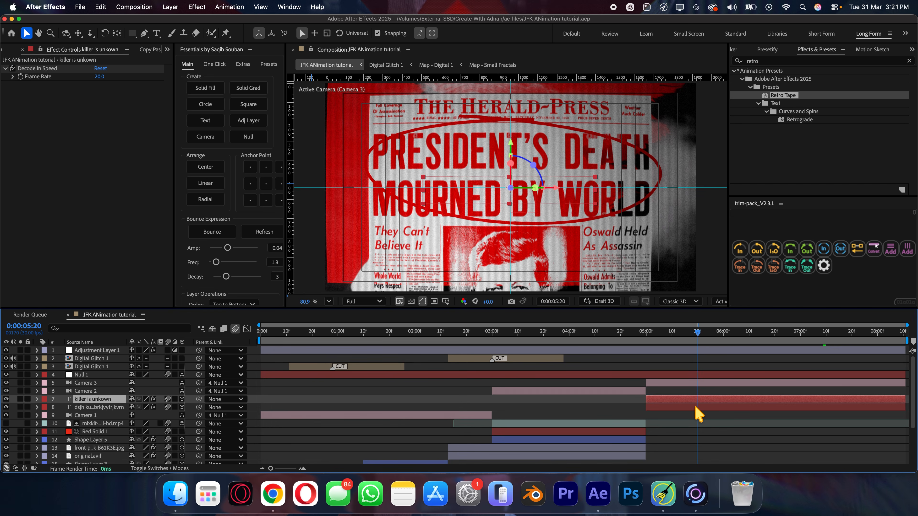
left_click(695, 407, "shift")
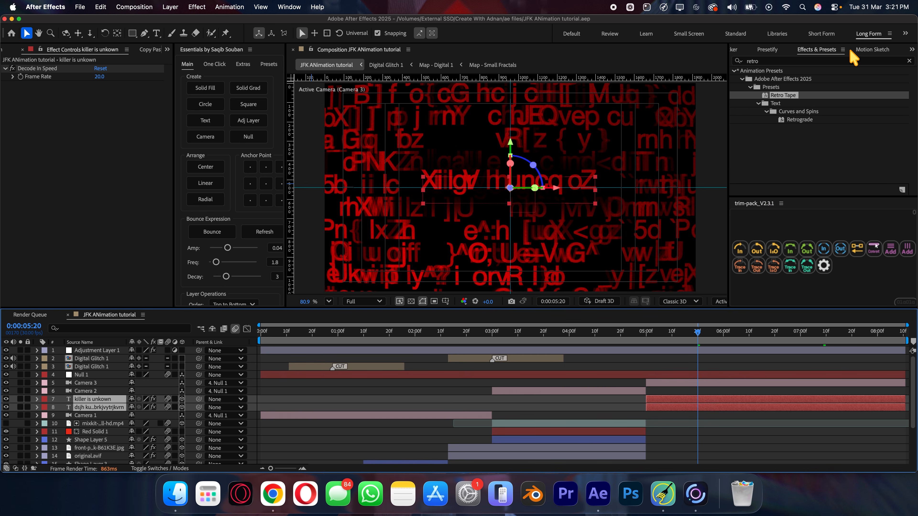
left_click(738, 49)
left_click(734, 50)
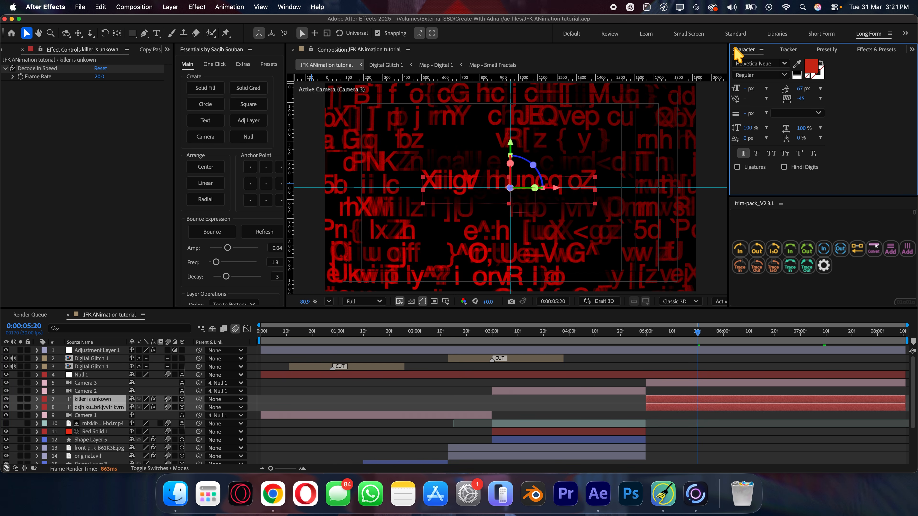
left_click(809, 71)
left_click_drag(471, 206, 482, 222)
left_click(554, 192)
left_click(650, 423)
Preview the complete animation from the beginning and return the playhead to 0:00:00:00.
key("Home")
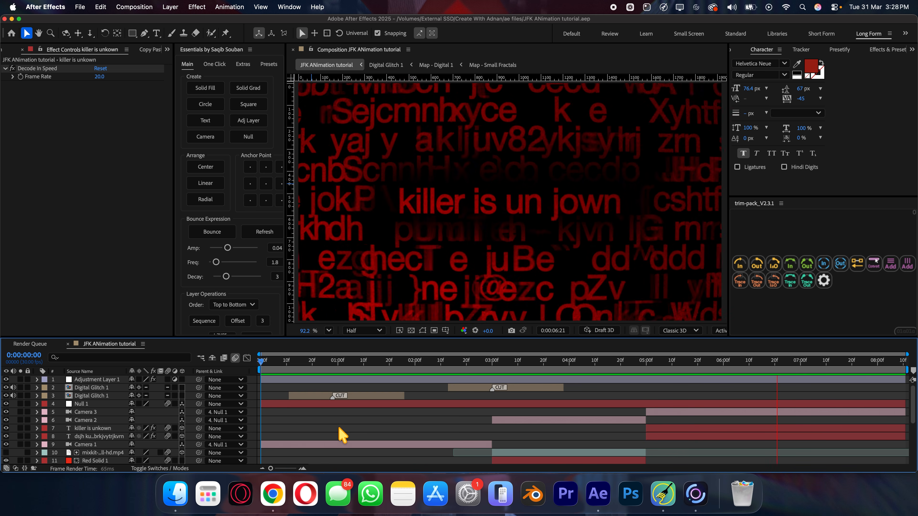
key("space")
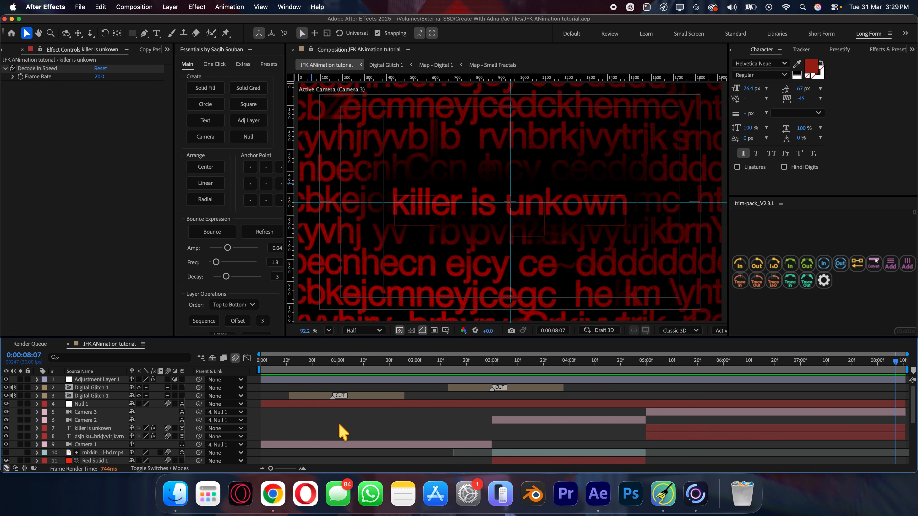
left_click_drag(334, 362, 254, 369)
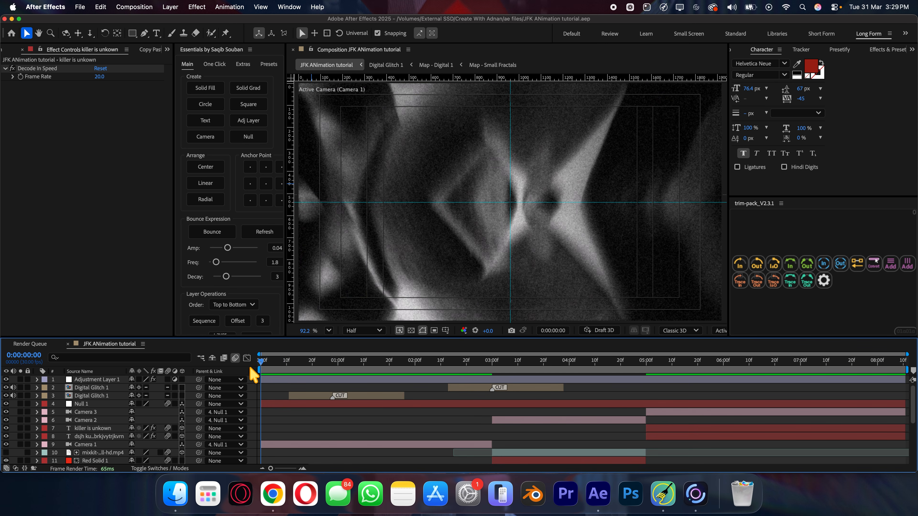